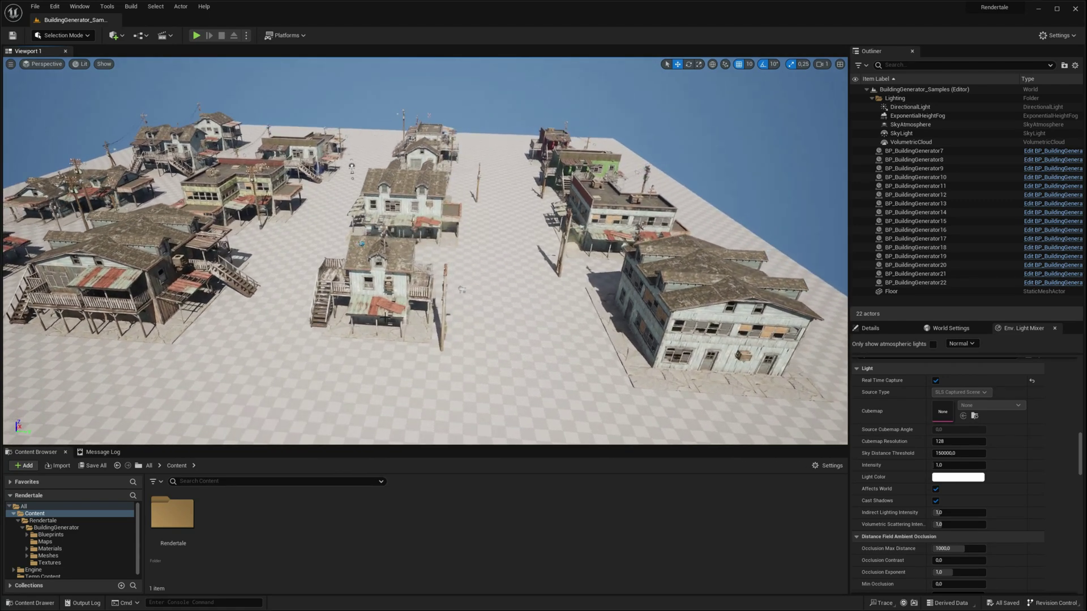
Step: Create a new level from the Basic template
key(w)
right_drag(384, 317, 369, 311)
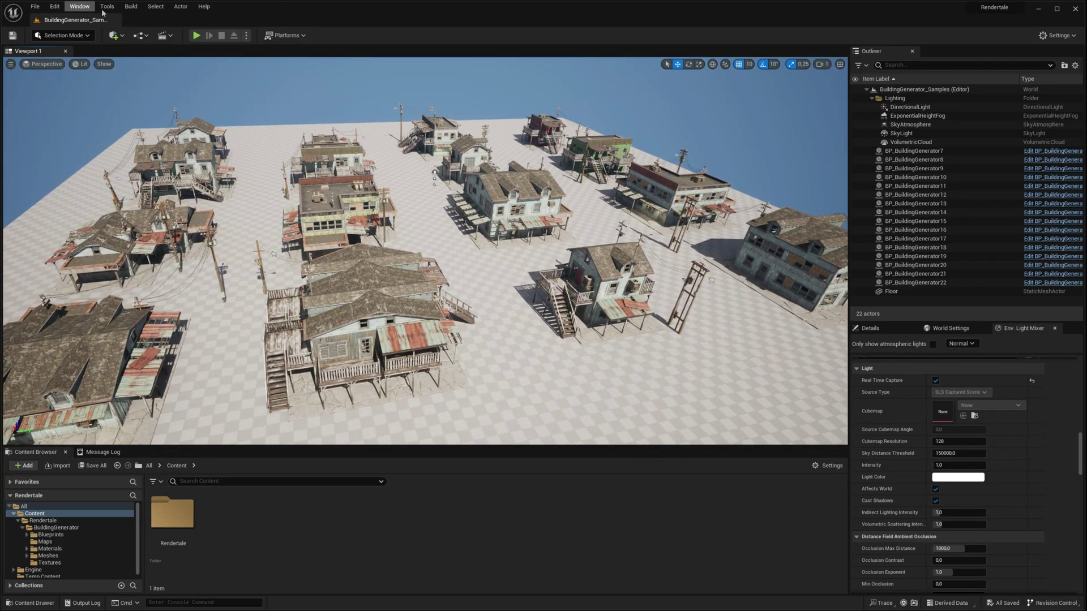
click(35, 7)
click(52, 30)
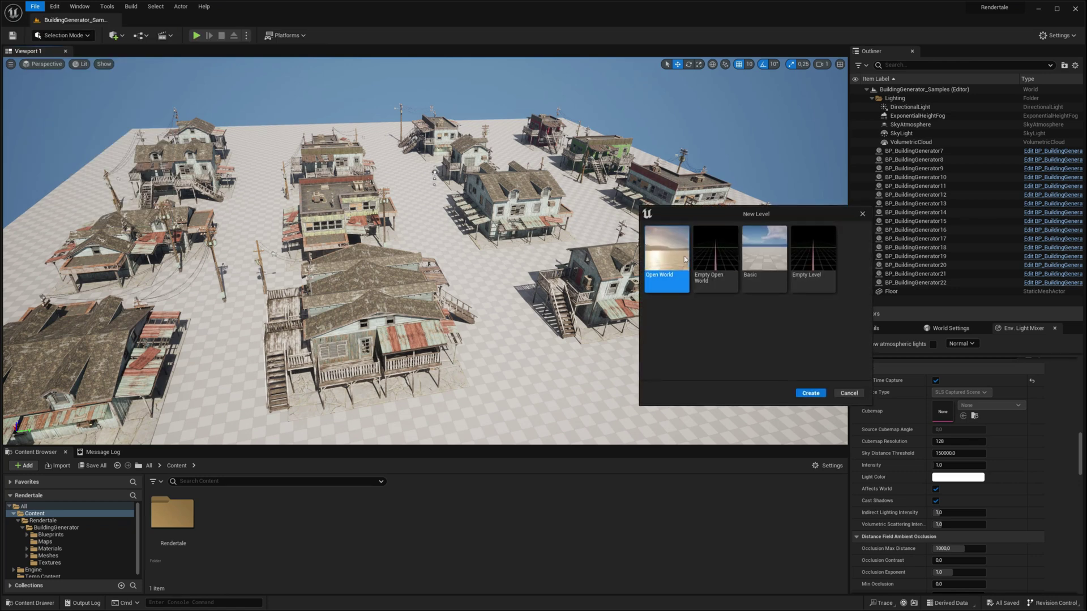
double_click(763, 248)
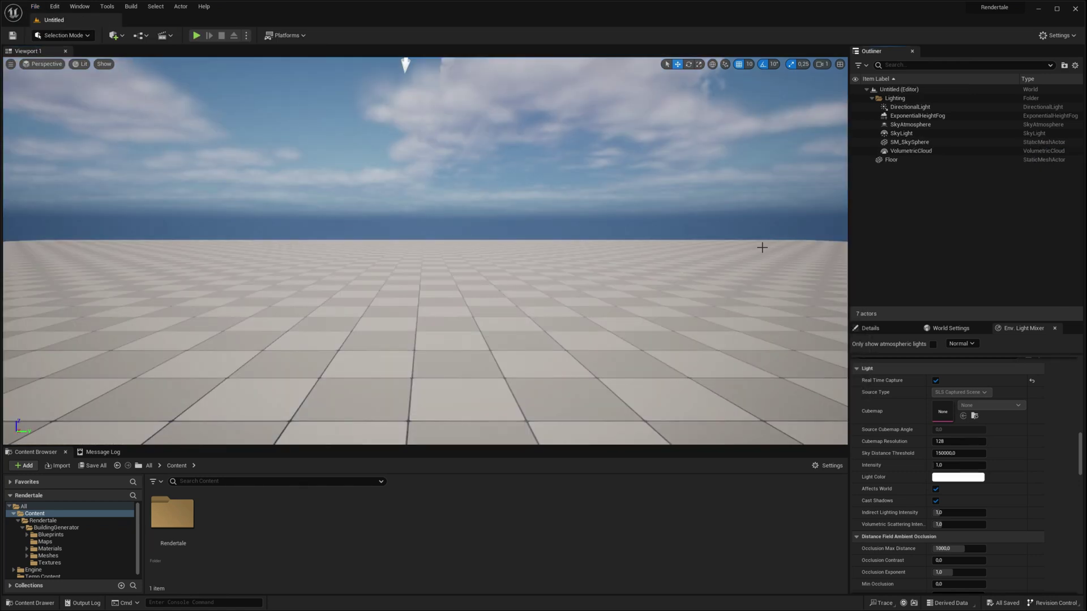
right_drag(461, 347, 395, 288)
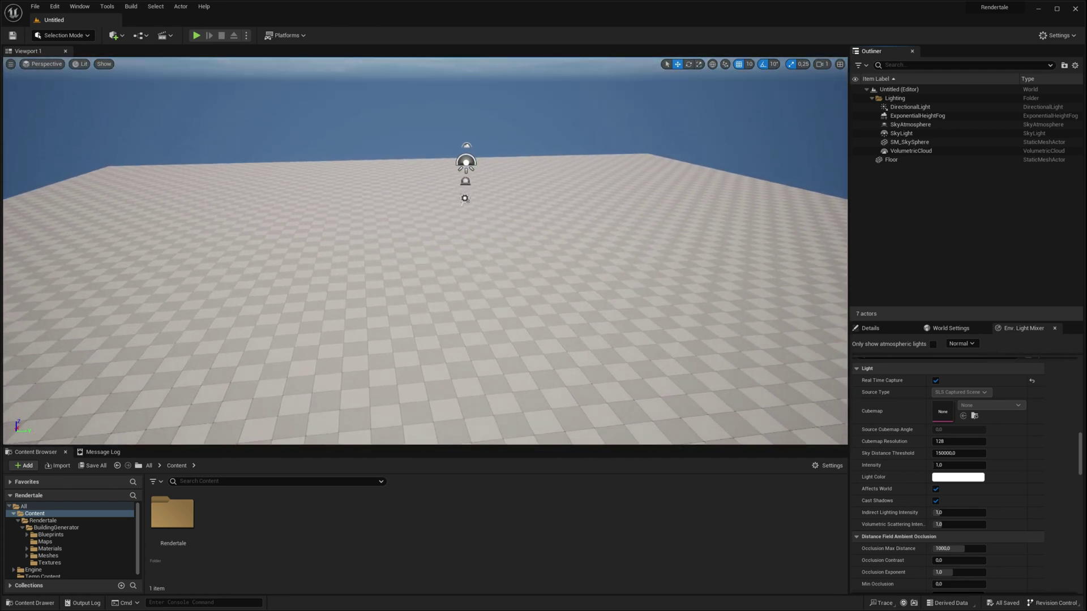
Step: Search the project settings for "virtual" and check the virtual texture support options under Engine - Rendering
click(1059, 36)
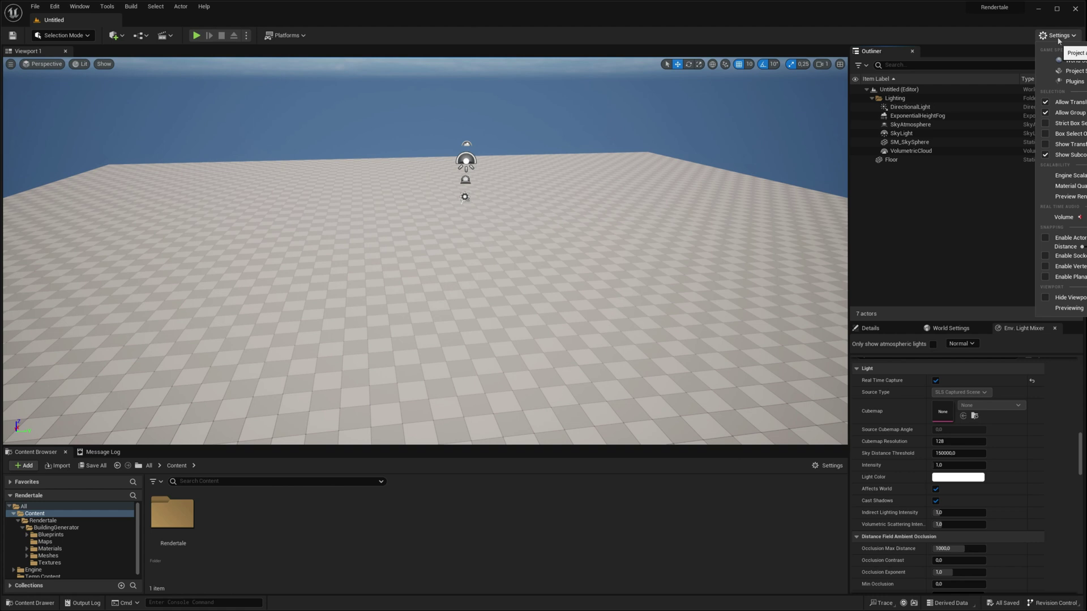
click(1074, 71)
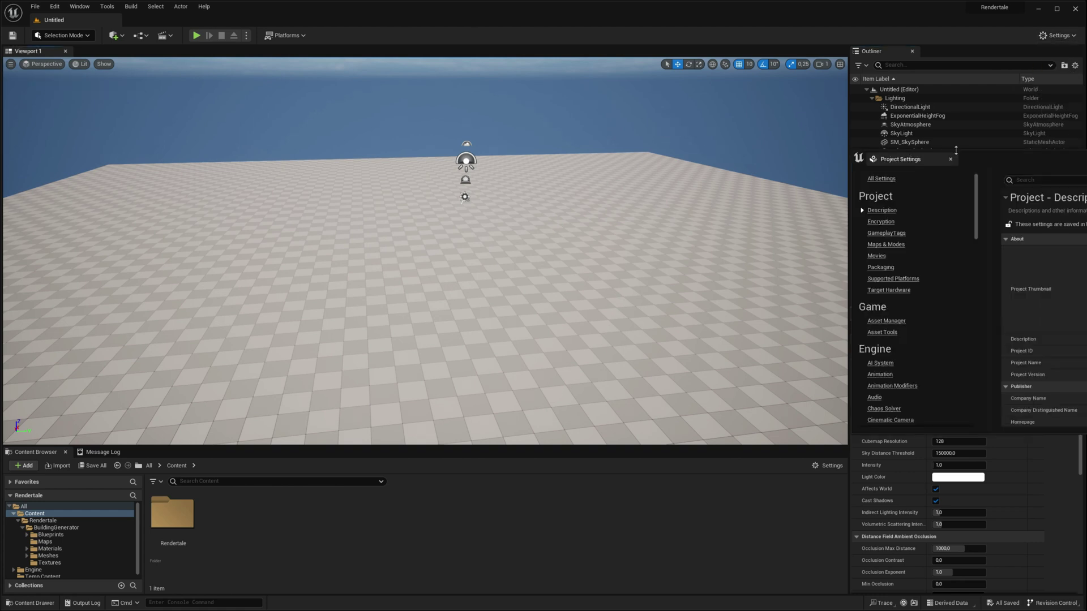
drag(1011, 158, 416, 207)
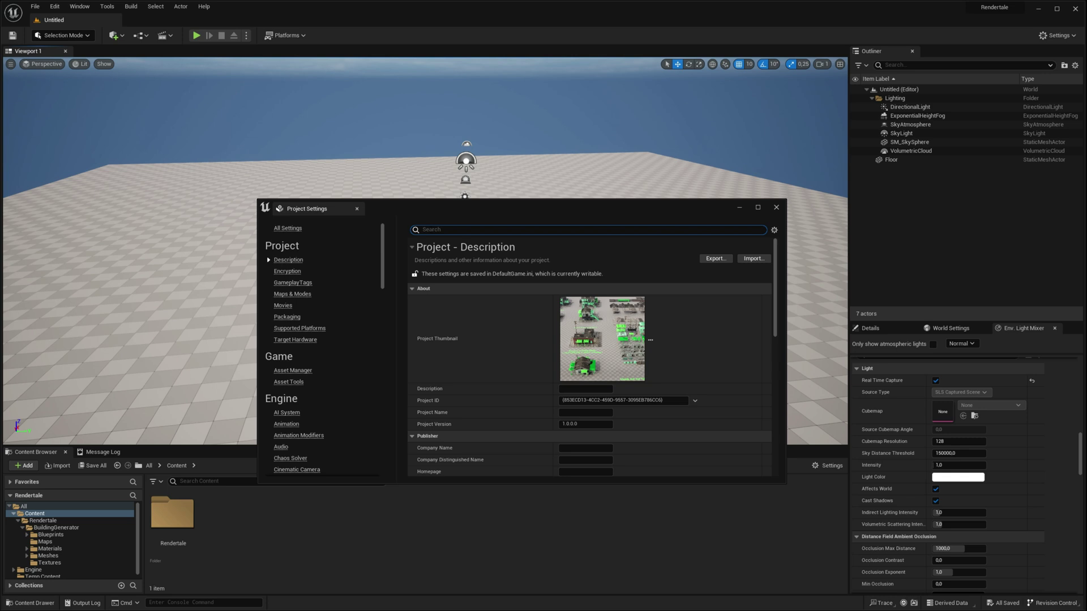
text(virtual)
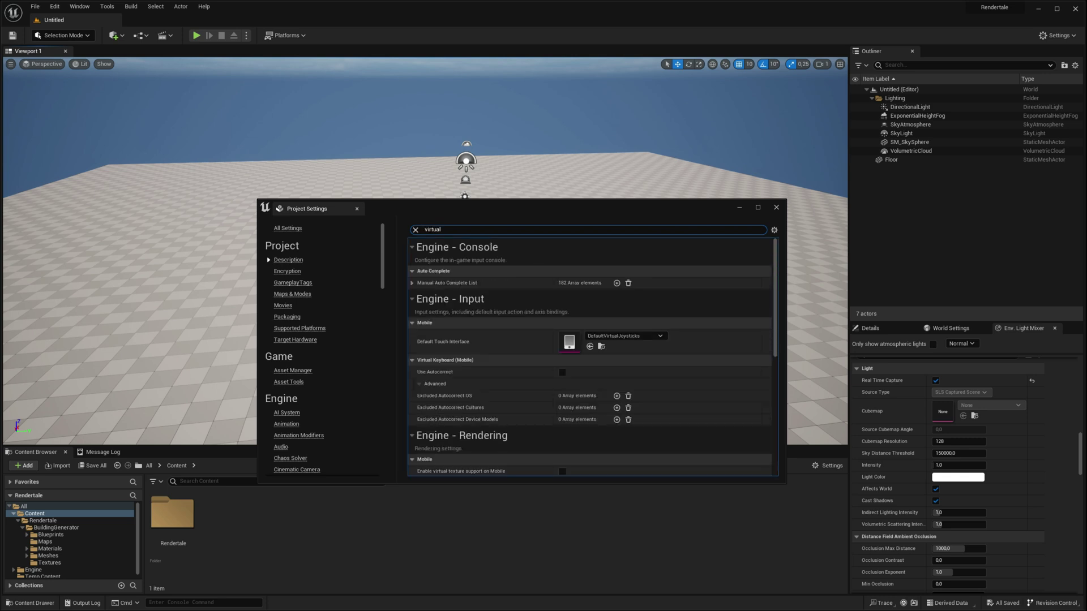
scroll(538, 356, down, 5)
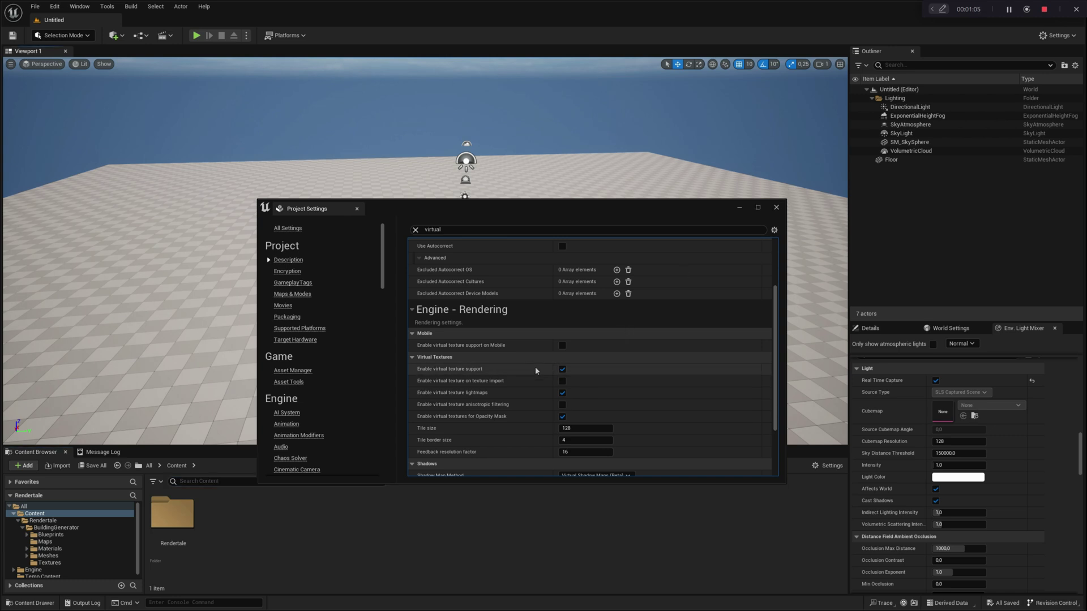
click(777, 208)
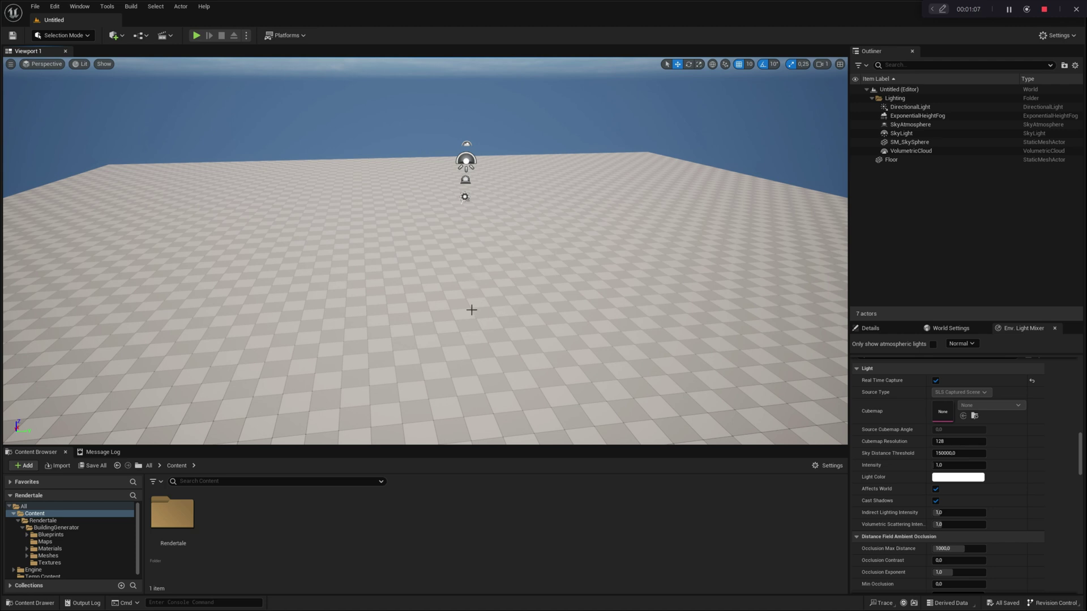
Step: Open the project's Rendertale/BuildingGenerator/Blueprints content folder
right_drag(335, 345, 320, 395)
drag(320, 395, 324, 403)
double_click(167, 513)
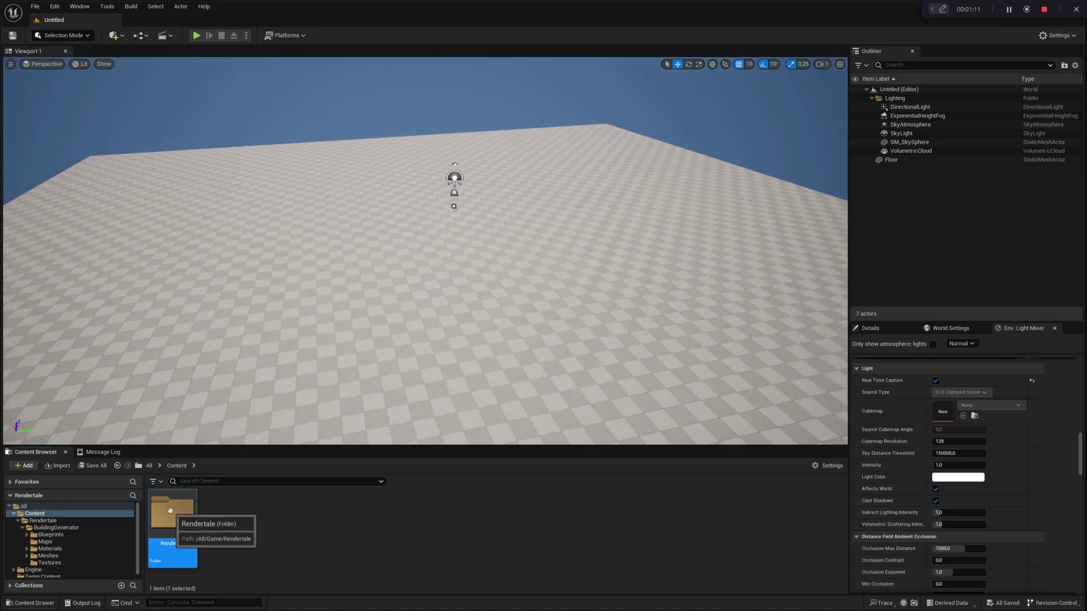
double_click(172, 516)
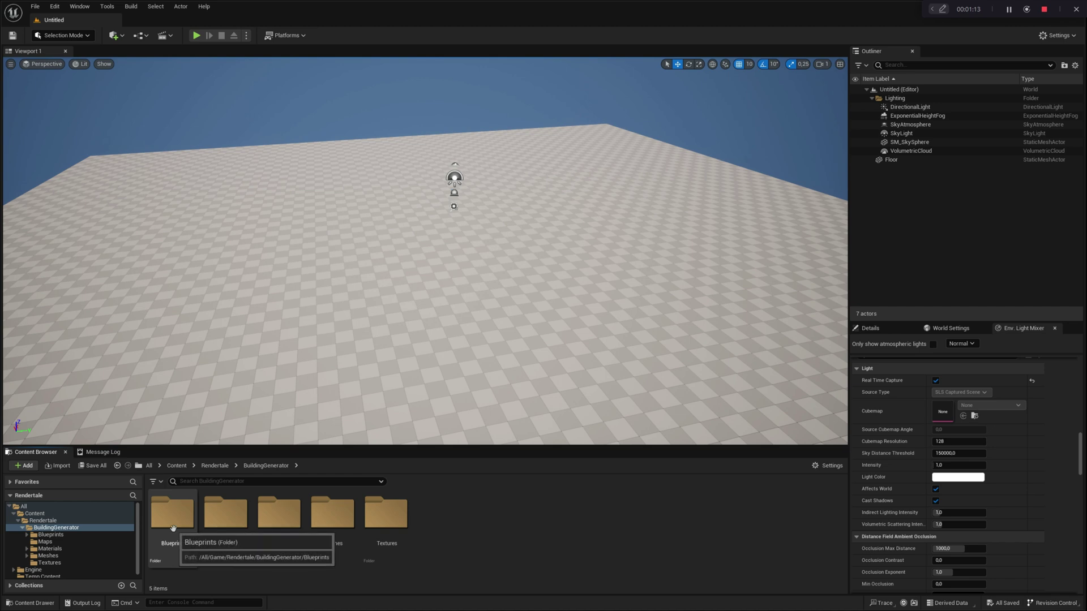
double_click(195, 532)
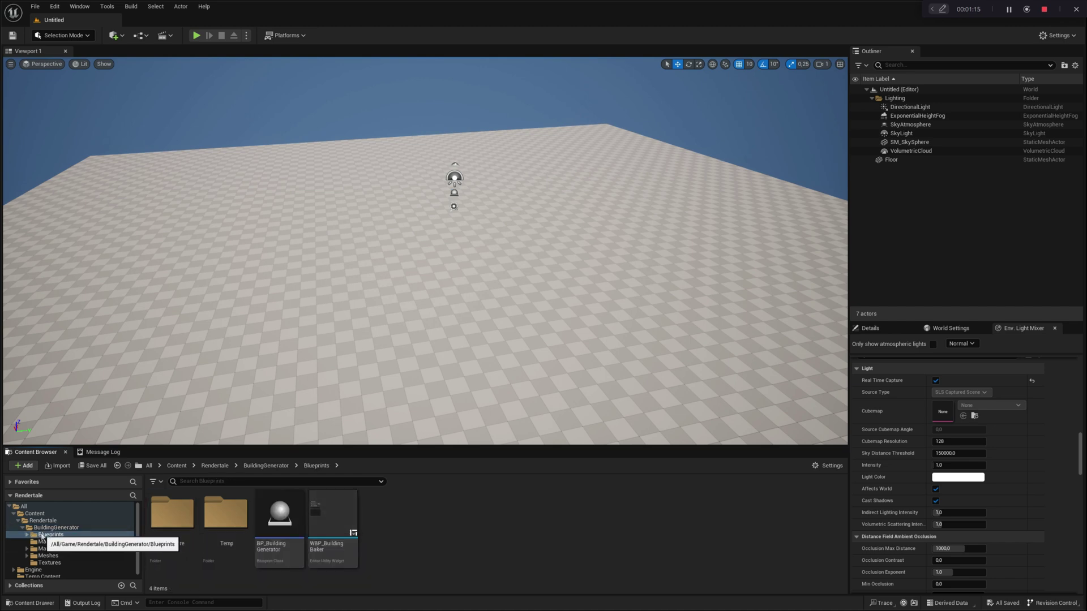
Step: Place BP_BuildingGenerator on the level's floor and inspect the building without editor overlays
click(277, 513)
drag(277, 513, 423, 285)
key(g)
alt+drag(505, 267, 408, 249)
scroll(416, 267, up, 4)
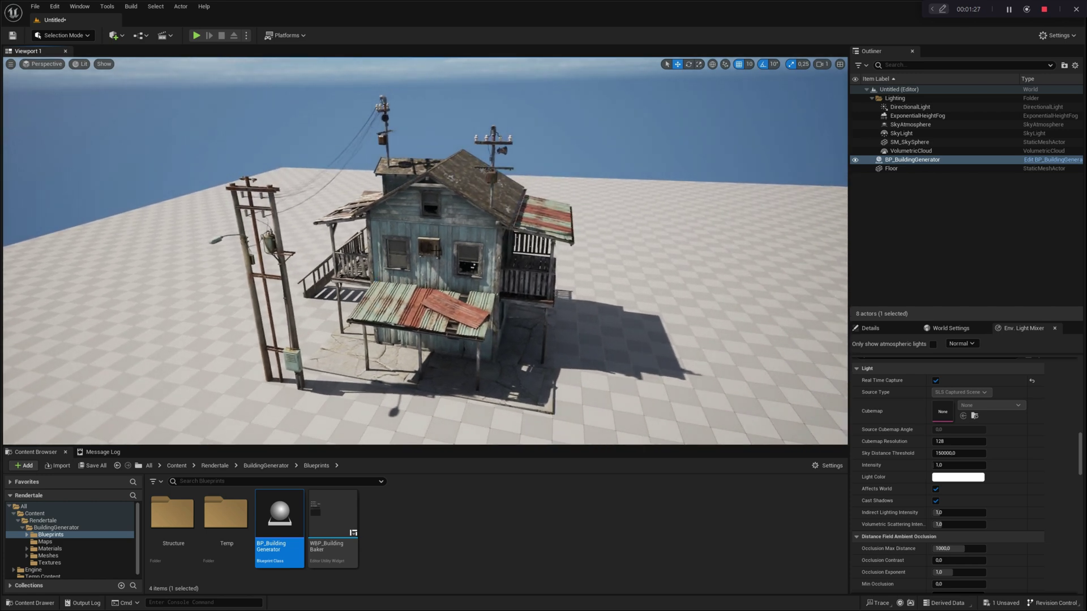
key(g)
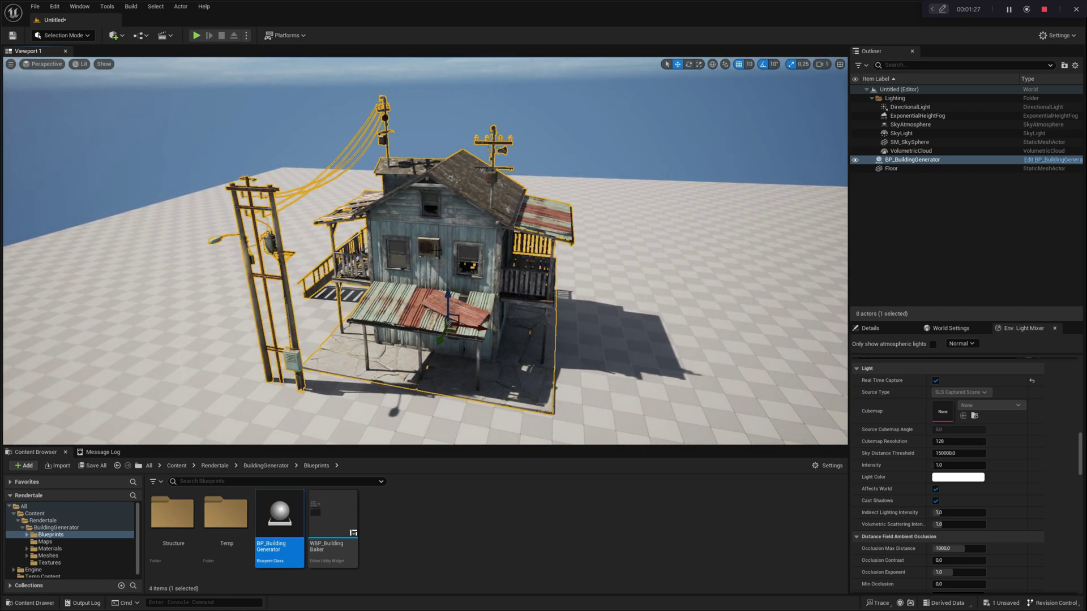
Step: Try Layout Type B and Layout Type C on the building, and settle on Layout Type D
click(870, 331)
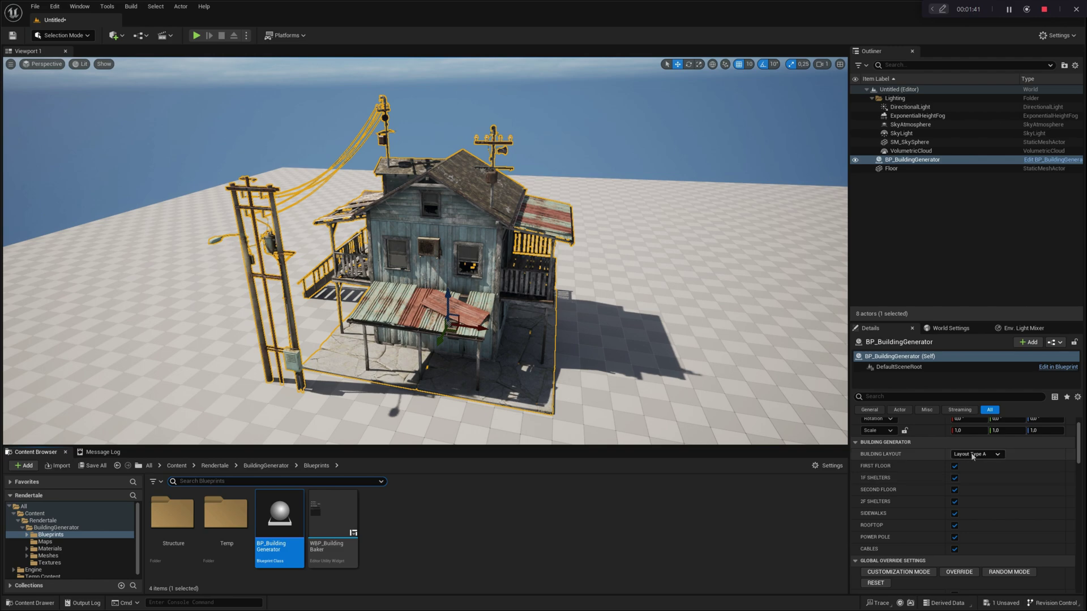
click(977, 454)
click(974, 478)
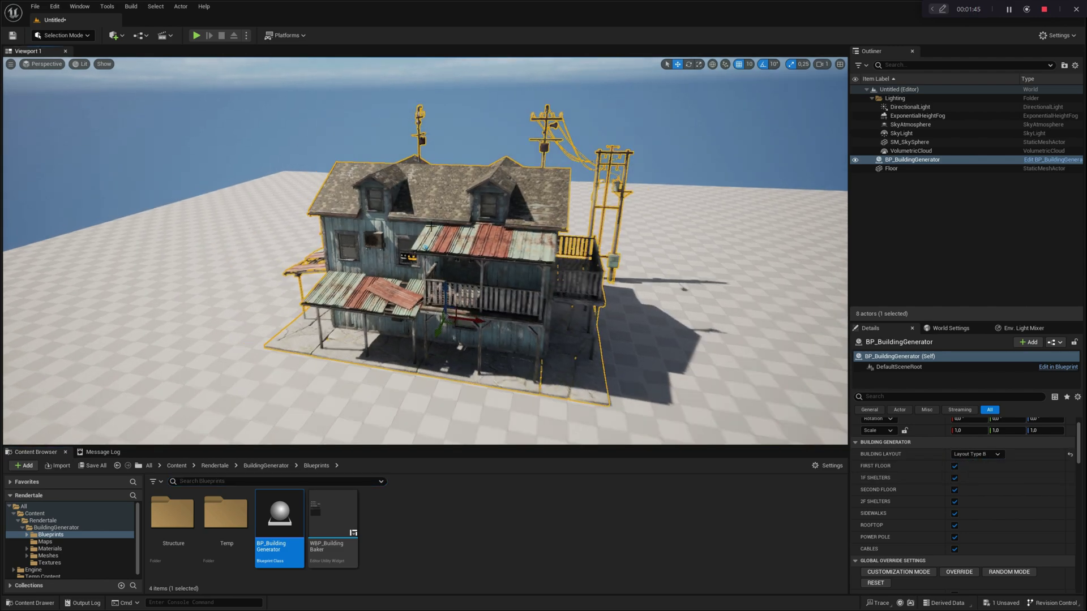
click(977, 455)
click(974, 491)
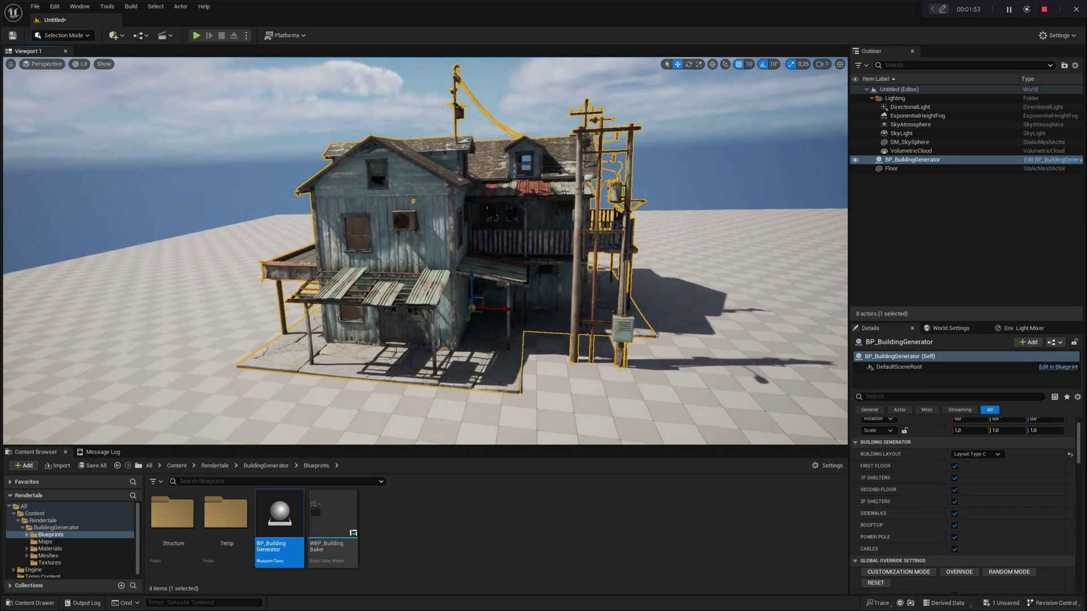
click(977, 454)
click(969, 488)
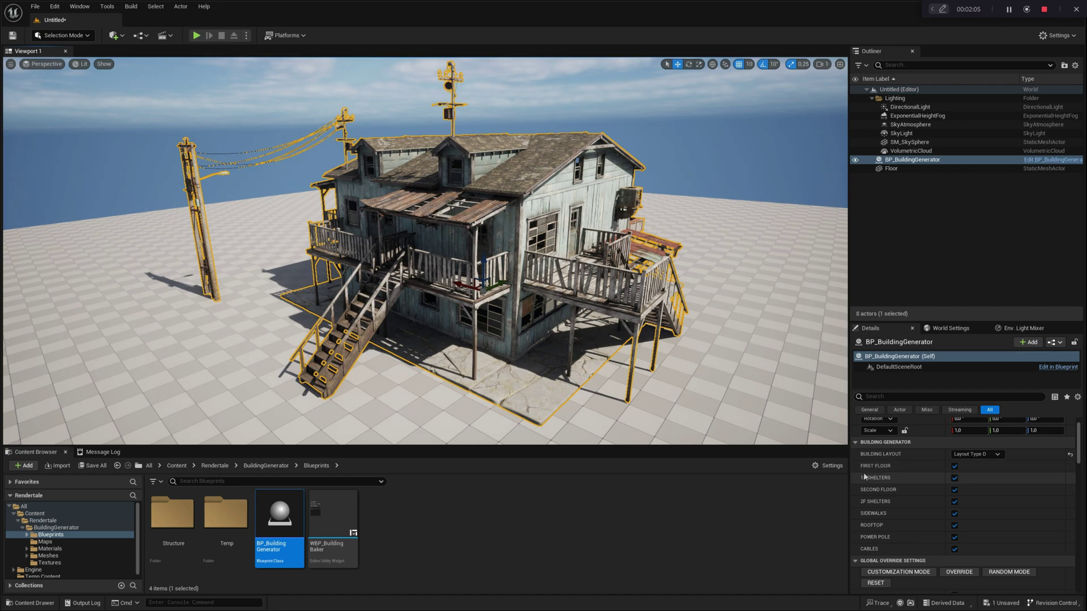
Step: Try switching the second floor, both floors' shelters, sidewalks, power pole and rooftop off on the generated building
click(954, 491)
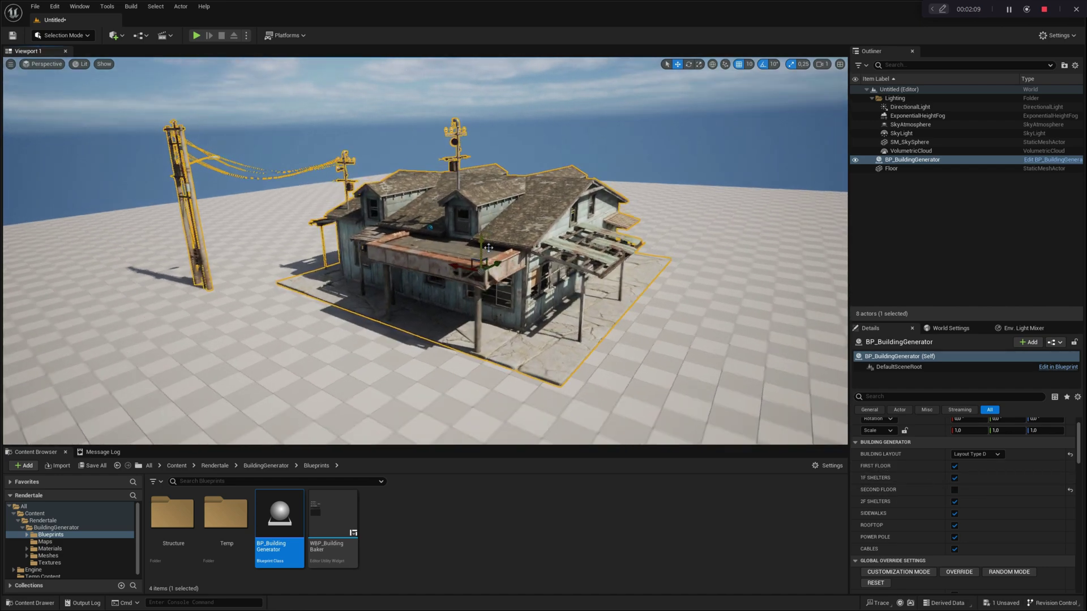
click(954, 479)
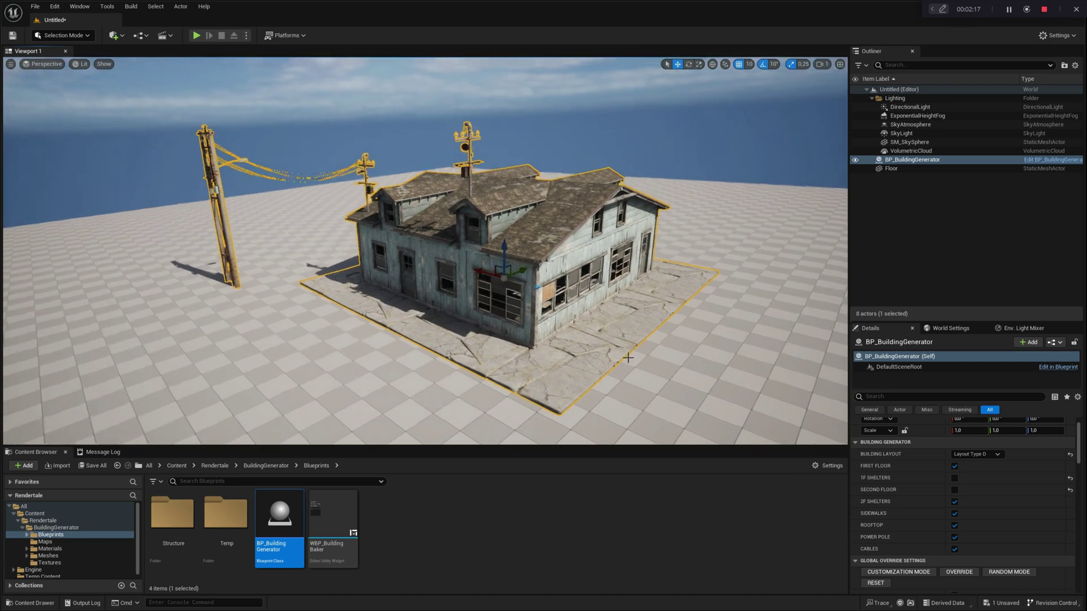
click(955, 490)
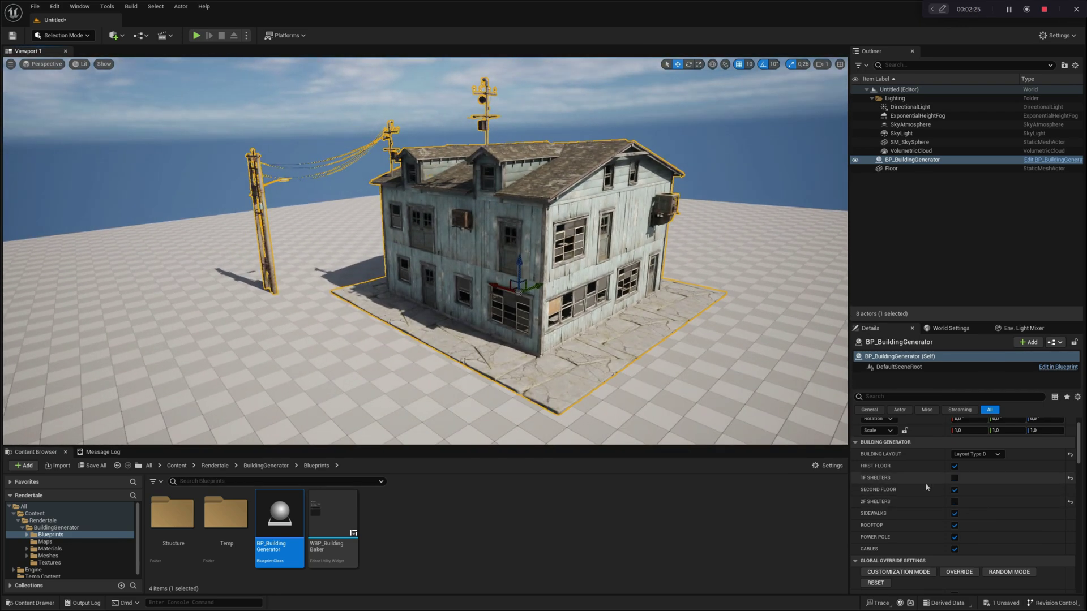
click(954, 514)
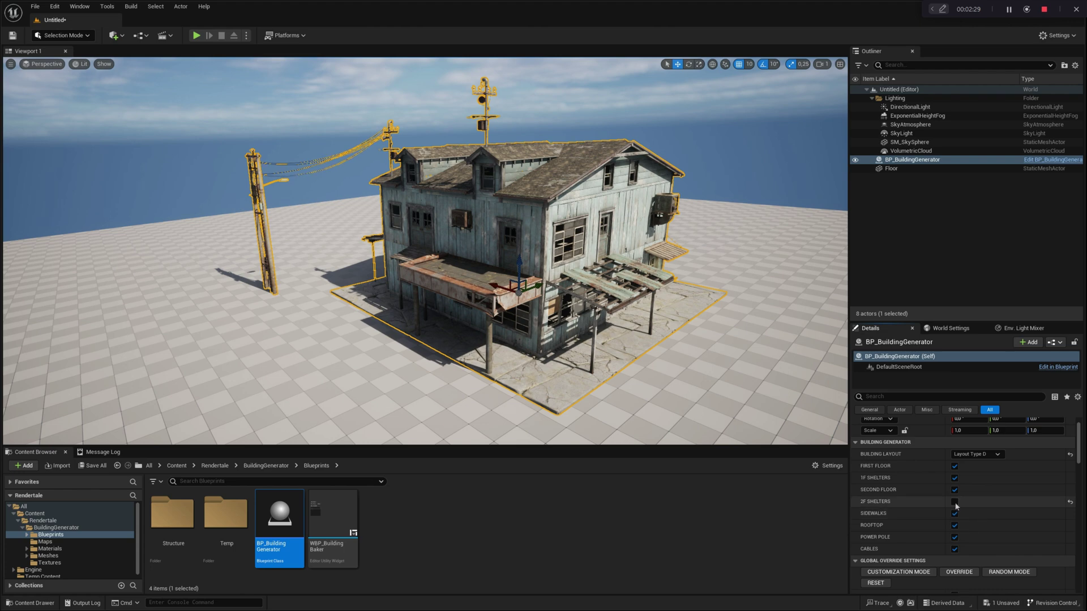
click(955, 477)
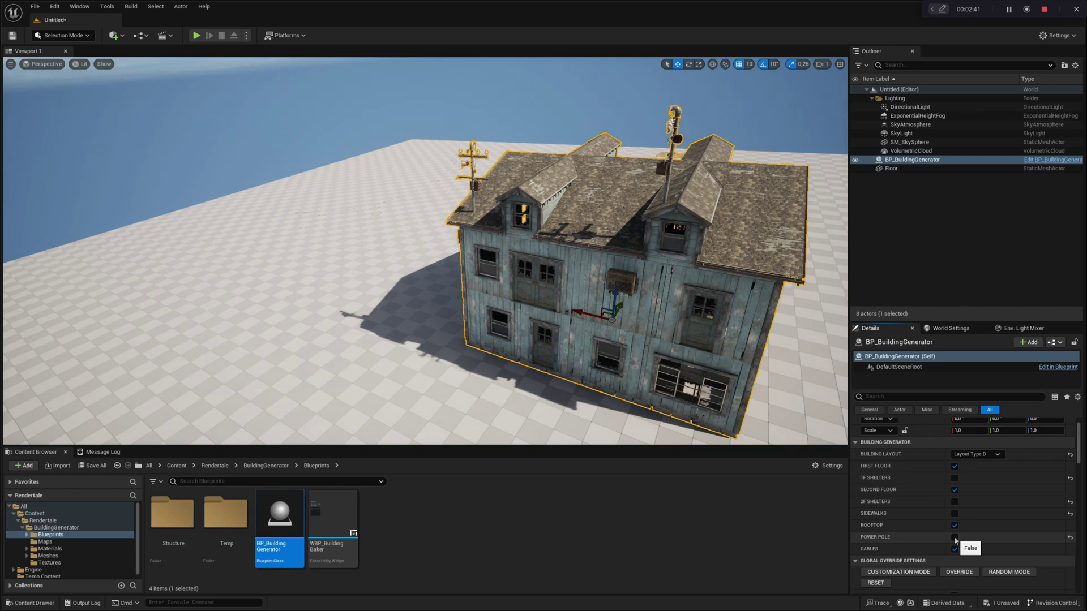
click(955, 525)
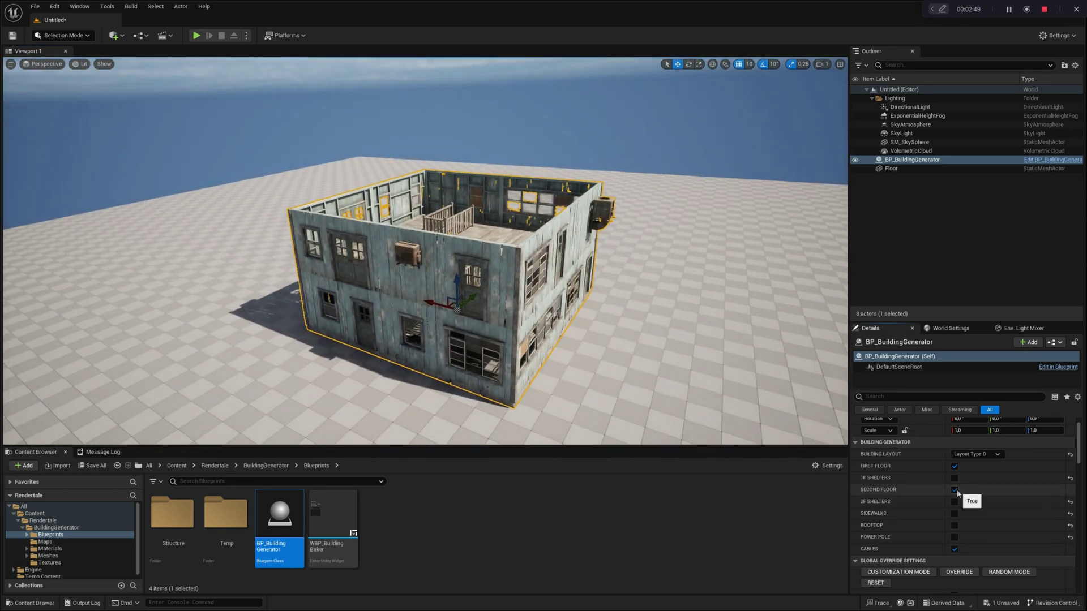
Step: Switch all of the building's components back on, testing the cables off and on
click(954, 490)
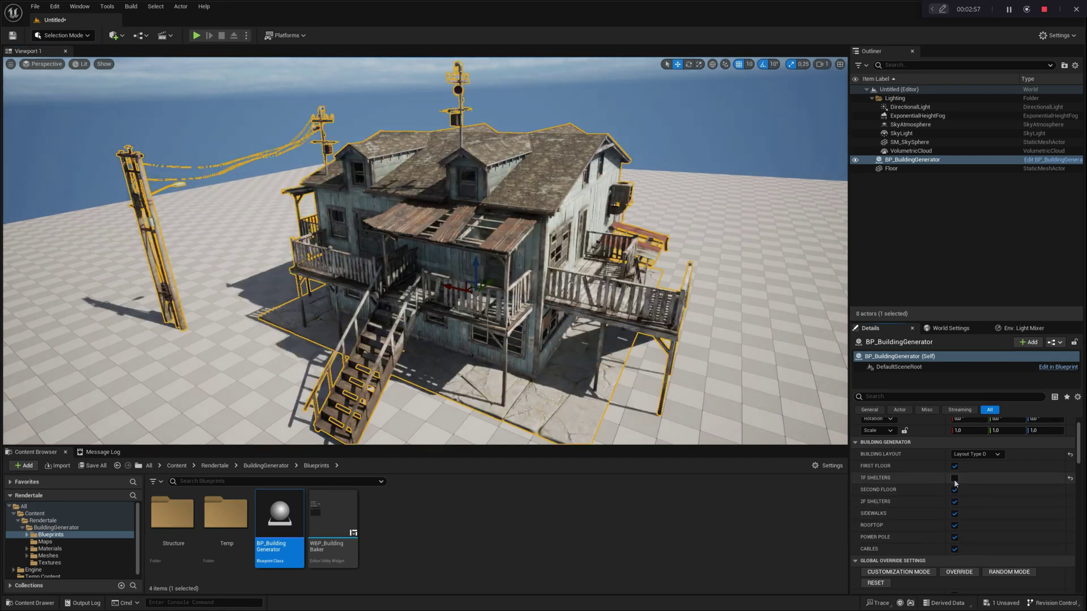
click(955, 479)
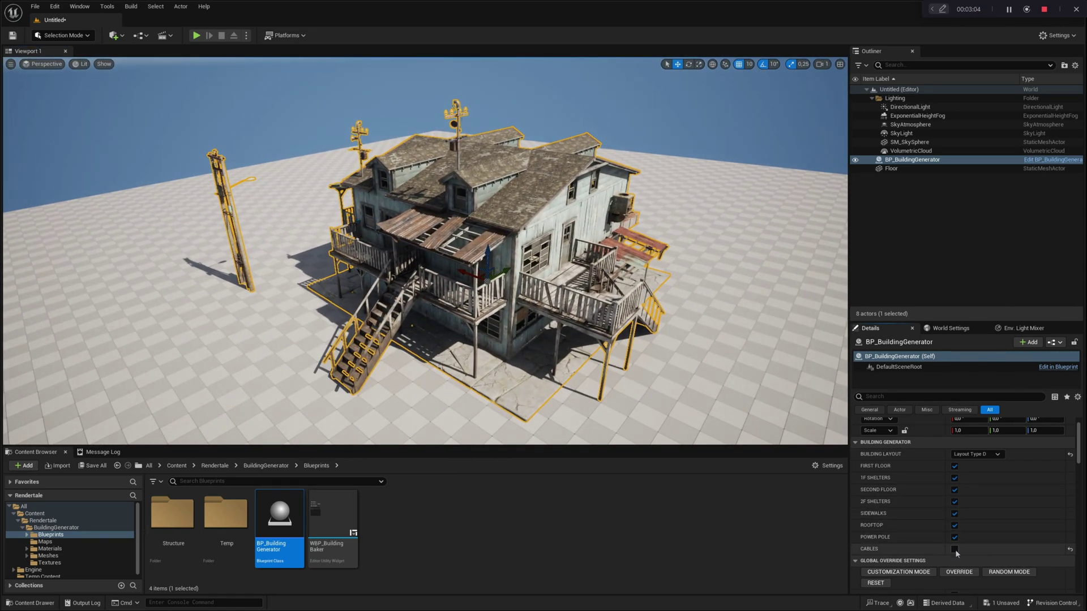
click(954, 549)
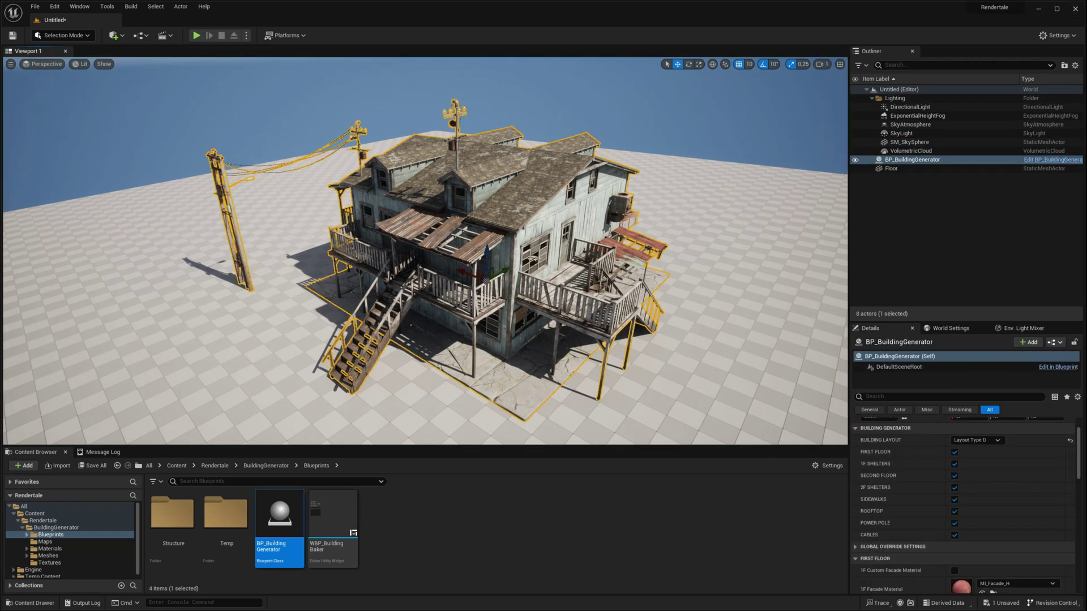
Step: Disable the building's cables, power pole, rooftop, sidewalks, 2F shelters, second floor and 1F shelters, keeping only the first floor
right_drag(456, 286, 456, 246)
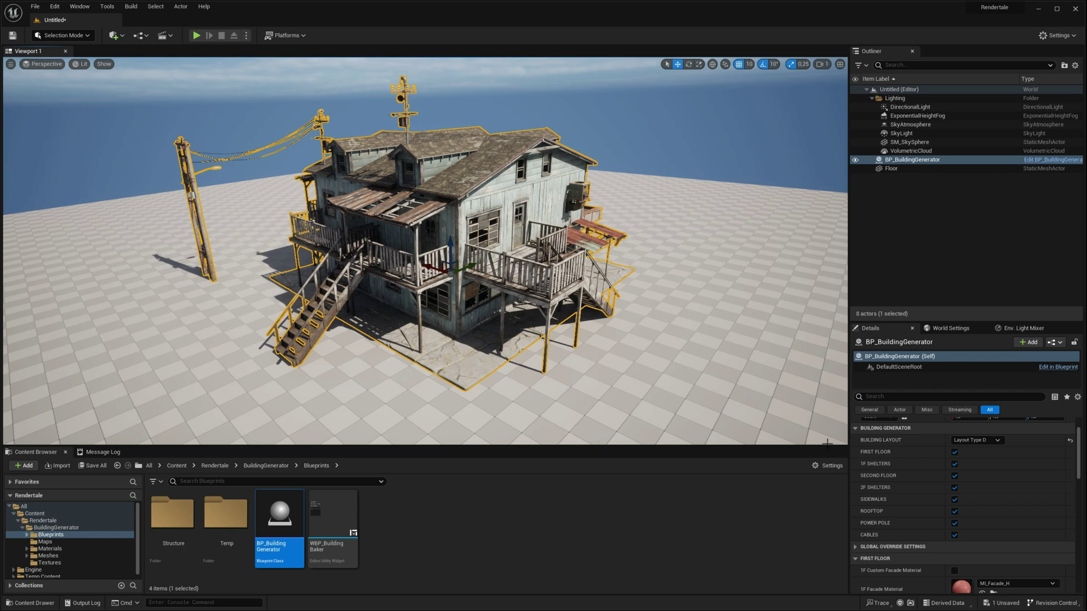
click(955, 534)
click(954, 523)
click(955, 511)
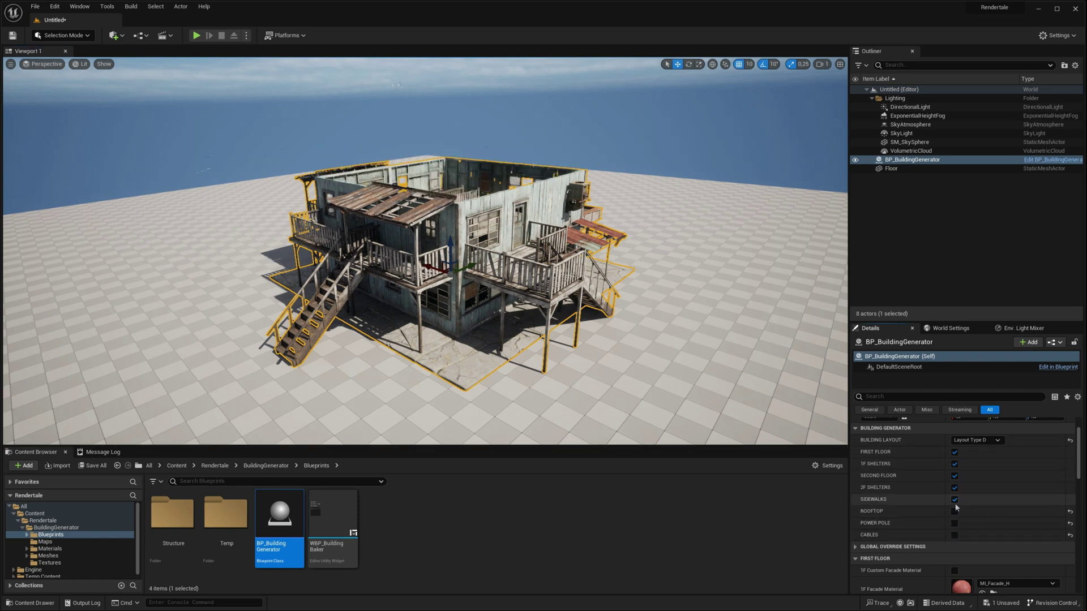
click(954, 499)
click(955, 487)
click(955, 476)
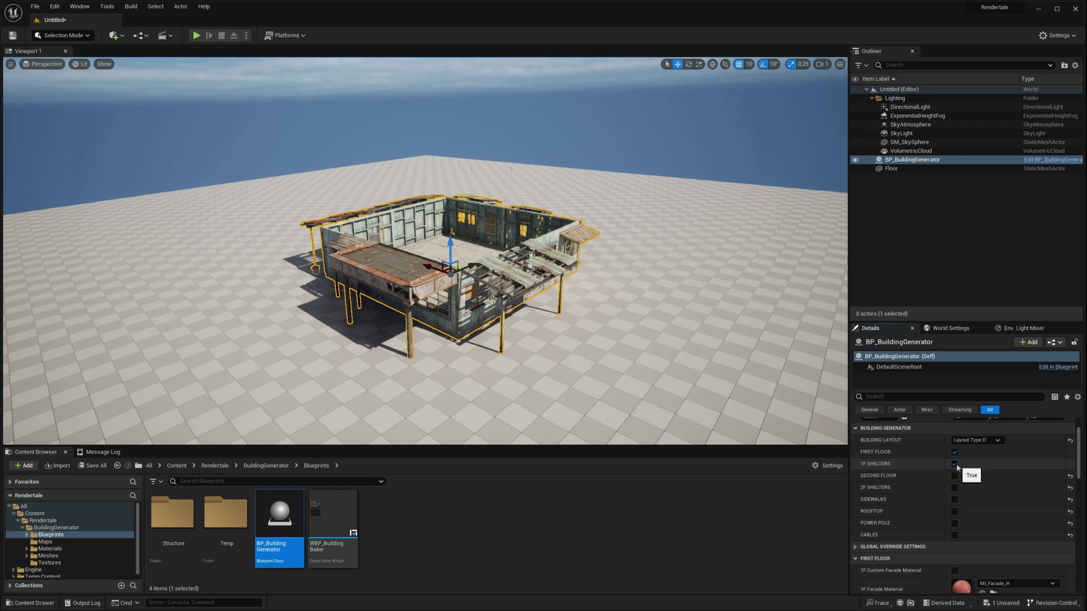
click(955, 464)
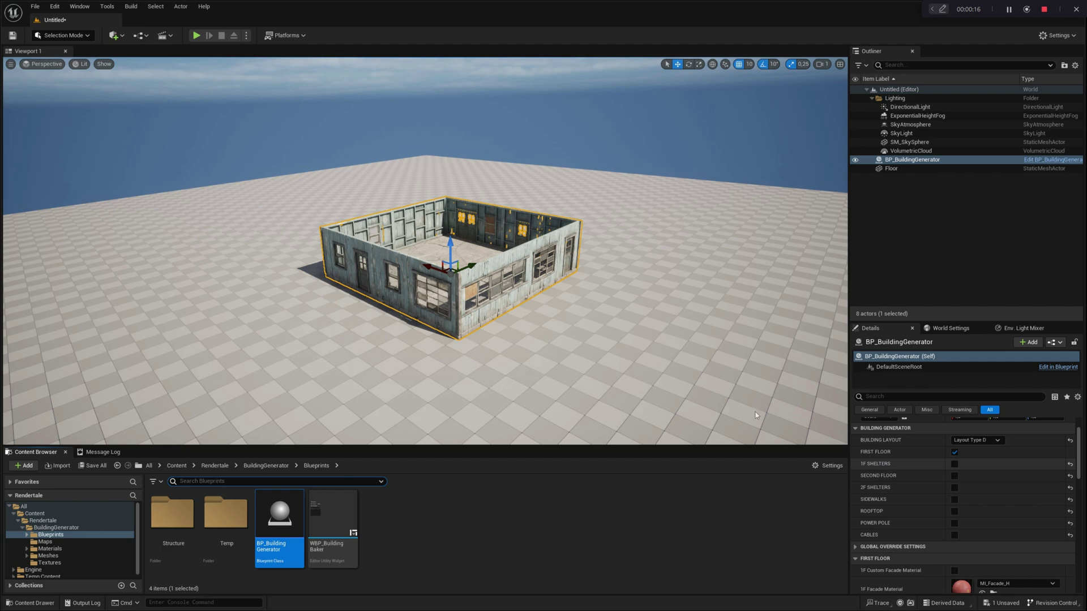
Step: Enlarge the details area and bring the building's First Floor facade material and component settings into view
key(w)
right_drag(410, 301, 409, 302)
scroll(410, 301, up, 2)
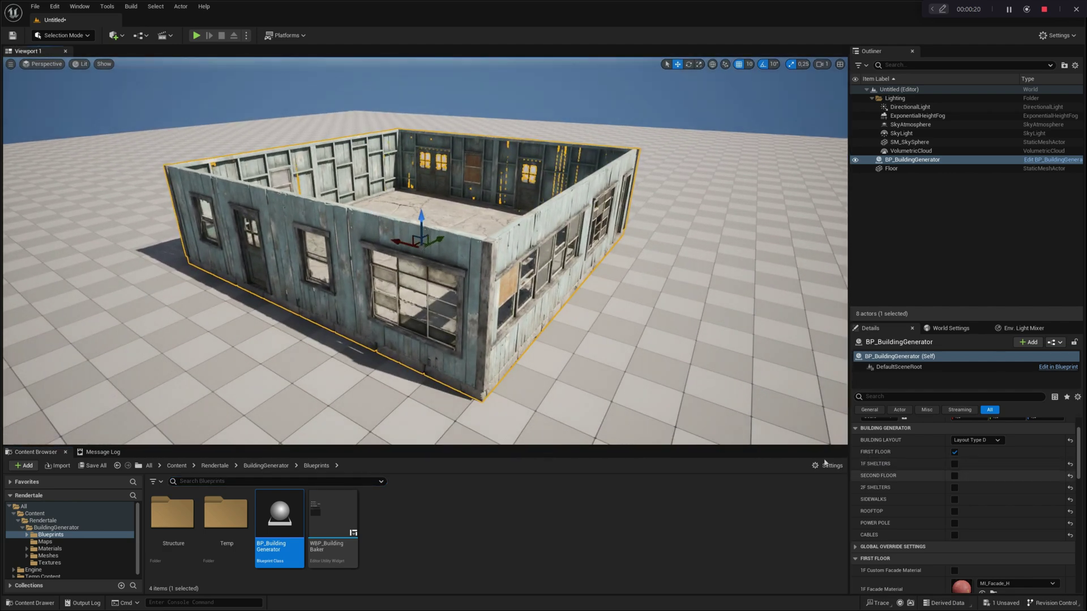
scroll(921, 499, down, 4)
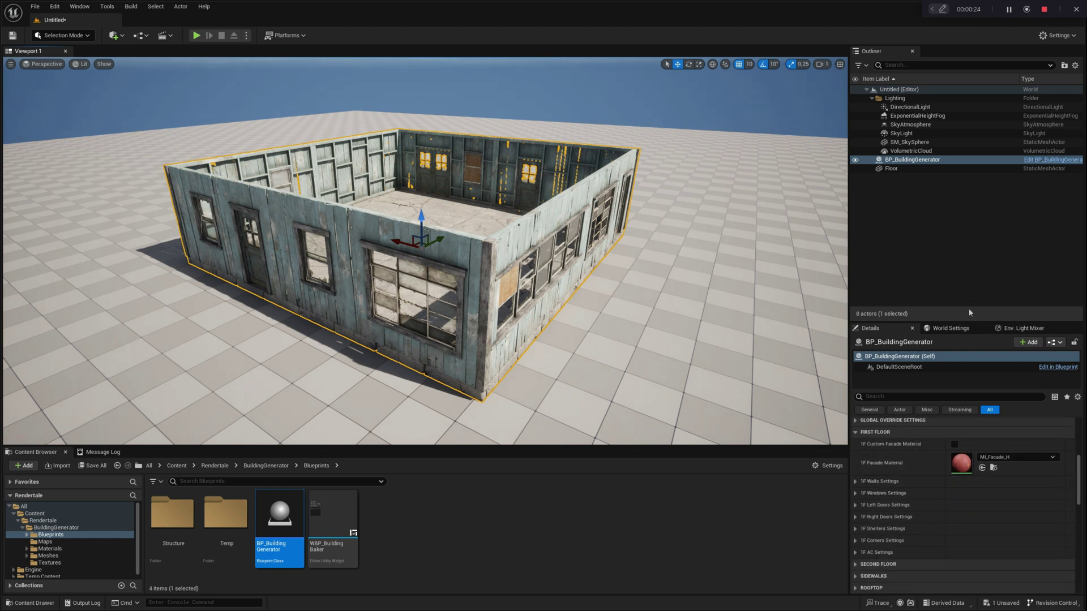
drag(970, 322, 962, 196)
scroll(910, 443, up, 2)
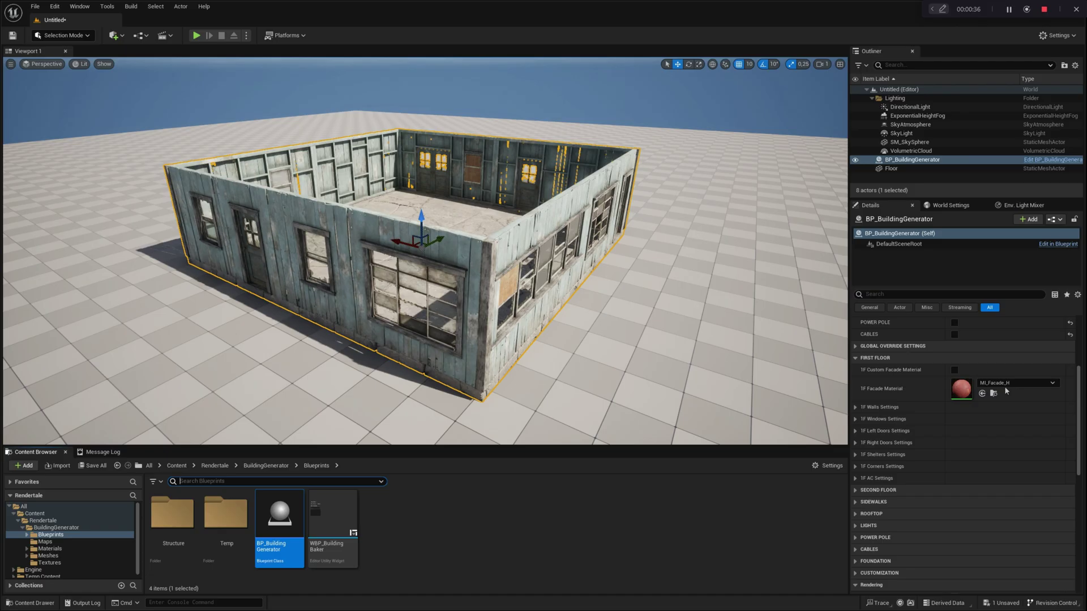
Step: Try MI_Facade_G and MI_Facade_D as the first floor's custom facade material, and reset both facade settings to their defaults
click(955, 370)
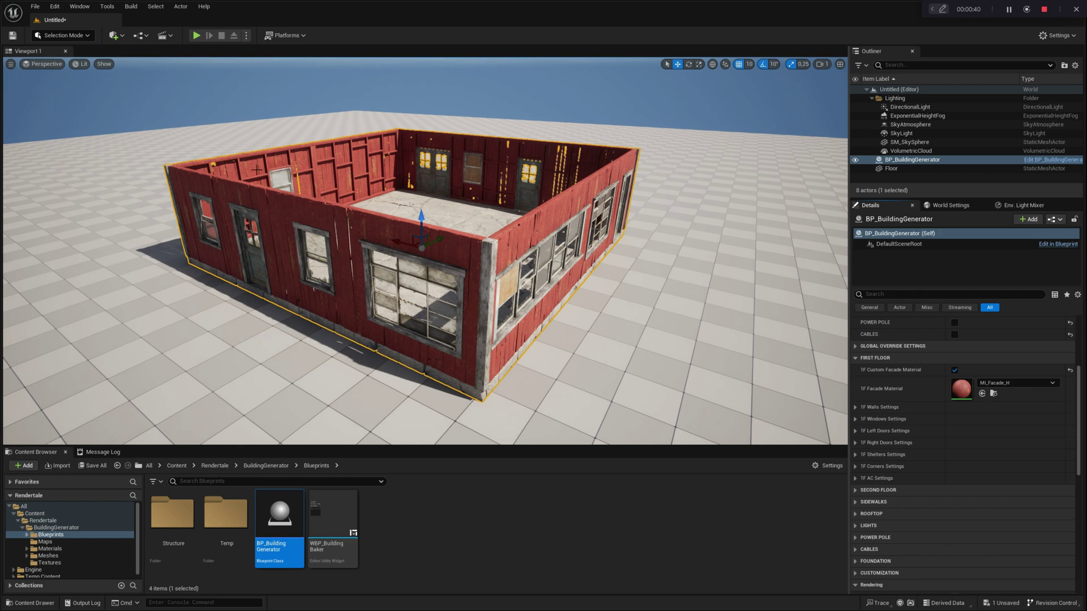
click(1017, 383)
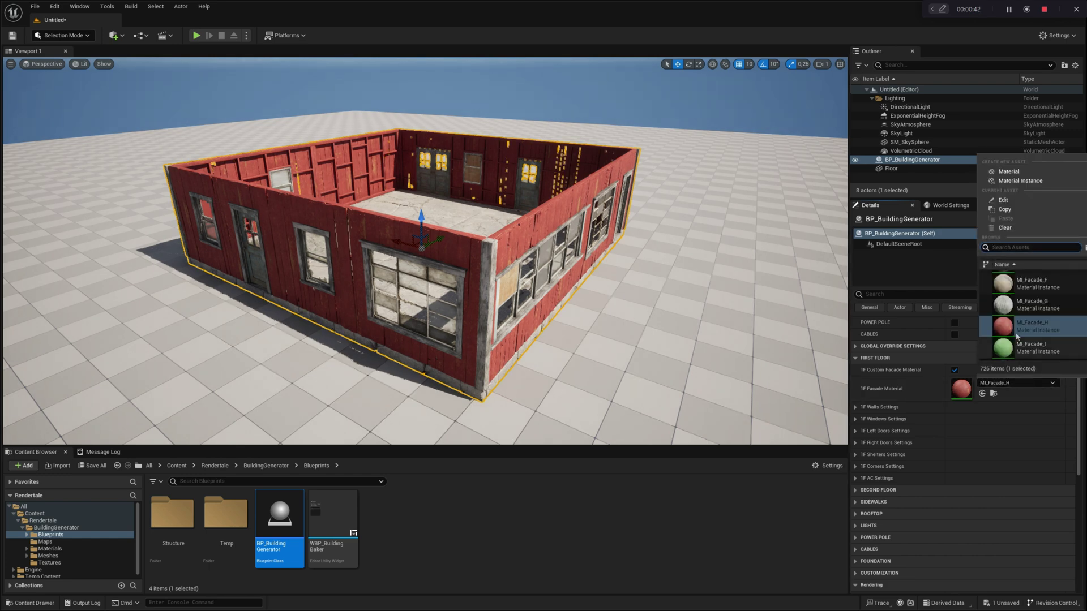
click(1009, 307)
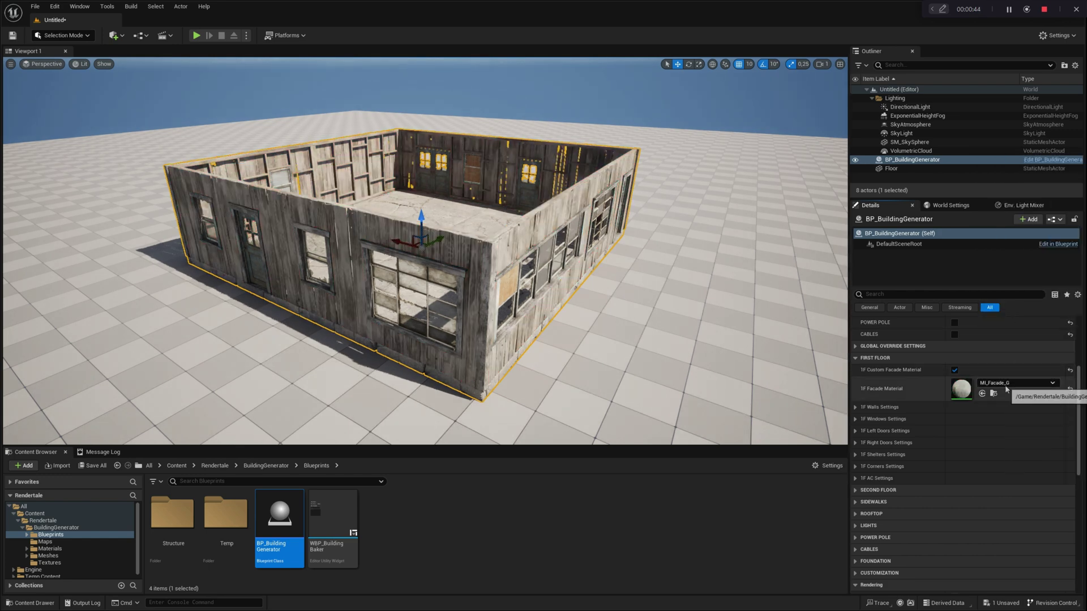
click(1011, 382)
scroll(1010, 340, up, 1)
click(1007, 305)
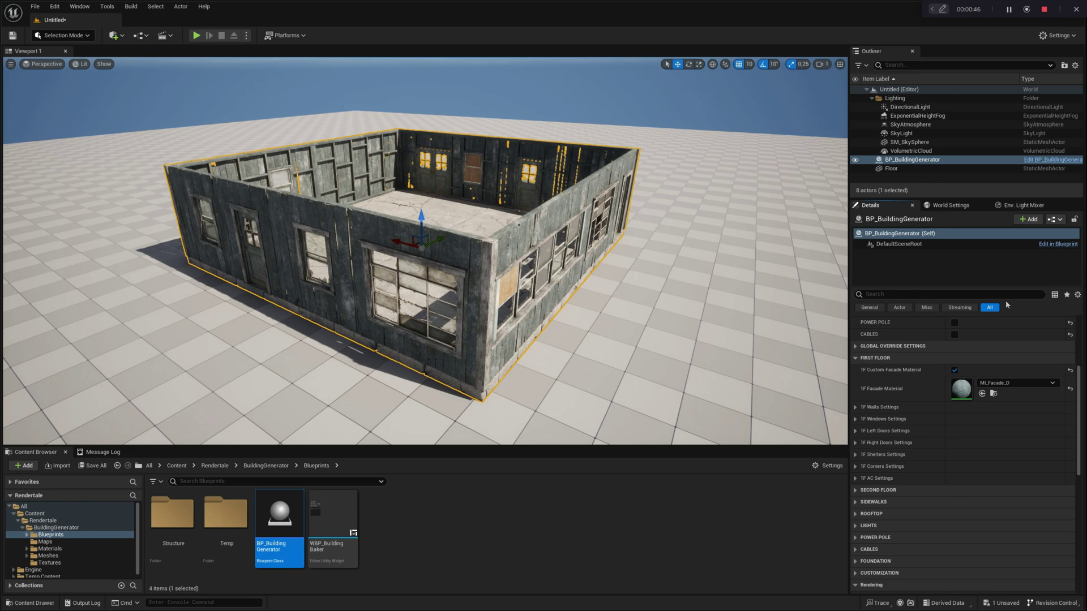
click(1070, 389)
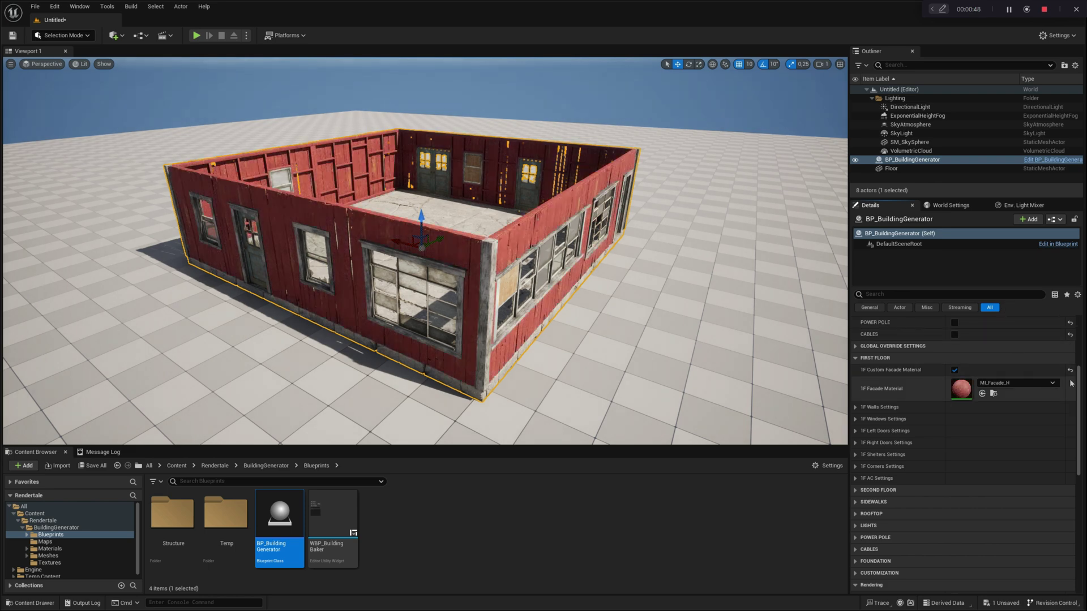
click(1070, 372)
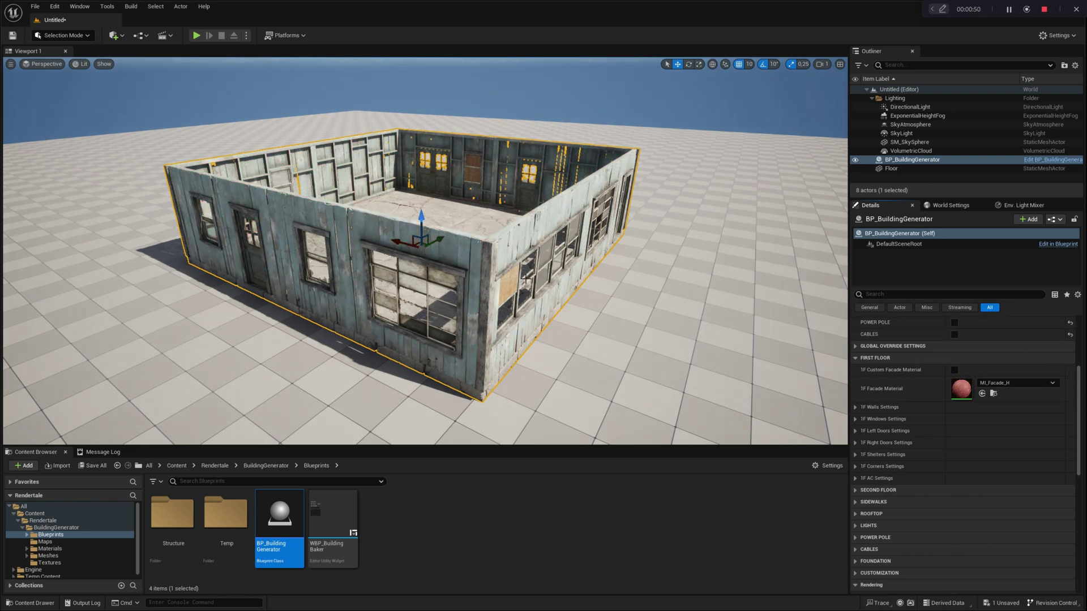
Step: Test the first floor's wall module off and on, and show the wall mesh numbers around the building
right_drag(437, 247, 434, 275)
key(d)
alt+drag(434, 274, 434, 275)
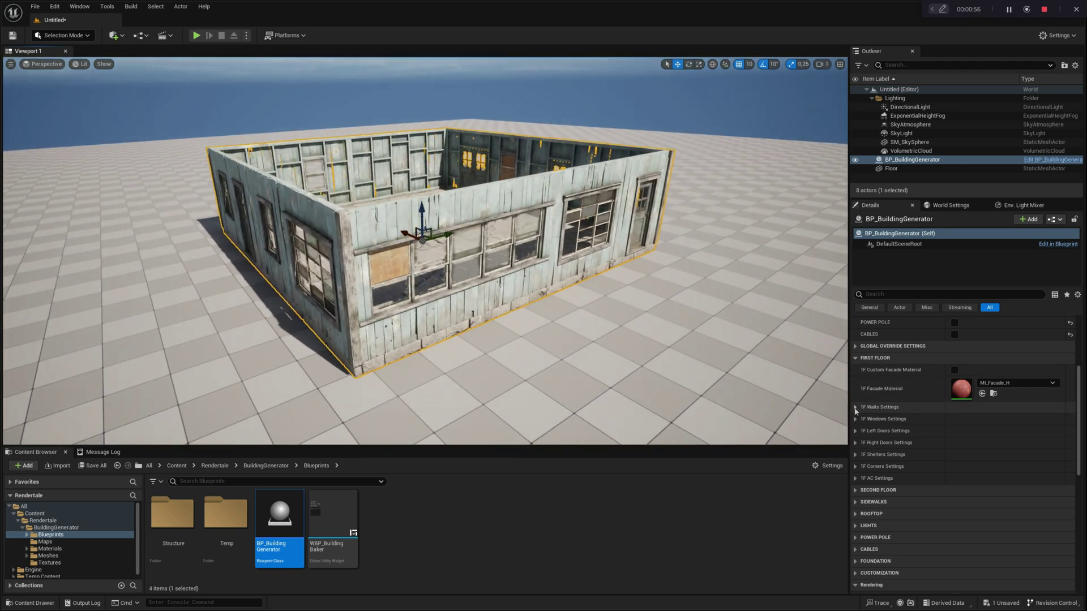
click(856, 408)
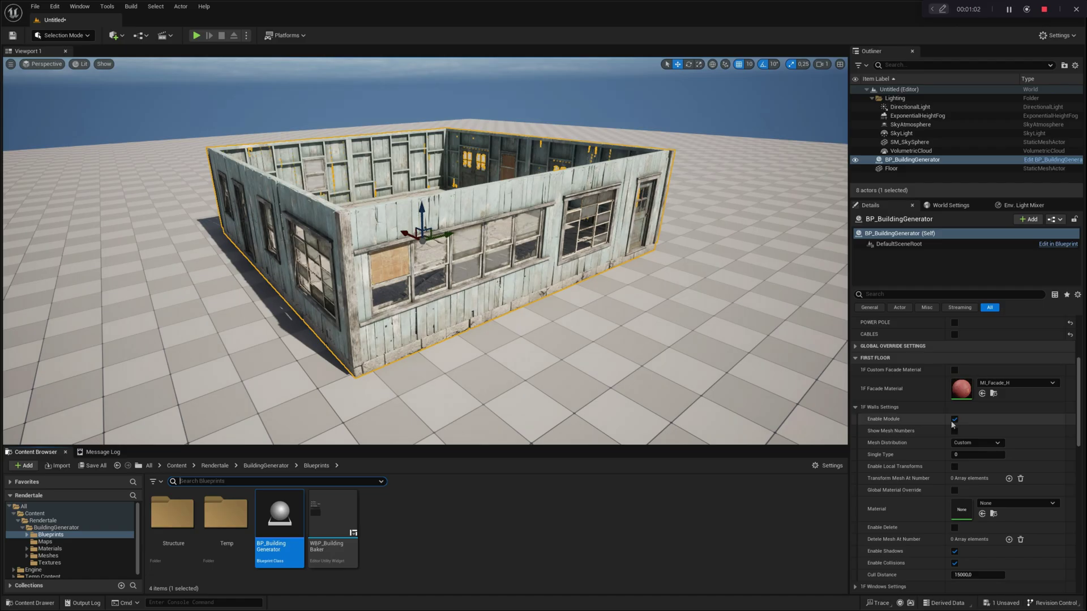
click(955, 420)
click(954, 421)
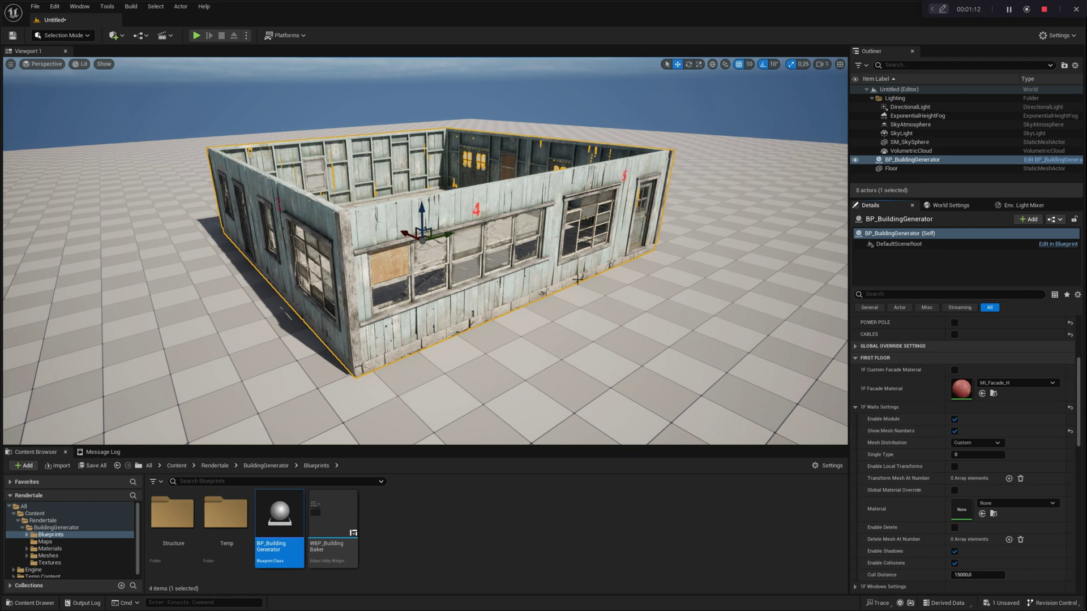
key(a)
right_drag(278, 185, 464, 187)
alt+drag(278, 185, 465, 211)
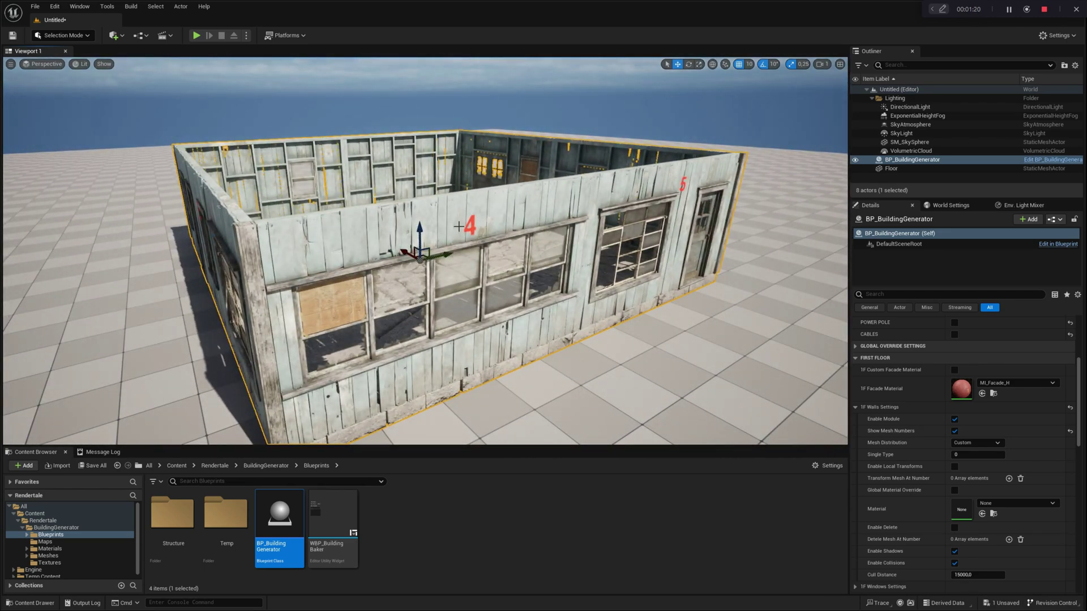
alt+drag(698, 195, 212, 192)
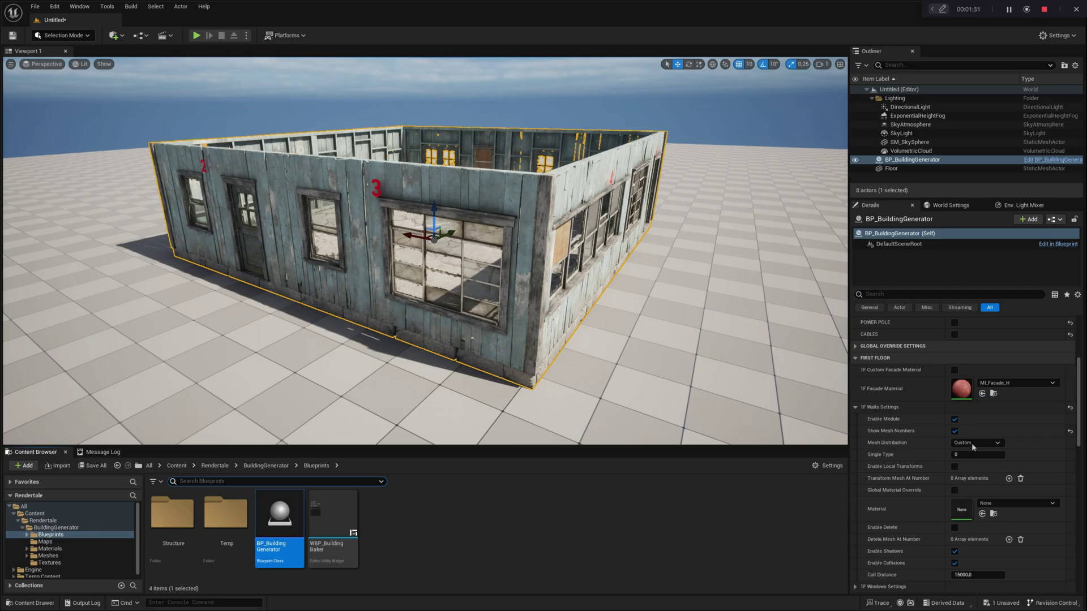
Step: Set the mesh distribution of the first floor's walls to Single
click(972, 443)
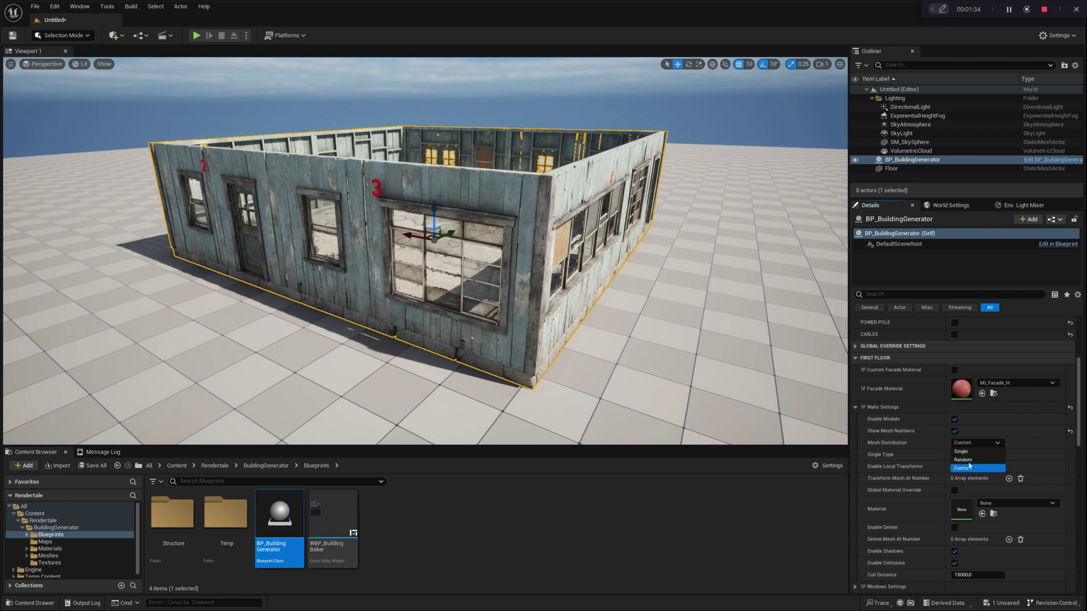
click(963, 453)
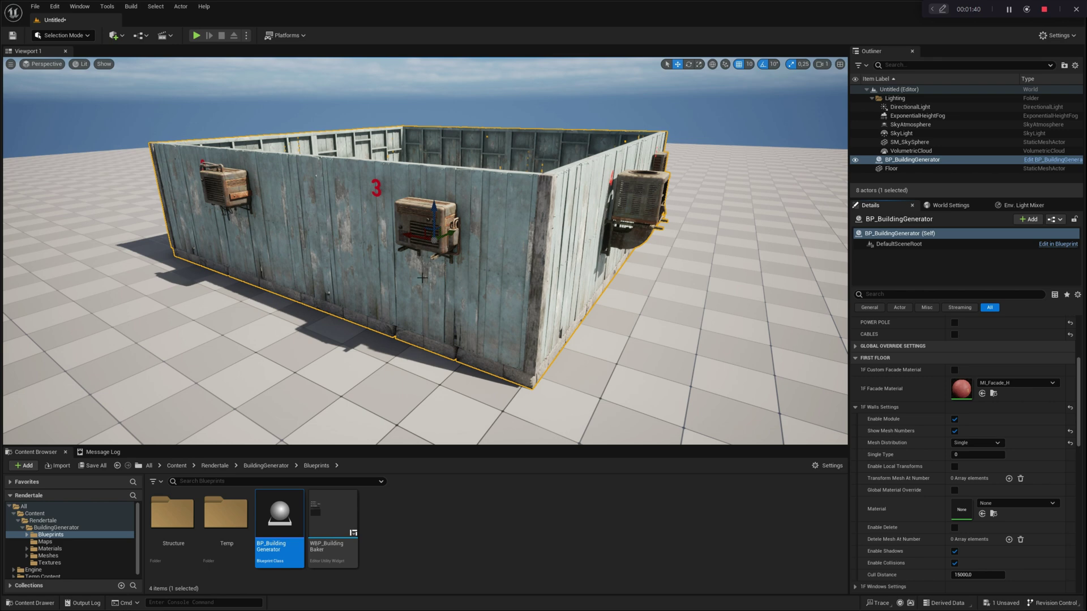
right_drag(422, 278, 388, 278)
key(d)
key(s)
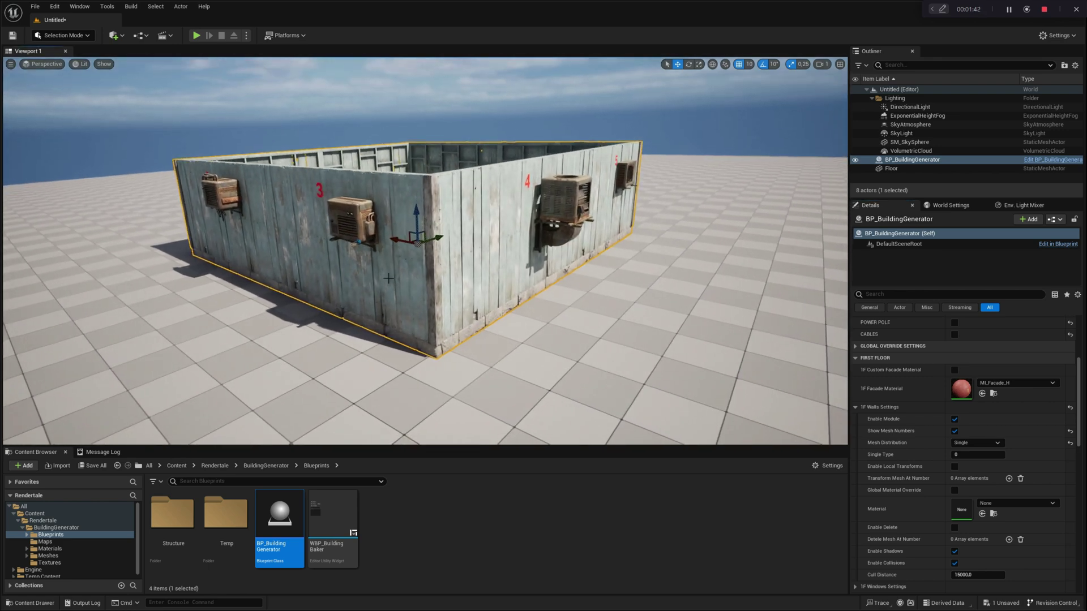
alt+drag(388, 279, 373, 274)
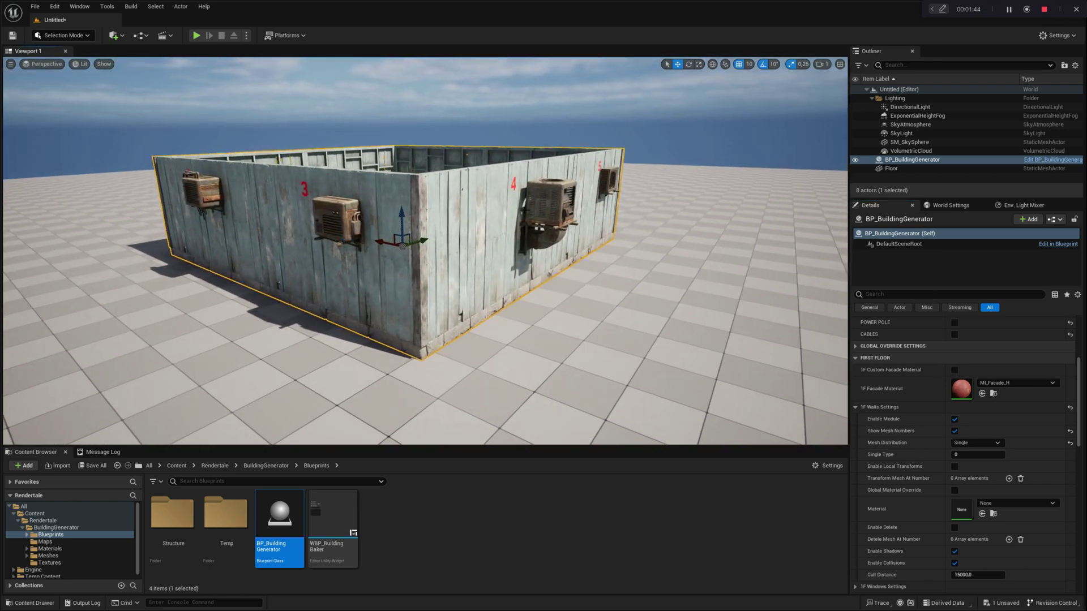
Step: Step the first-floor walls' Single Type through 1, 2, 3, 4 and 5, ending on 6
text(1)
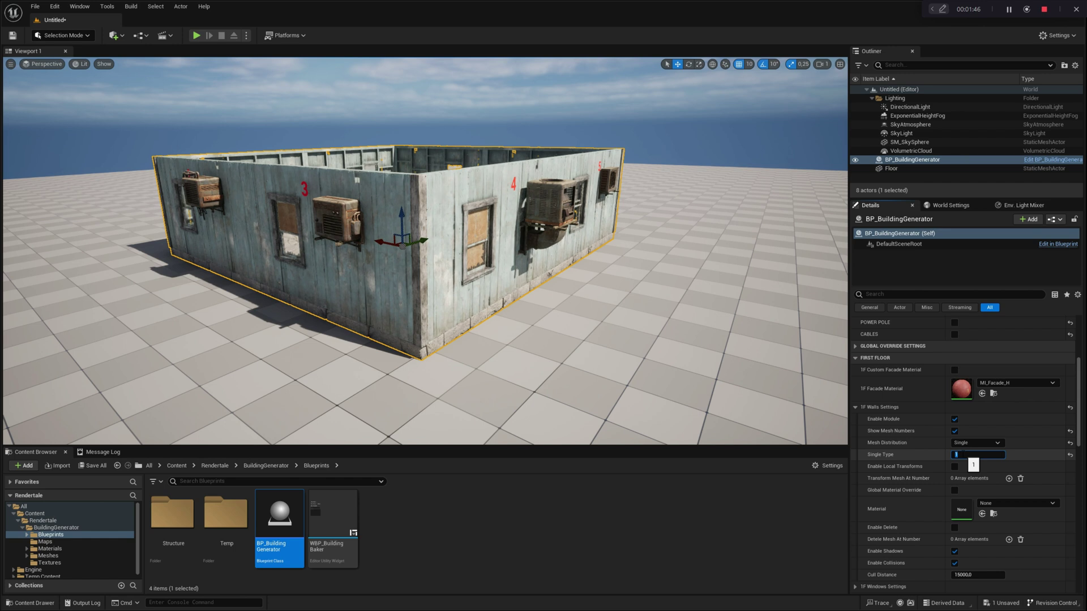
text(2)
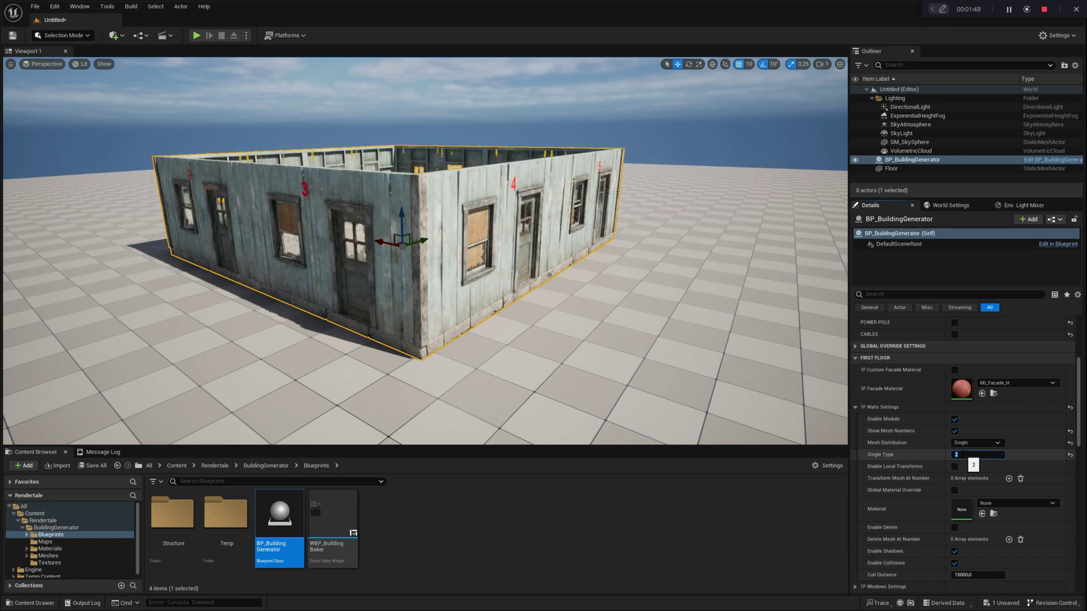
text(3)
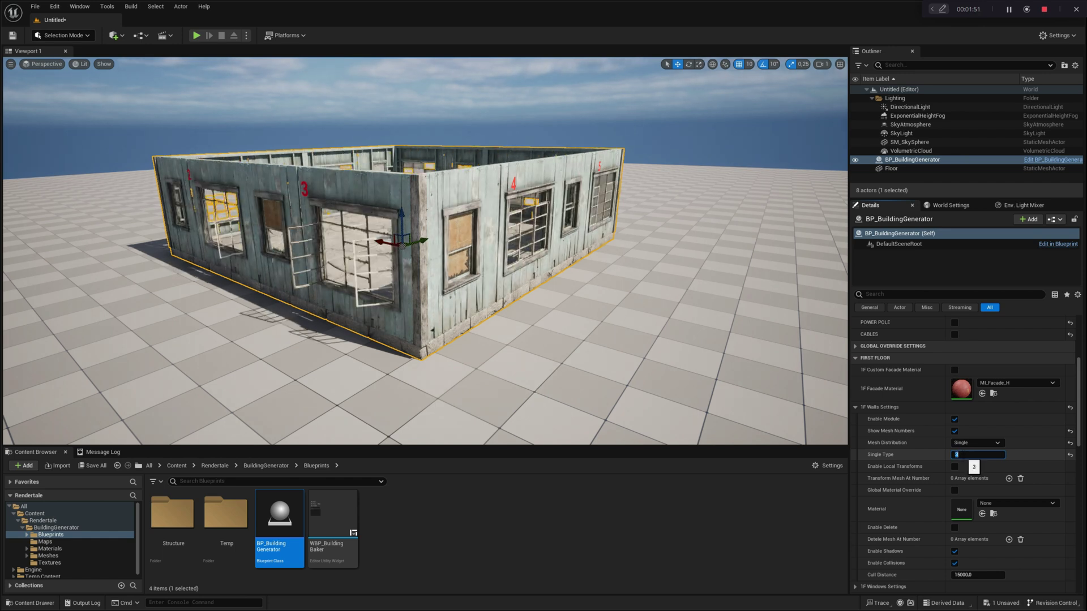
text(4)
key(Return)
text(5)
key(Return)
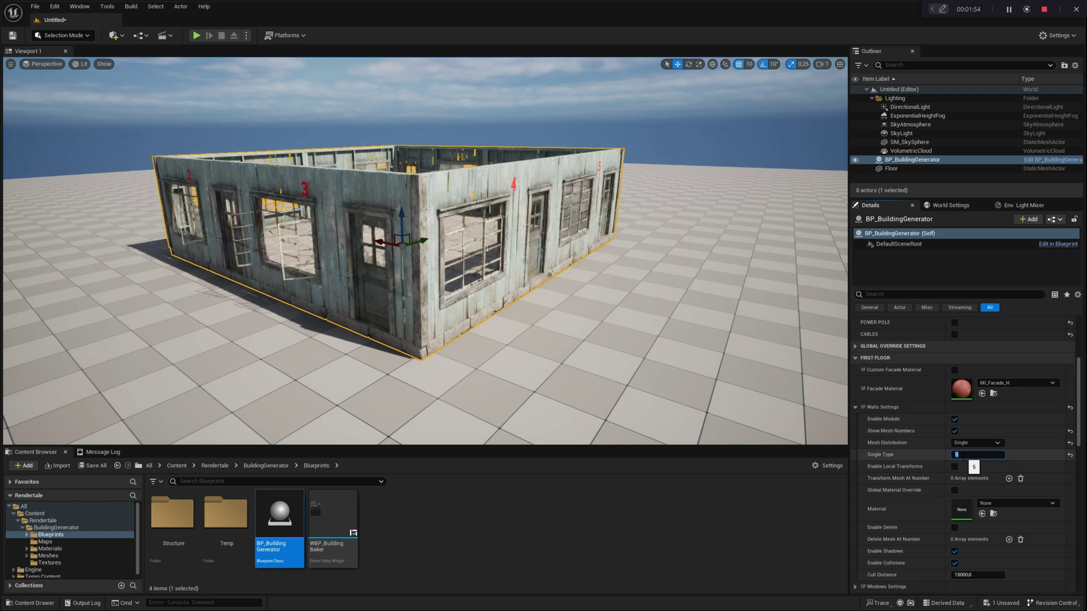
text(6)
key(Return)
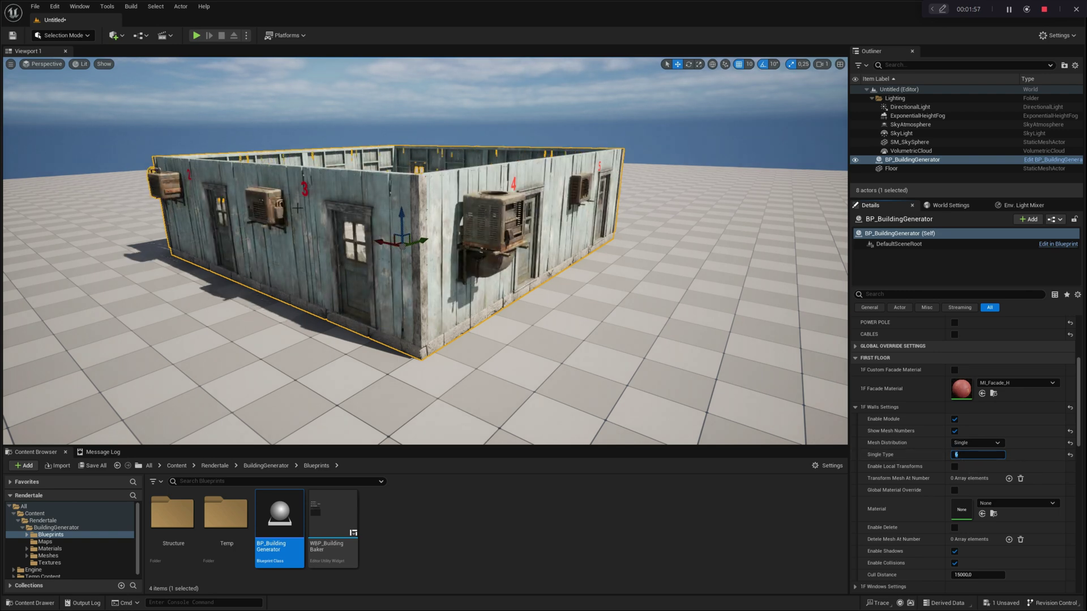
Step: Place SM_WallModule_D, SM_WallModule_E and SM_WallModule_F from the Meshes/WallModules/Walls folder in the level beside the building
key(s)
right_drag(385, 243, 419, 268)
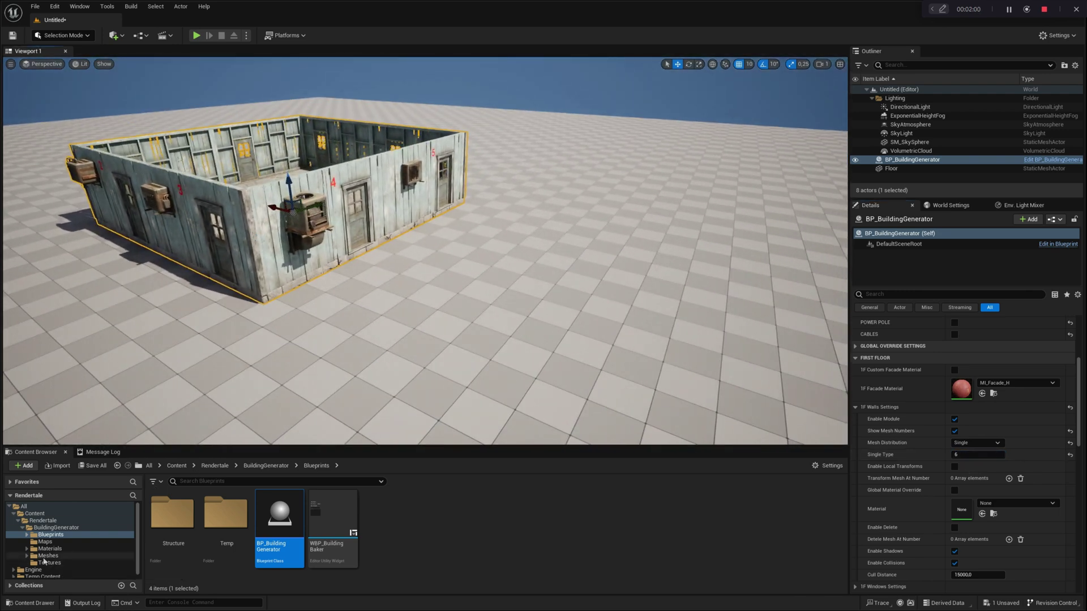
click(27, 556)
scroll(53, 557, down, 2)
click(54, 556)
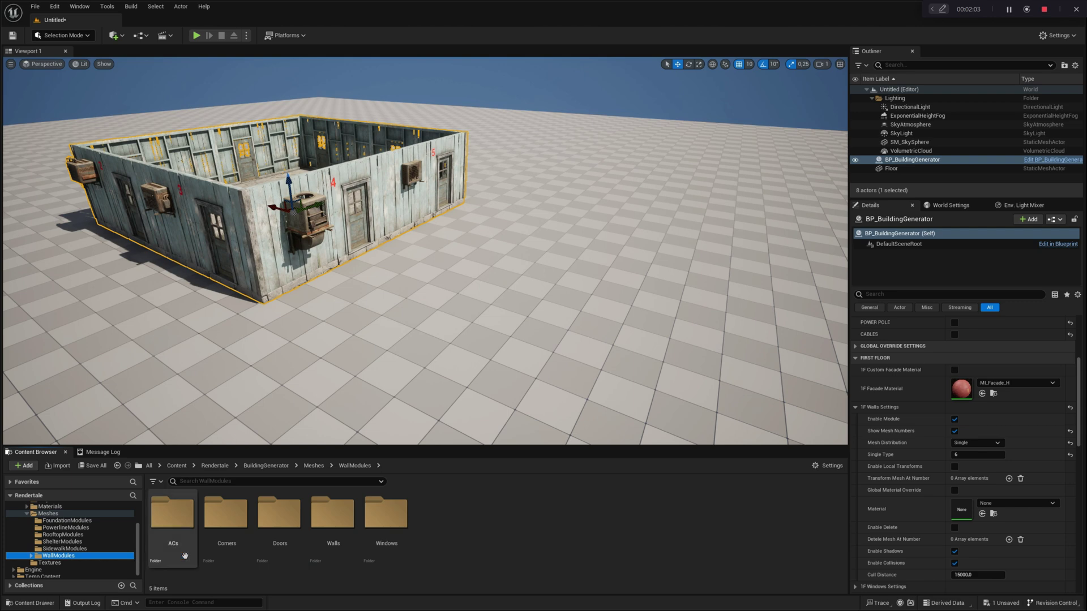
double_click(333, 513)
drag(333, 516, 498, 311)
drag(386, 512, 430, 303)
right_drag(430, 317, 434, 340)
drag(439, 512, 574, 306)
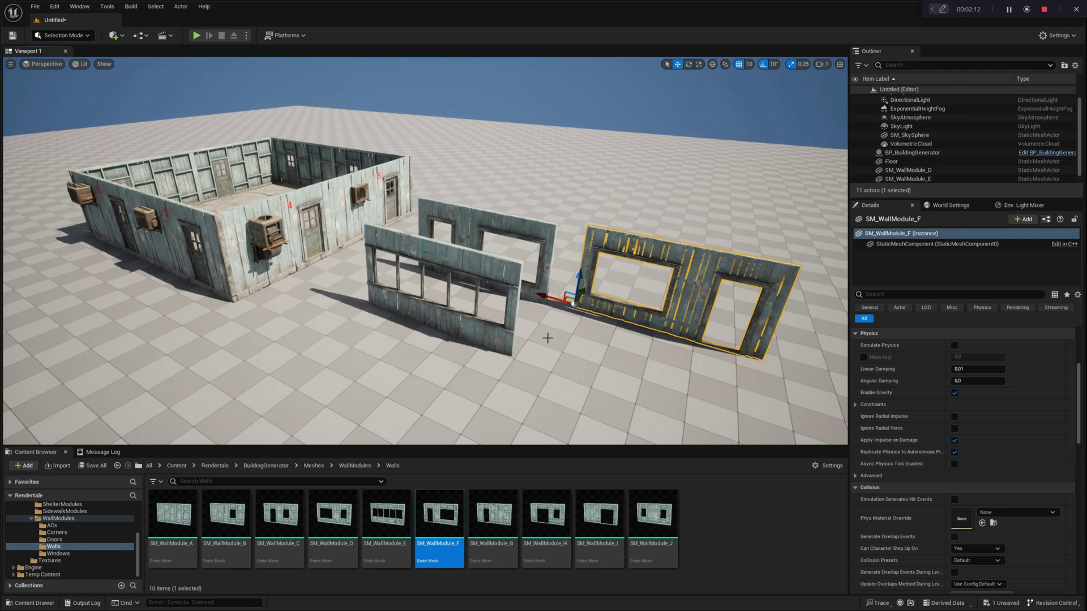
Step: Open the SM_WallModule_E mesh for editing, dock its editor beside the level, and examine its window, shelter and number sockets
right_drag(546, 336, 543, 311)
click(456, 257)
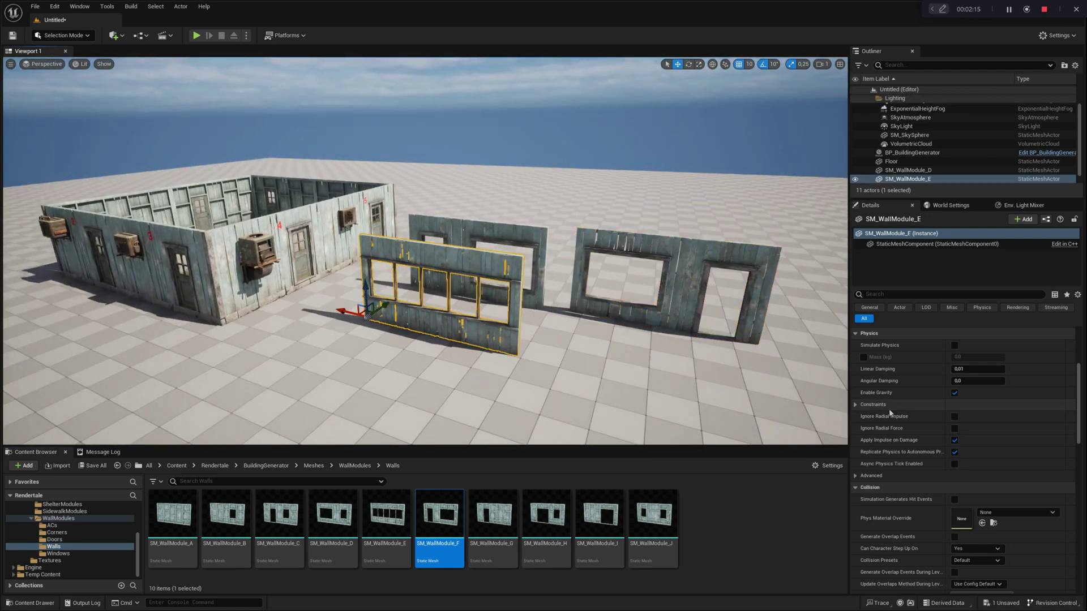
scroll(906, 407, up, 6)
double_click(962, 398)
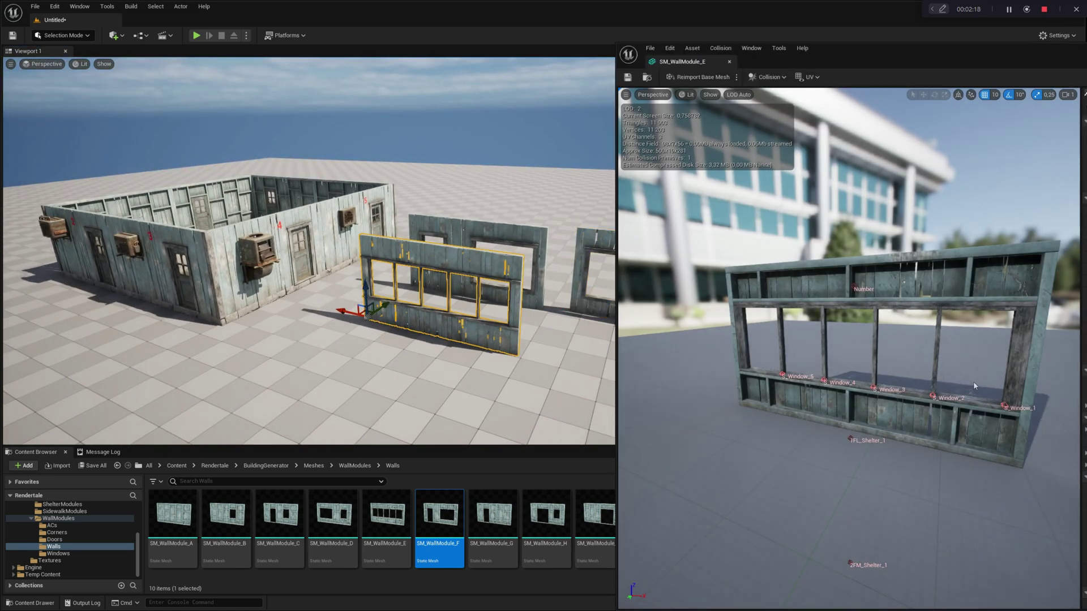
drag(848, 46, 166, 22)
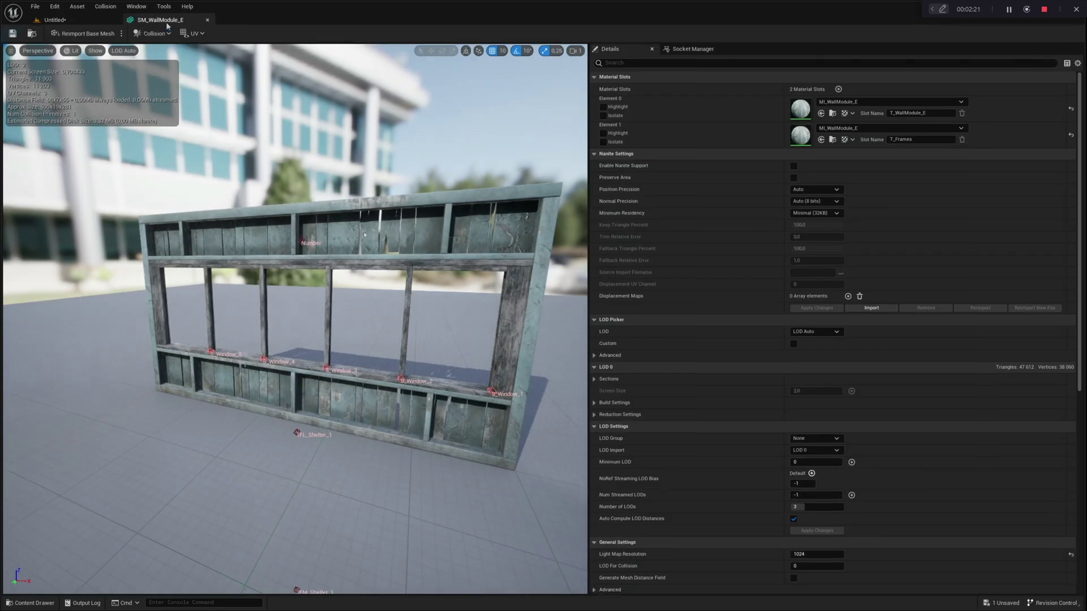
middle_drag(295, 395, 331, 410)
scroll(453, 415, up, 3)
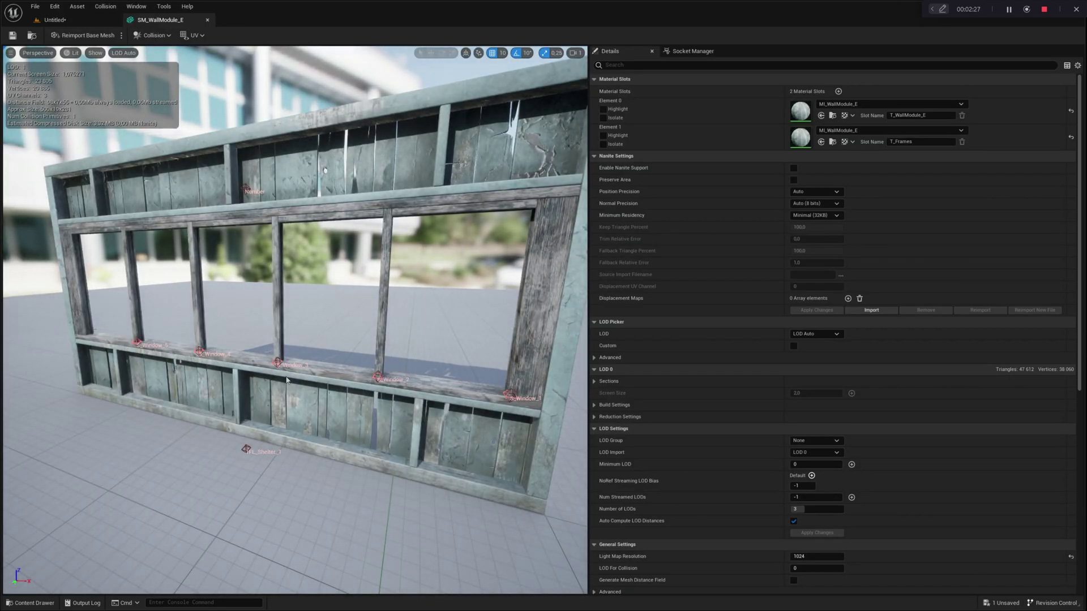
scroll(173, 322, down, 3)
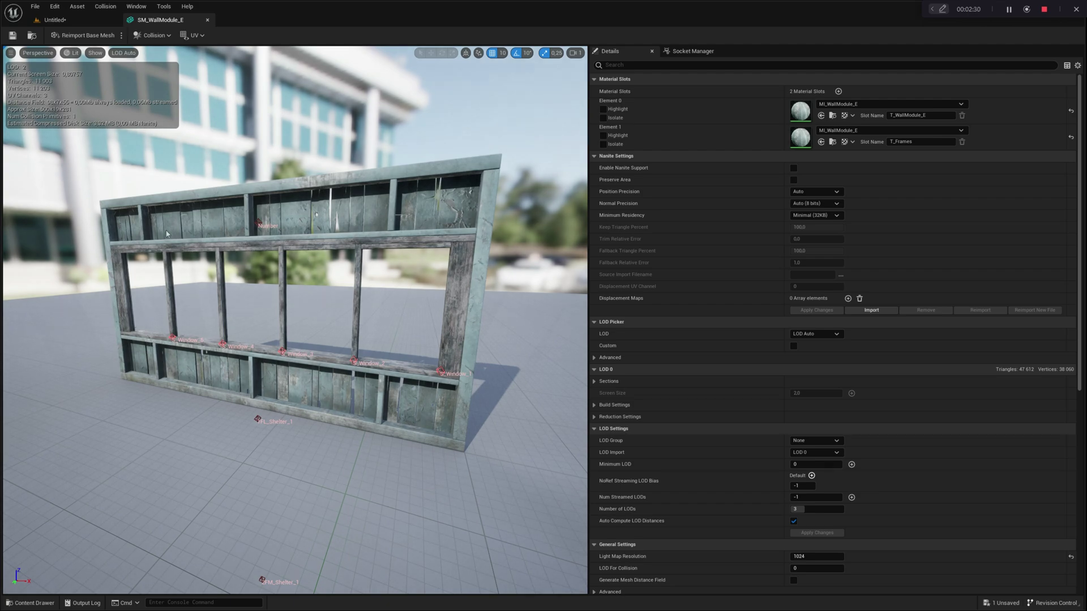
Step: Return to the level and examine the building's numbered walls, doors and AC units up close
click(55, 20)
scroll(429, 301, up, 2)
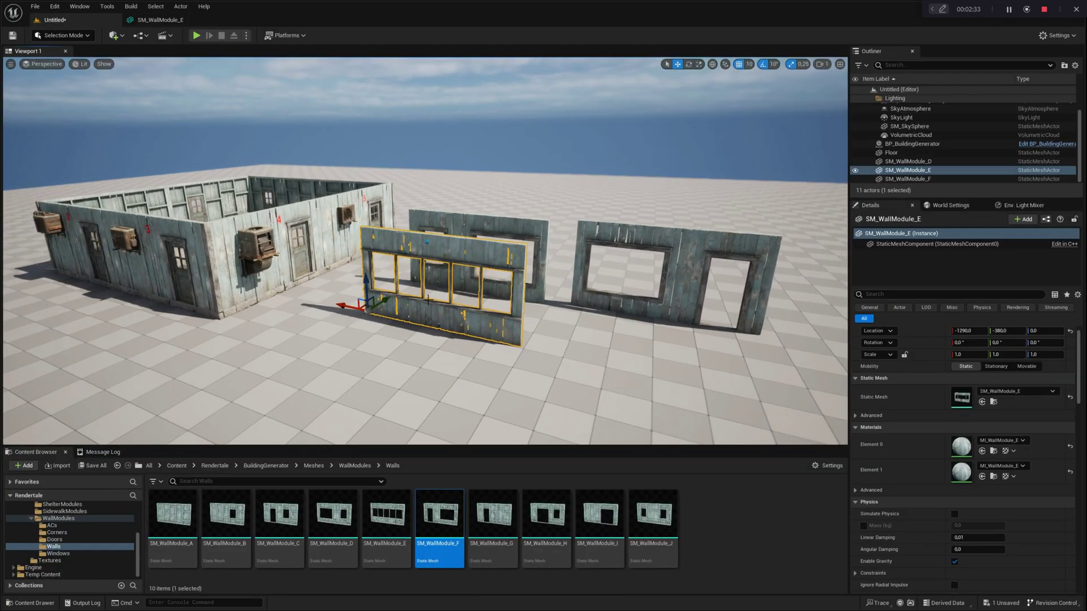
key(w)
right_drag(428, 301, 327, 321)
key(s)
key(w)
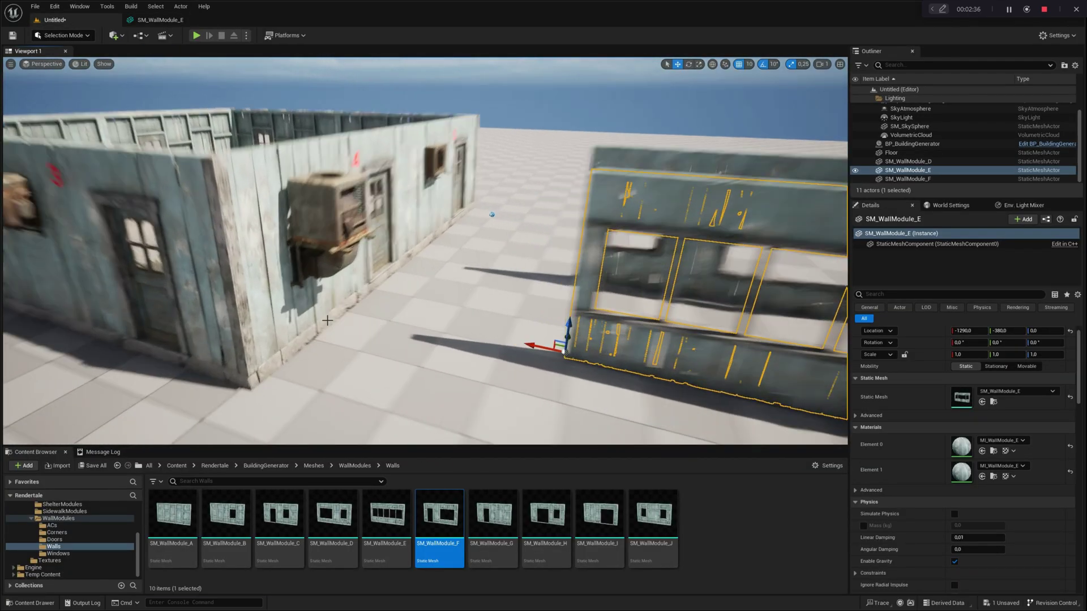
scroll(328, 321, up, 2)
key(s)
key(a)
right_drag(373, 216, 283, 189)
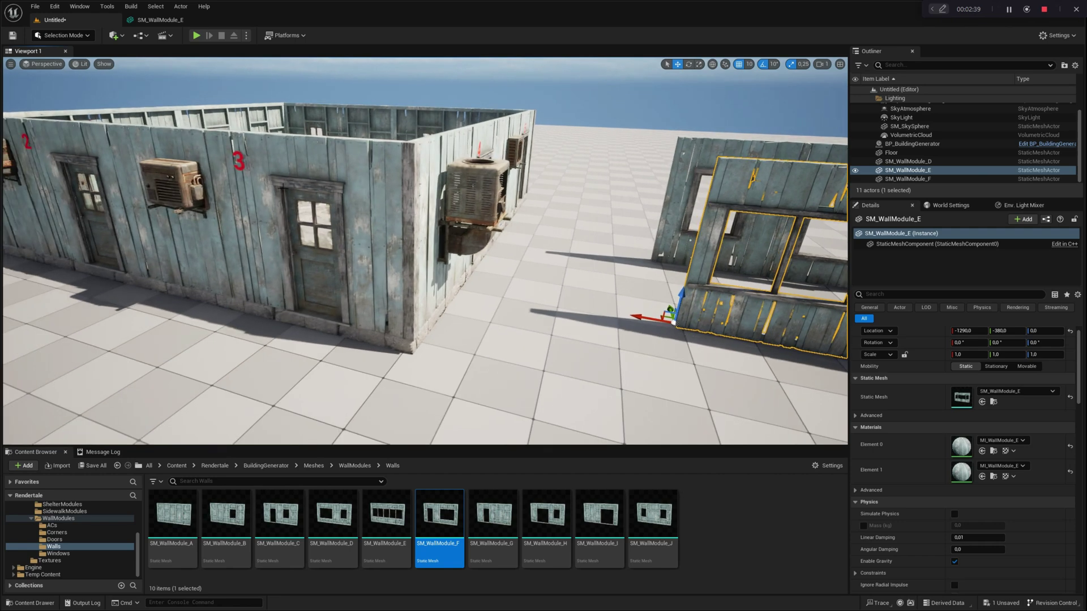
scroll(292, 212, down, 4)
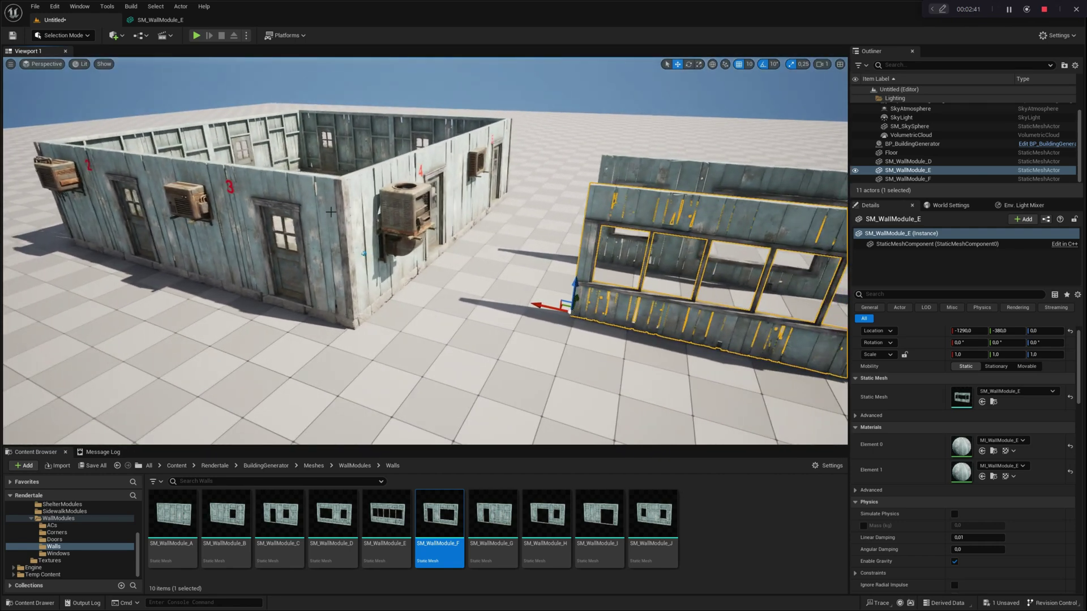
Step: Select the building, set the first-floor walls' Mesh Distribution to Random, and nudge the building slightly to regenerate its wall modules
click(318, 225)
scroll(318, 225, down, 1)
scroll(319, 224, up, 2)
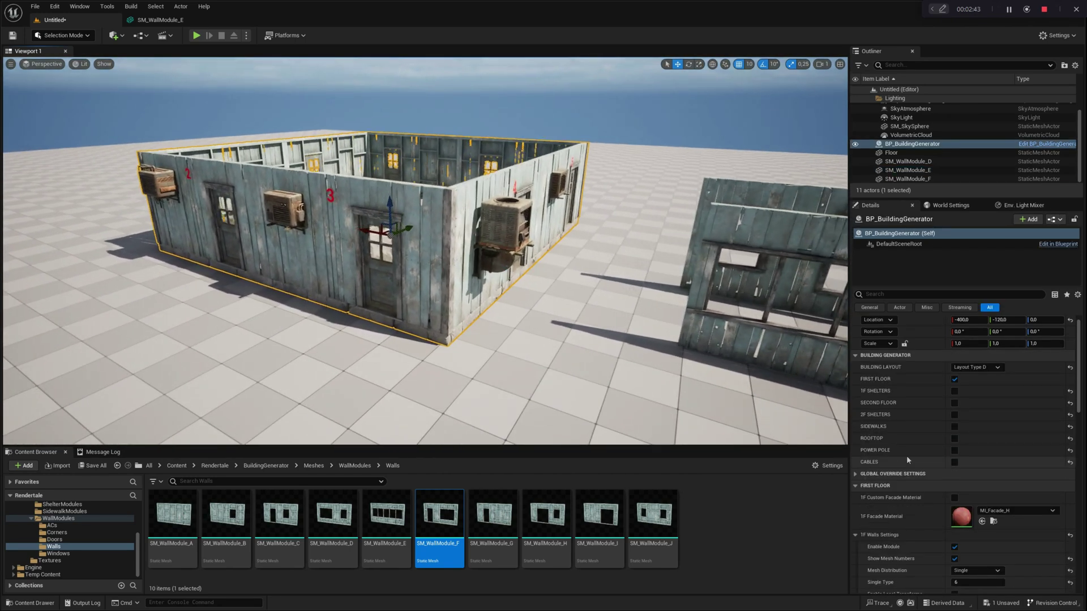
scroll(966, 486, down, 2)
scroll(966, 485, down, 2)
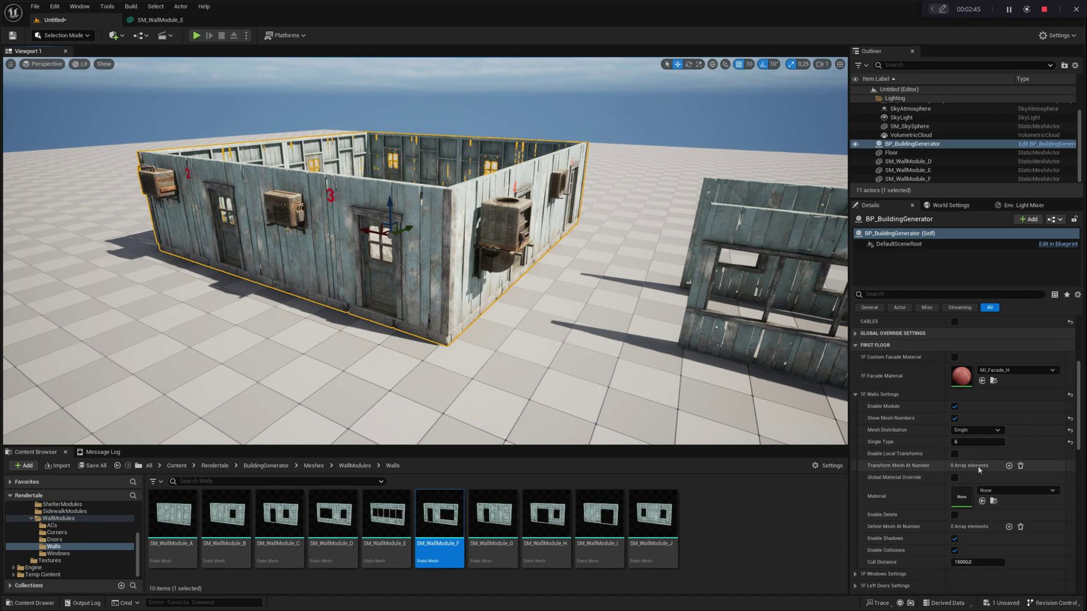
click(971, 431)
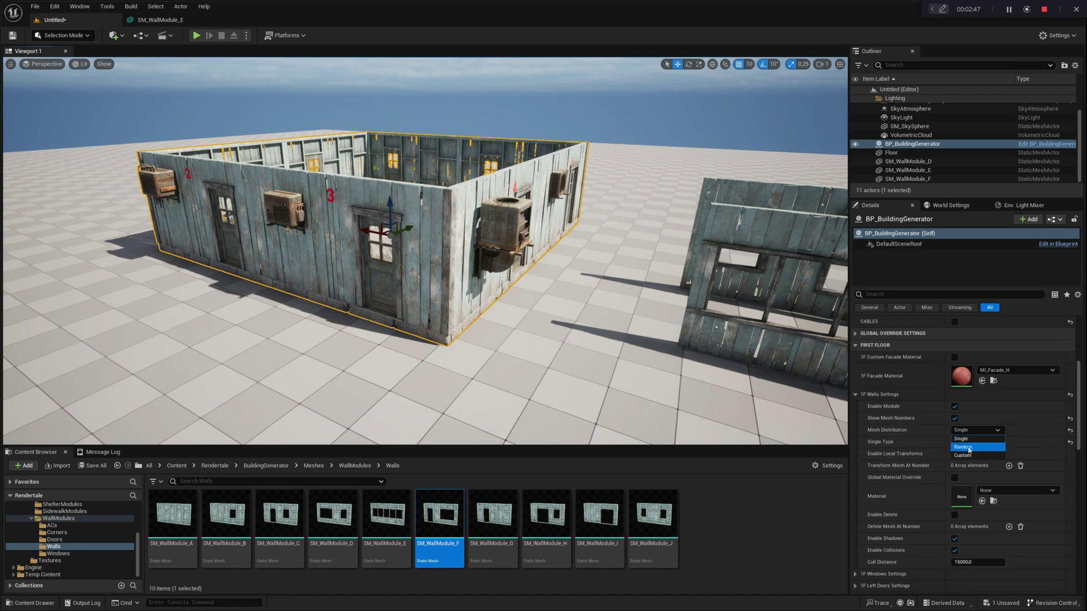
click(969, 448)
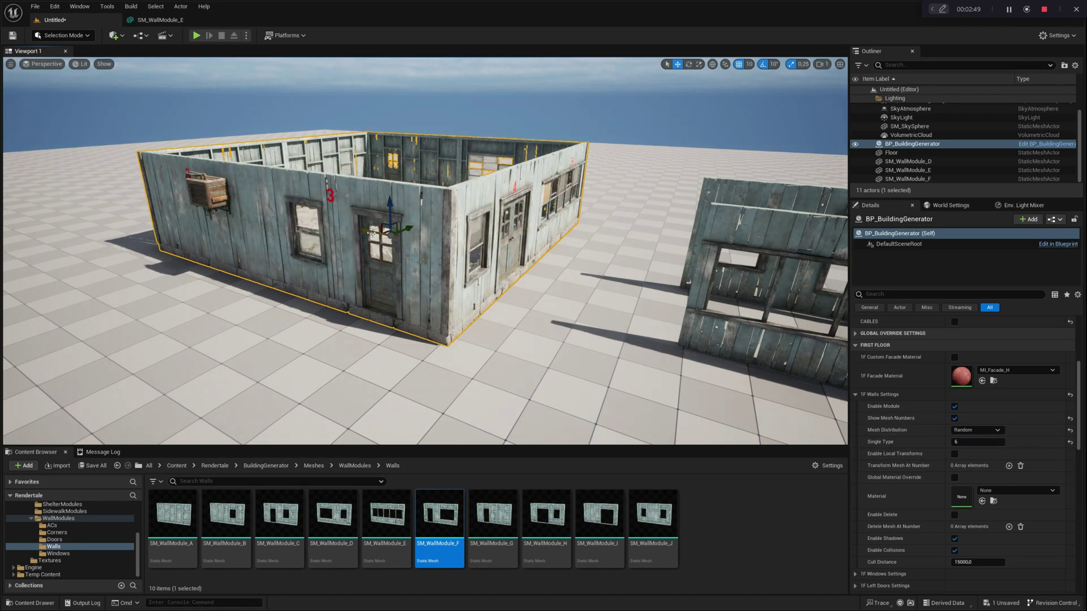
drag(368, 231, 374, 235)
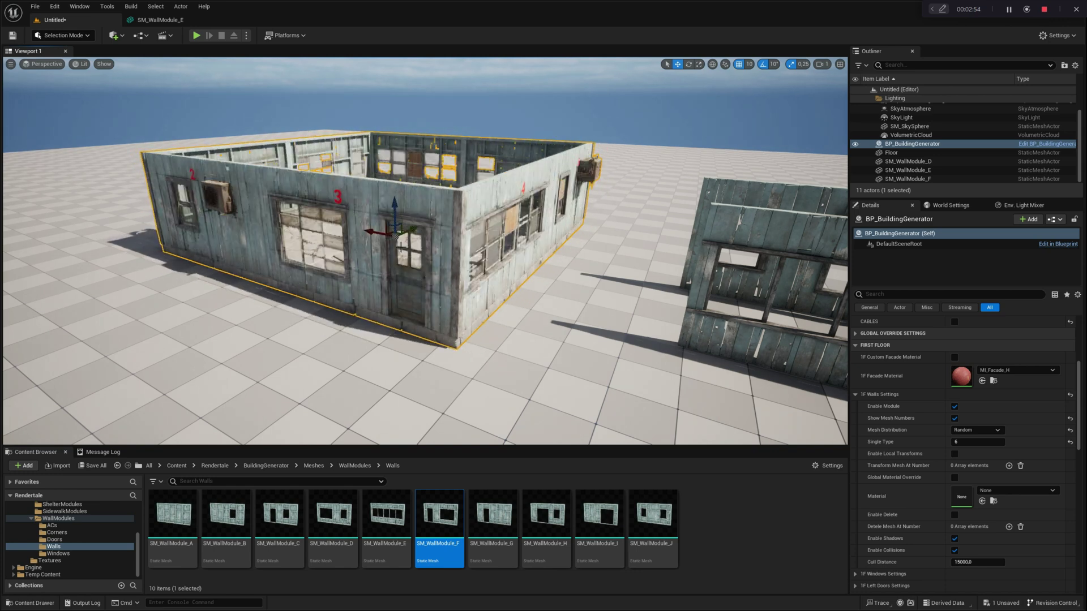
Step: Set the first-floor walls' Mesh Distribution to Custom, nudge the building back, and inspect its walls from several sides
click(977, 431)
click(972, 456)
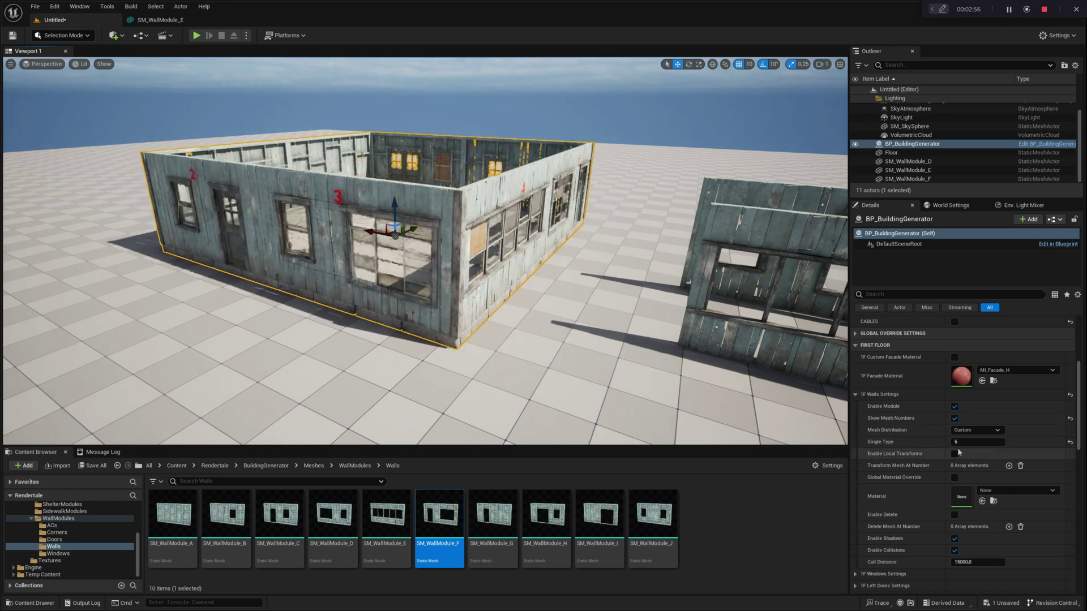
mouse_move(374, 231)
mouse_down()
mouse_move(339, 224)
mouse_move(382, 233)
mouse_move(369, 229)
mouse_up()
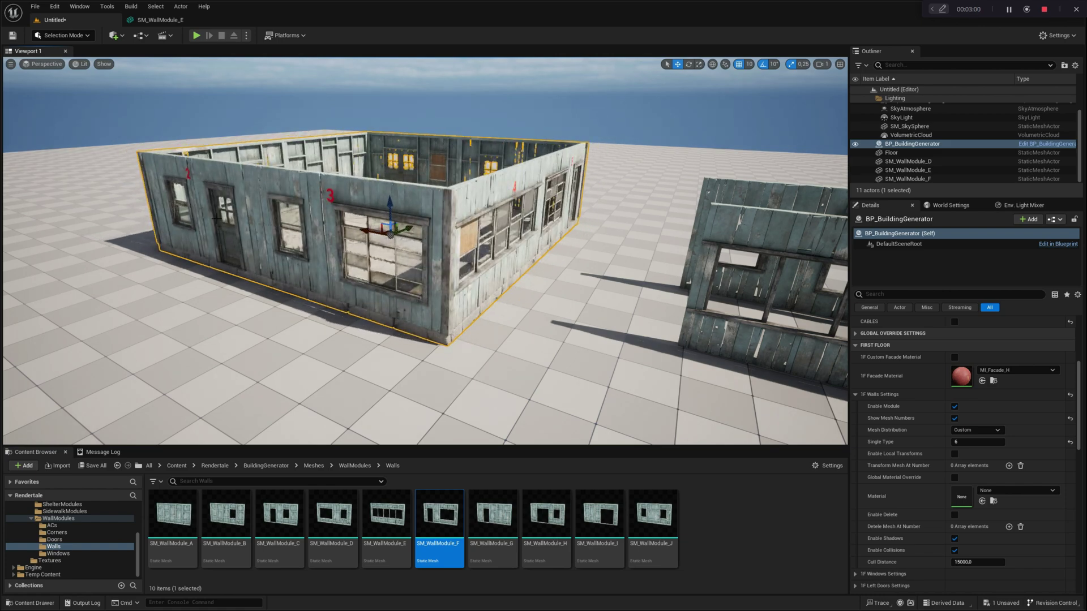
right_drag(217, 218, 407, 155)
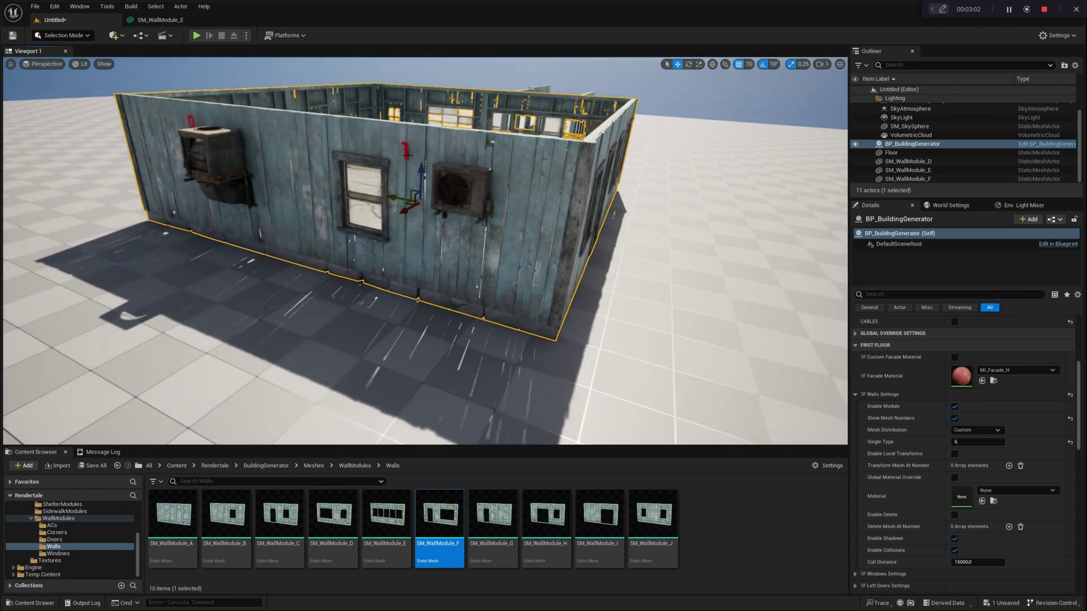
alt+drag(408, 154, 216, 130)
alt+drag(398, 163, 310, 190)
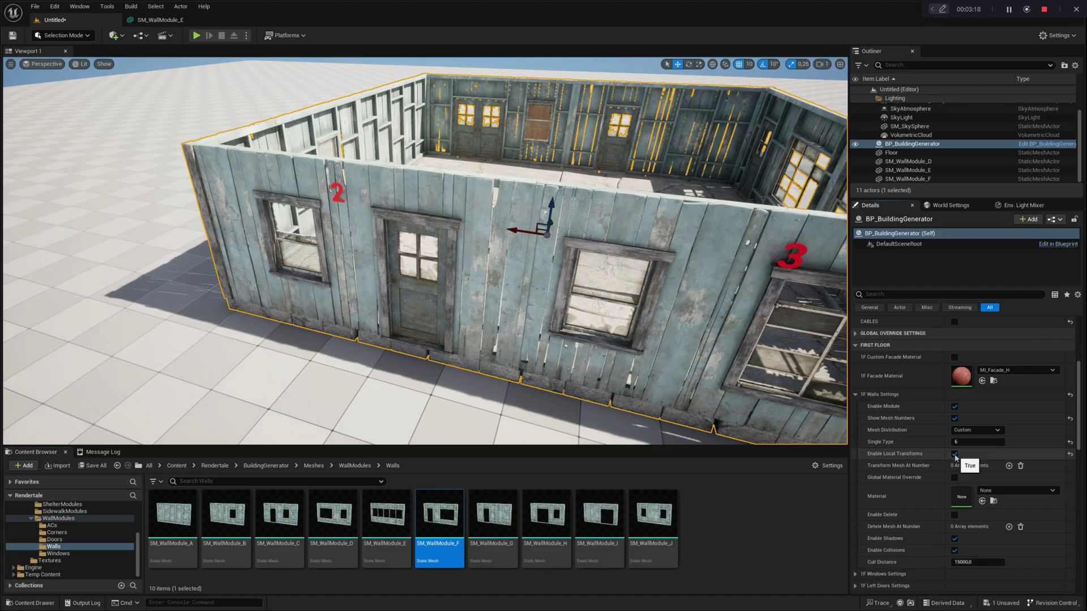
Step: Enable Local Transforms for the first-floor walls and add an entry for mesh number 2 with a Z rotation of 45
click(955, 454)
click(1009, 466)
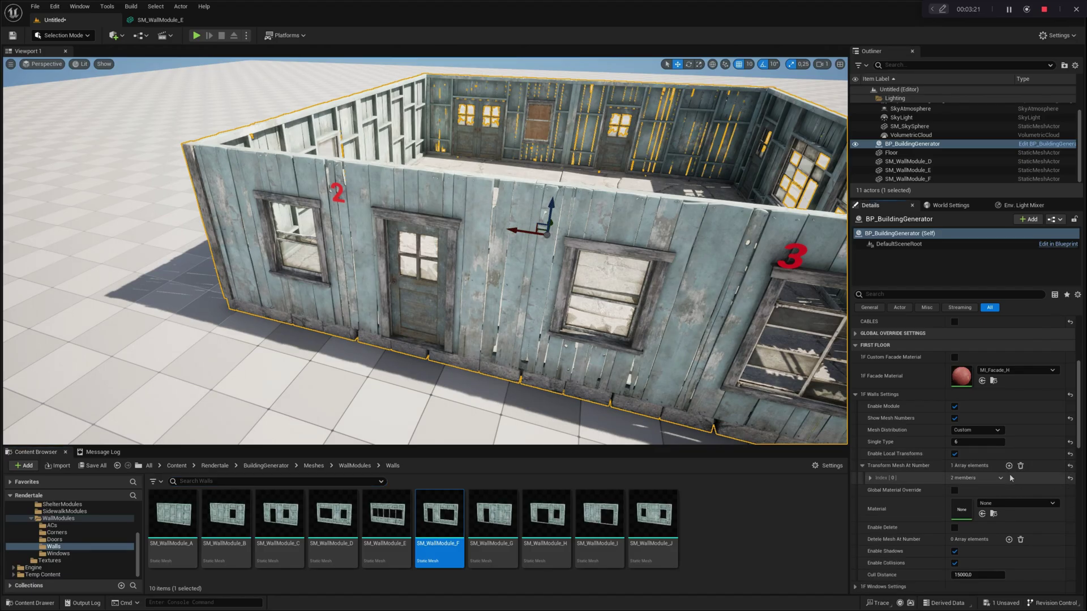
click(871, 478)
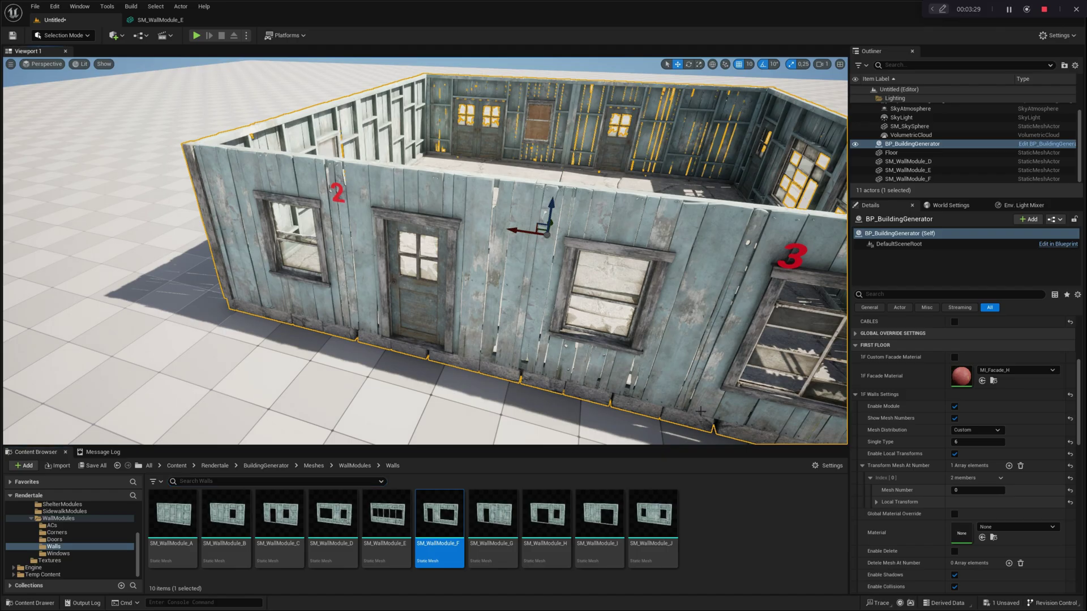
click(960, 490)
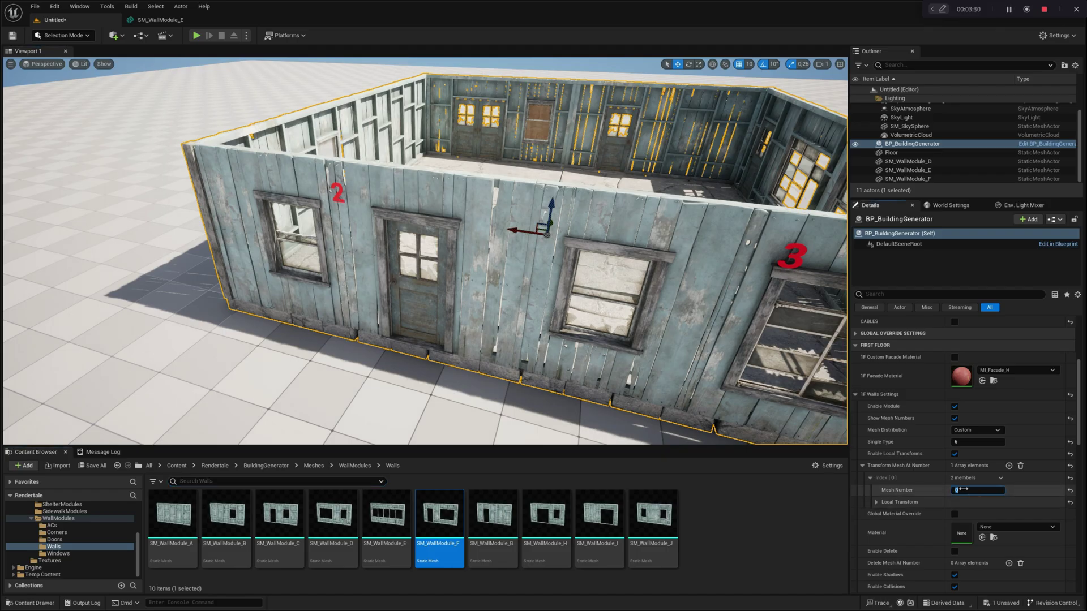
text(2)
click(876, 503)
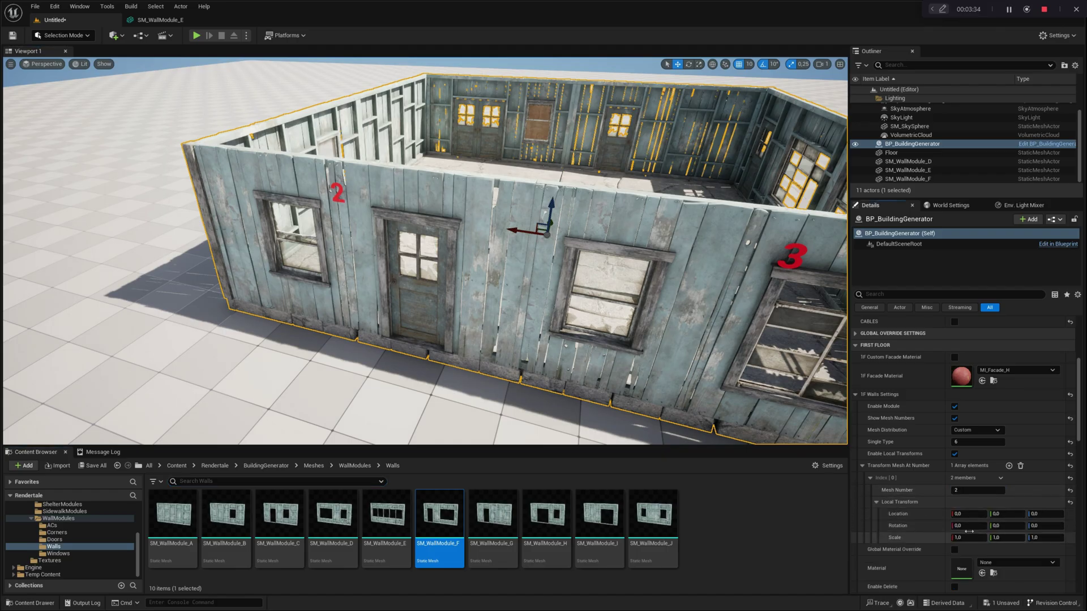
click(1046, 526)
text(45)
key(Return)
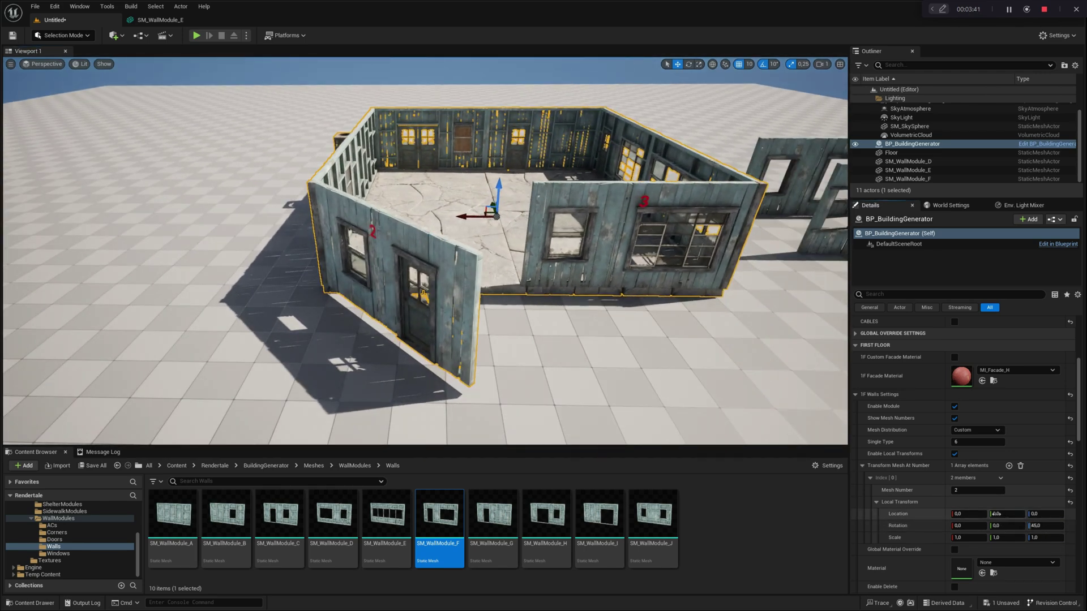
Step: Offset wall 2 in its local transform to a location of 150 in Y and 250 in Z
click(1007, 514)
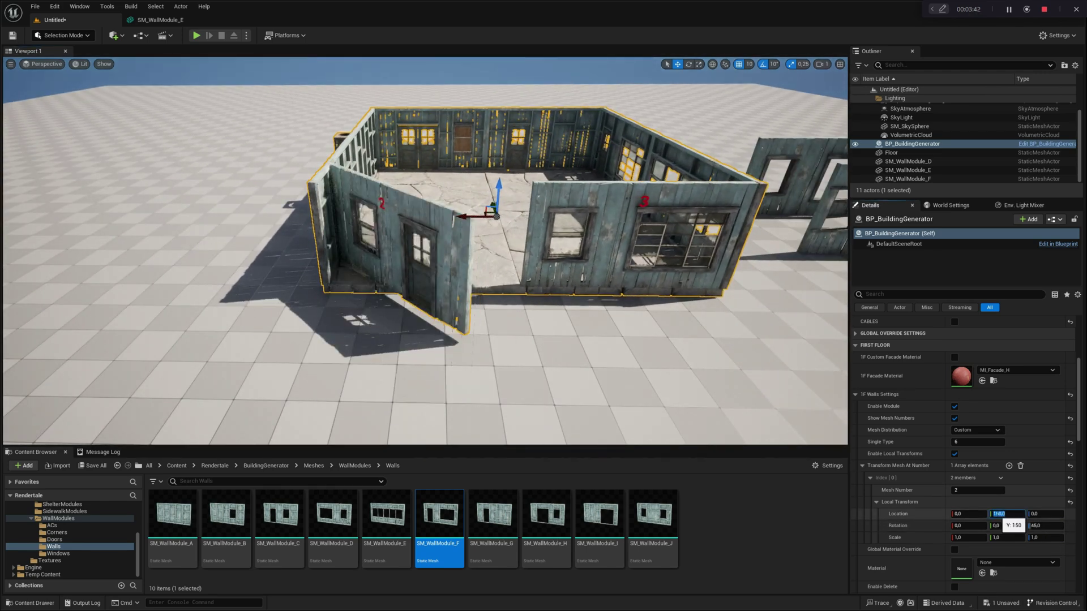
key(Return)
text(250)
key(Return)
mouse_move(473, 239)
right_down()
mouse_move(442, 241)
mouse_move(474, 239)
right_up()
alt+drag(474, 239, 498, 241)
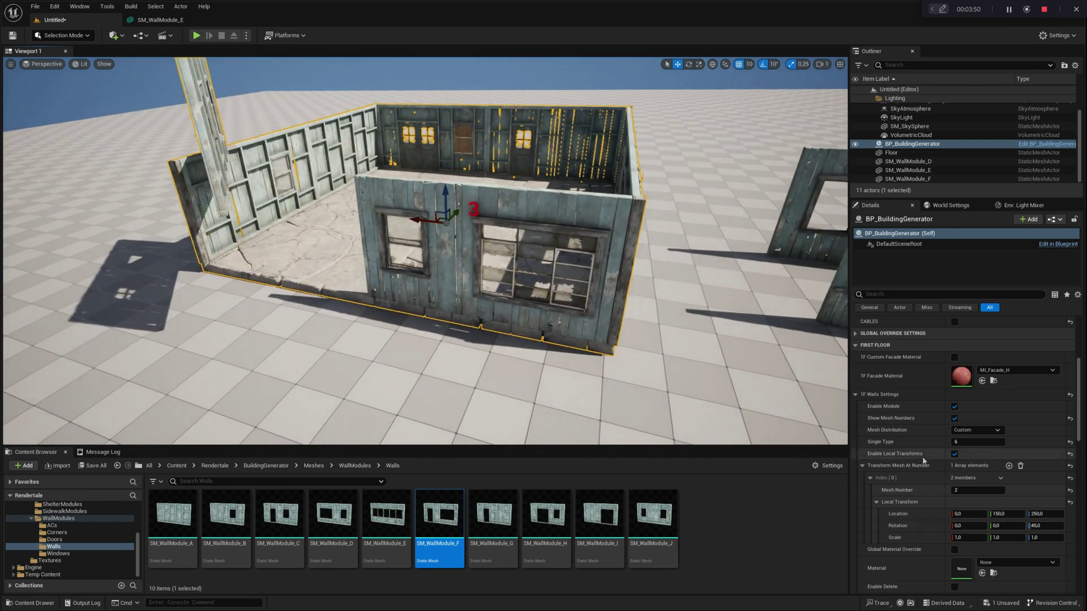
Step: Add a second Transform Mesh At Number entry for the first-floor walls and assign it mesh number 3
click(1009, 465)
click(877, 502)
click(871, 477)
click(871, 490)
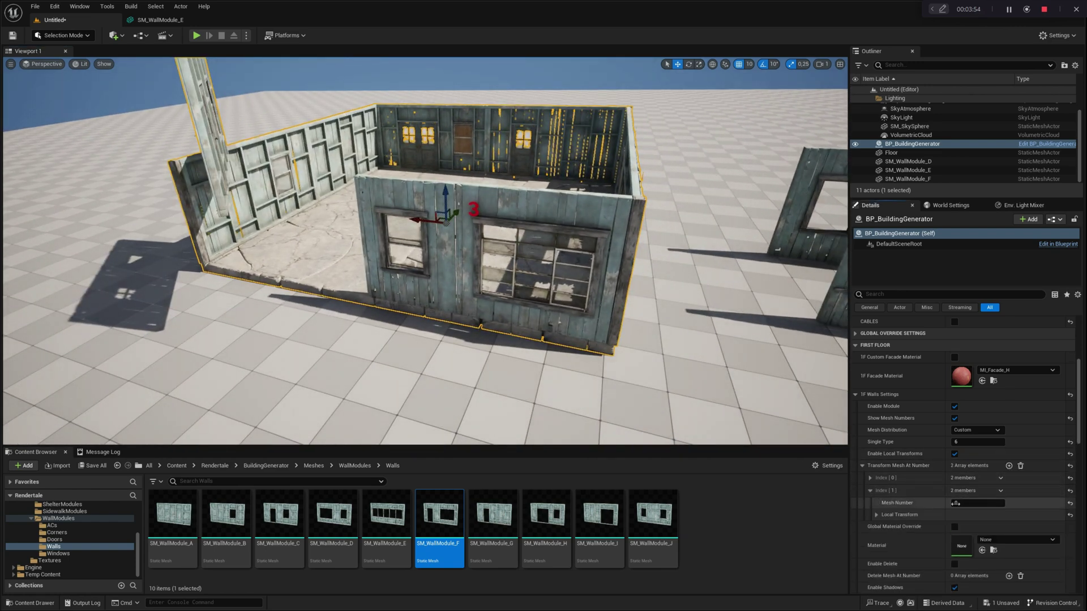
click(962, 503)
text(3)
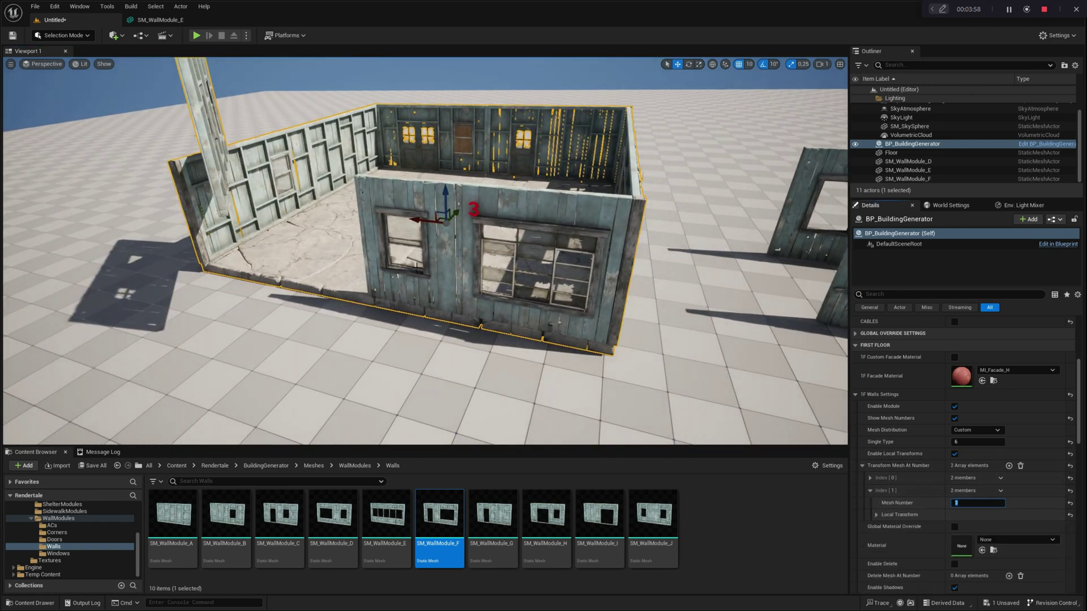
Step: Set wall 3's local transform to a Z rotation of 45 and an X location of 200
right_drag(417, 268, 405, 261)
key(ctrl)
key(ctrl)
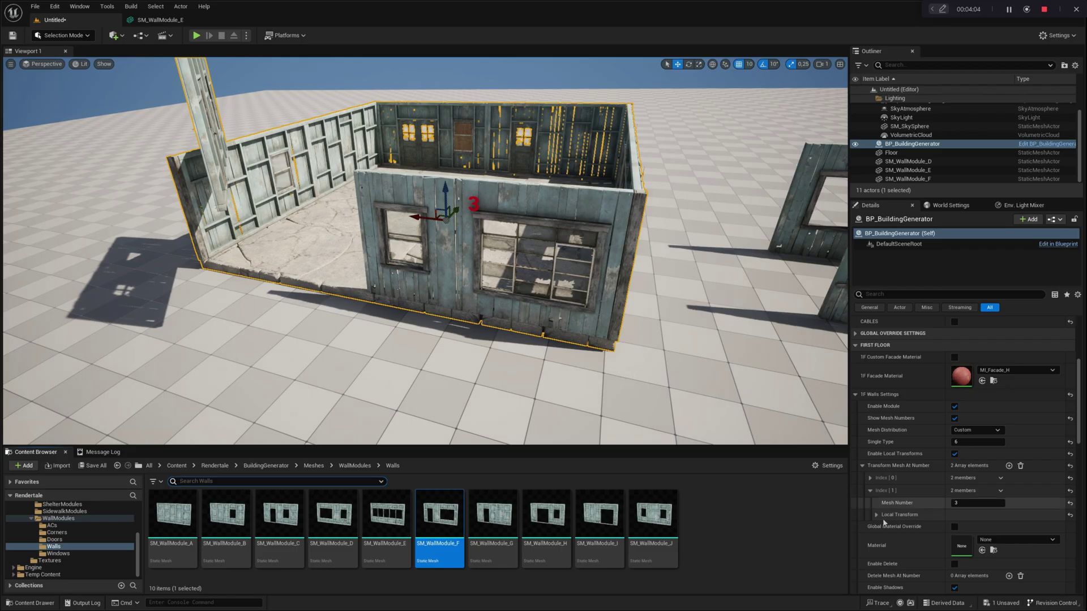
click(877, 514)
click(1046, 539)
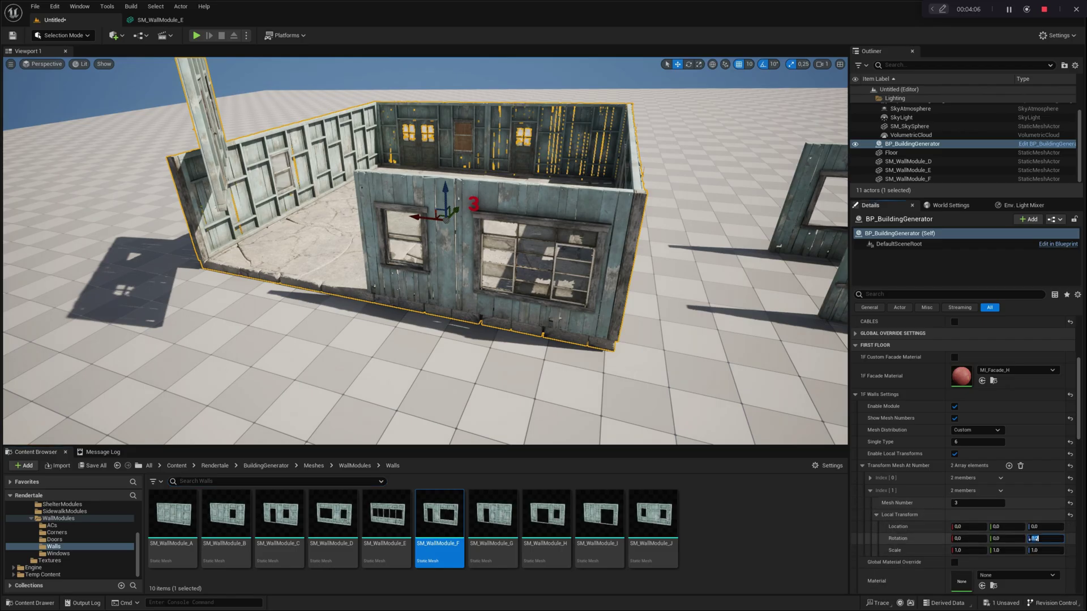
text(45)
key(Return)
text(200)
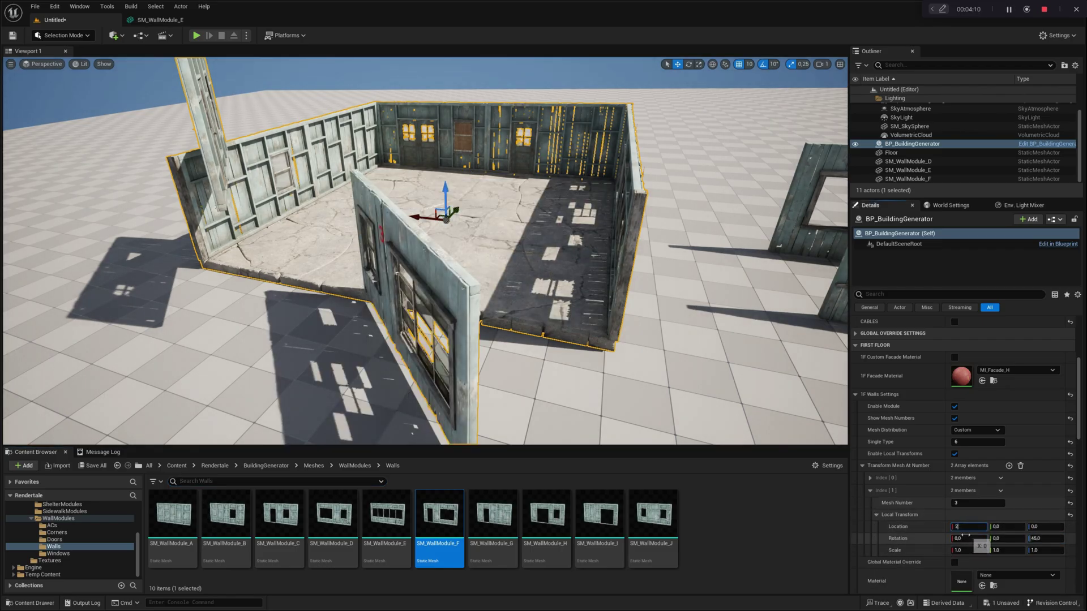
key(Return)
right_drag(388, 267, 456, 286)
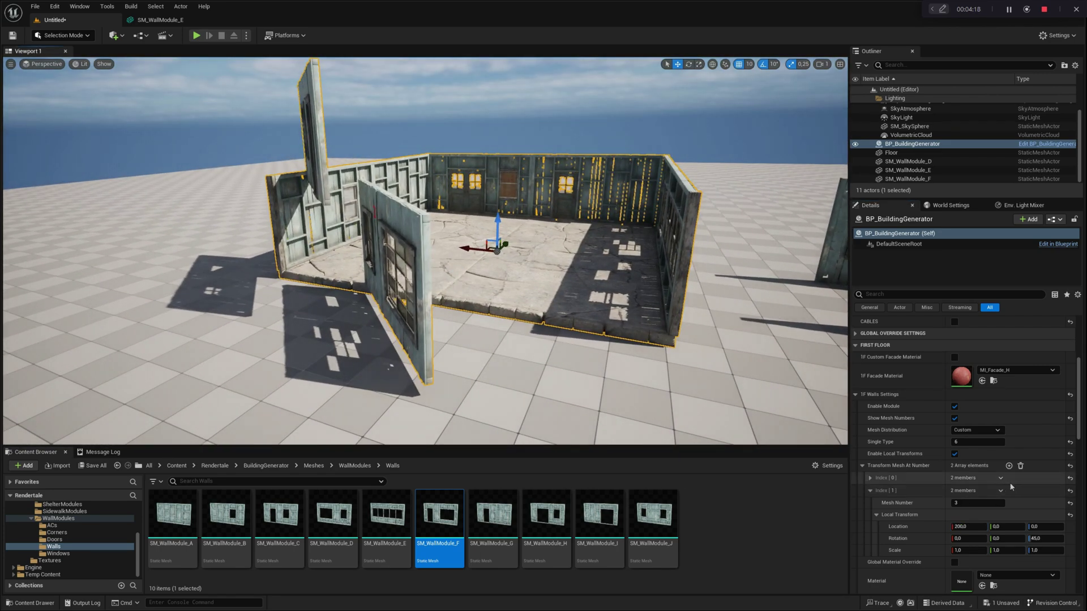
Step: Disable Local Transforms for the first-floor walls and collapse the list of transform entries
click(955, 453)
right_drag(470, 226, 521, 236)
click(863, 466)
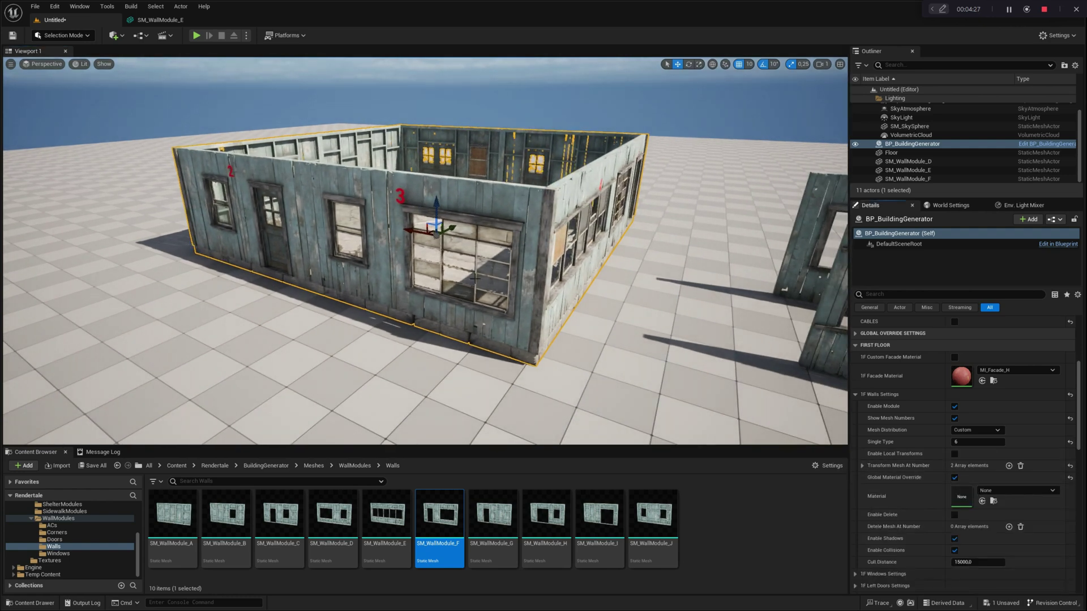
Step: Override the first-floor walls' material with AnimSharingBlue, inspect the building, and reset Global Material Override
right_drag(475, 279, 494, 279)
click(1017, 491)
click(1000, 433)
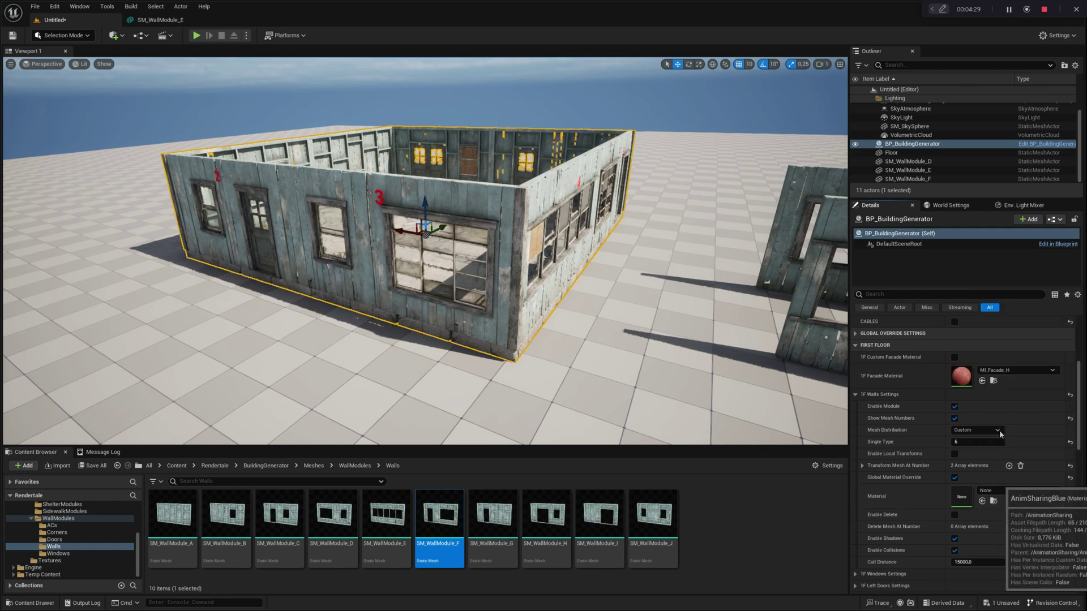
right_drag(406, 302, 406, 278)
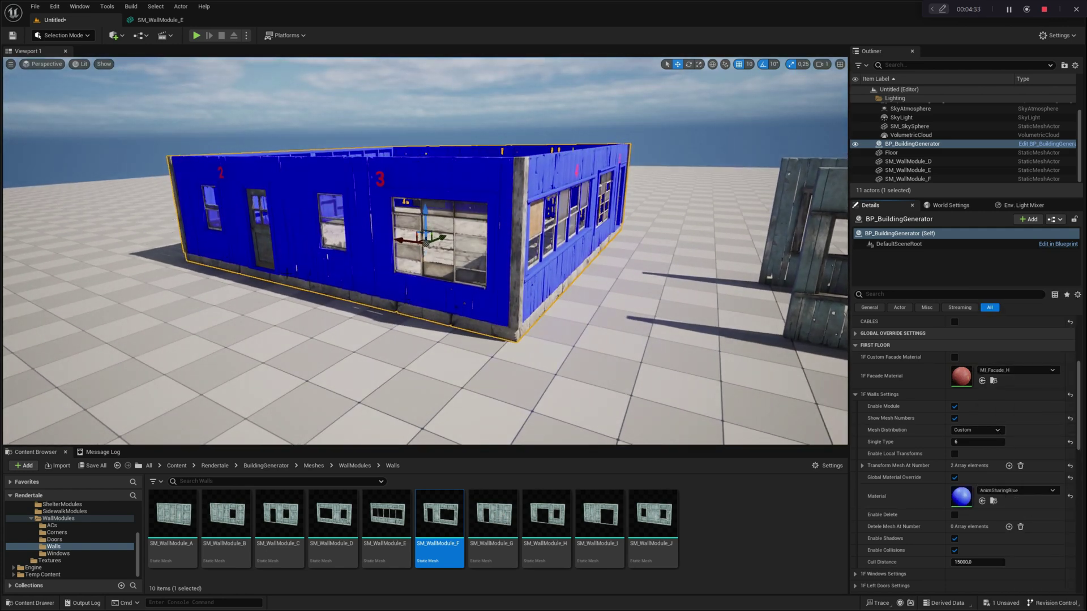
alt+drag(525, 255, 522, 262)
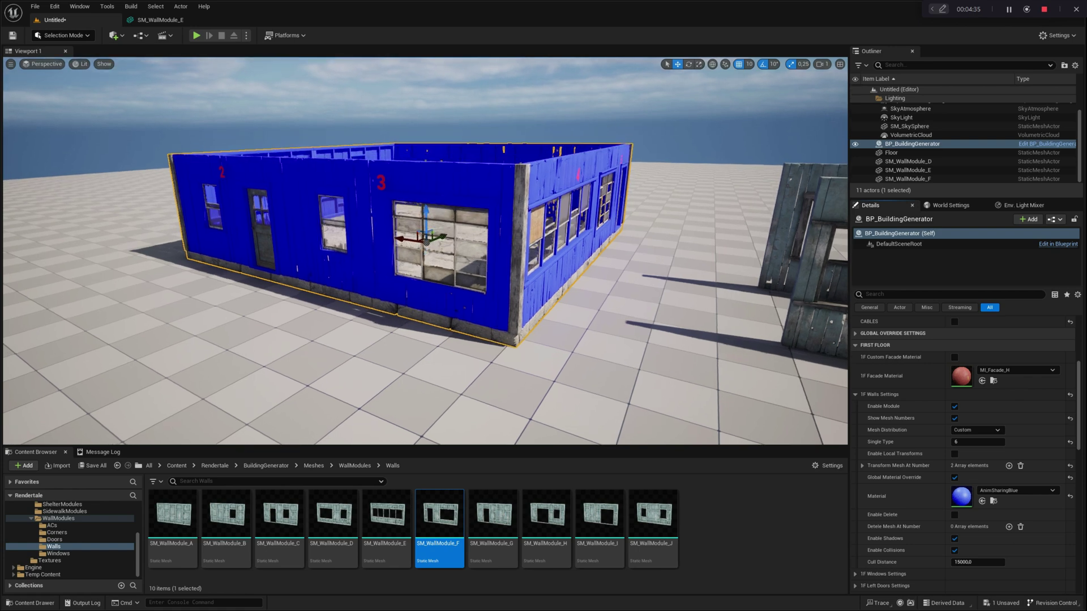
click(1070, 479)
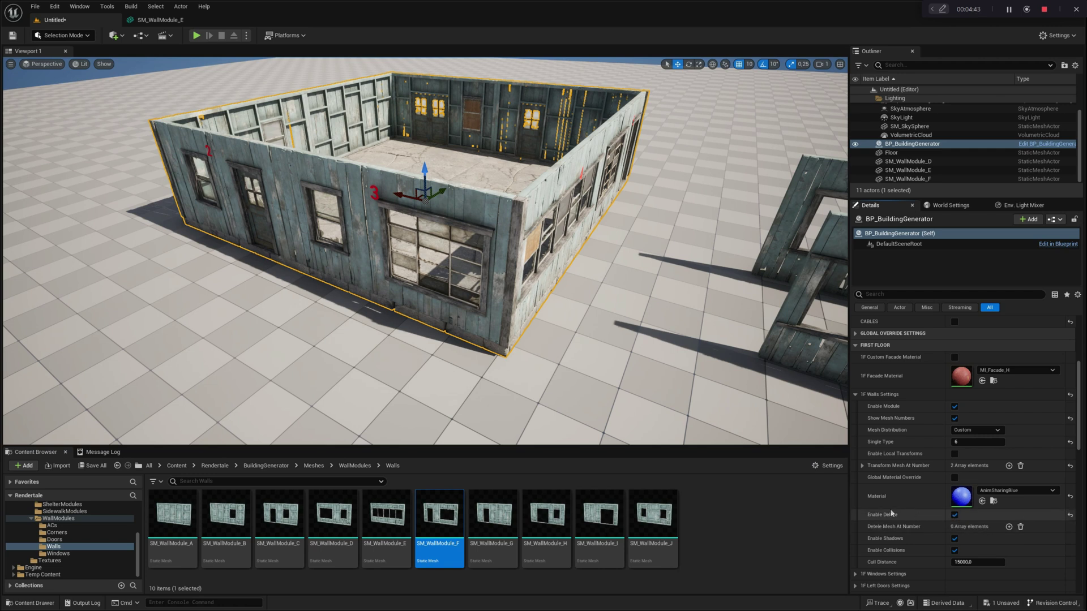
Step: Enable Delete for the first-floor walls and add mesh numbers 3 and 4 to Delete Mesh At Number
key(ctrl+space)
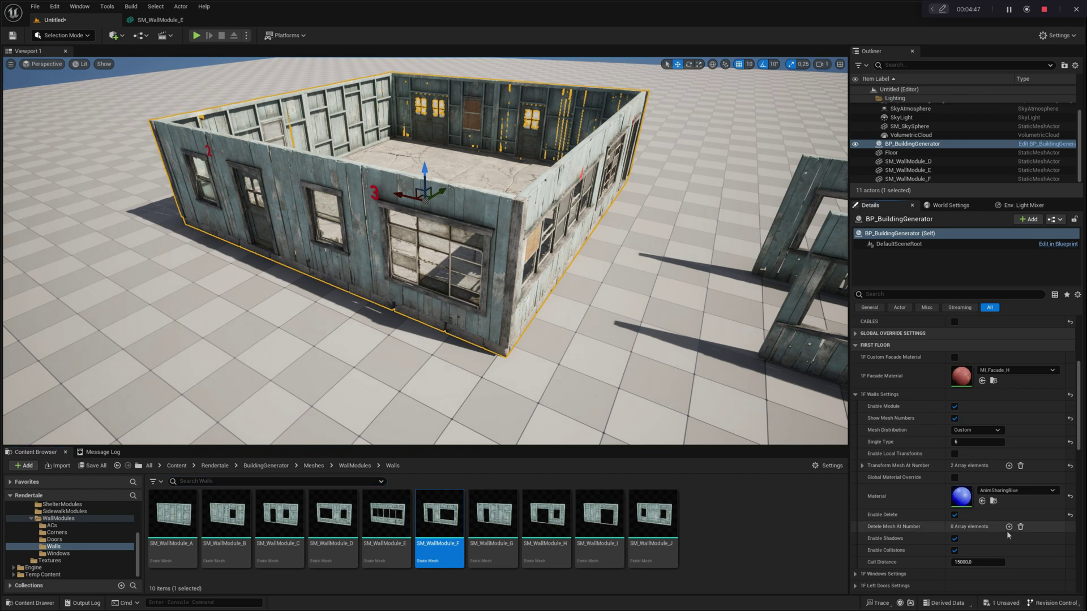
click(1008, 528)
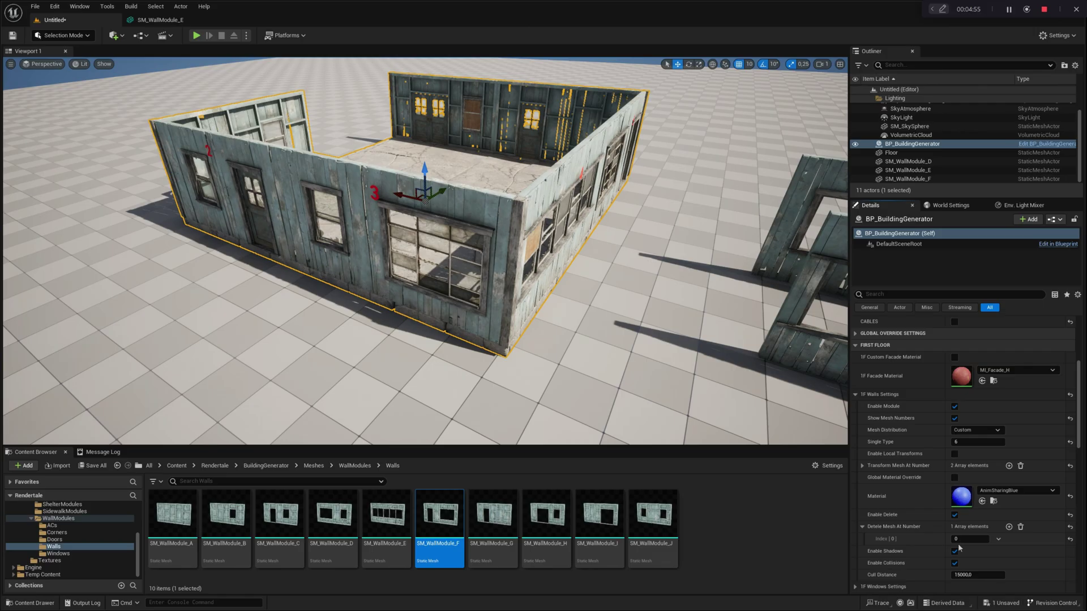
key(Return)
right_drag(424, 205, 368, 187)
click(1009, 527)
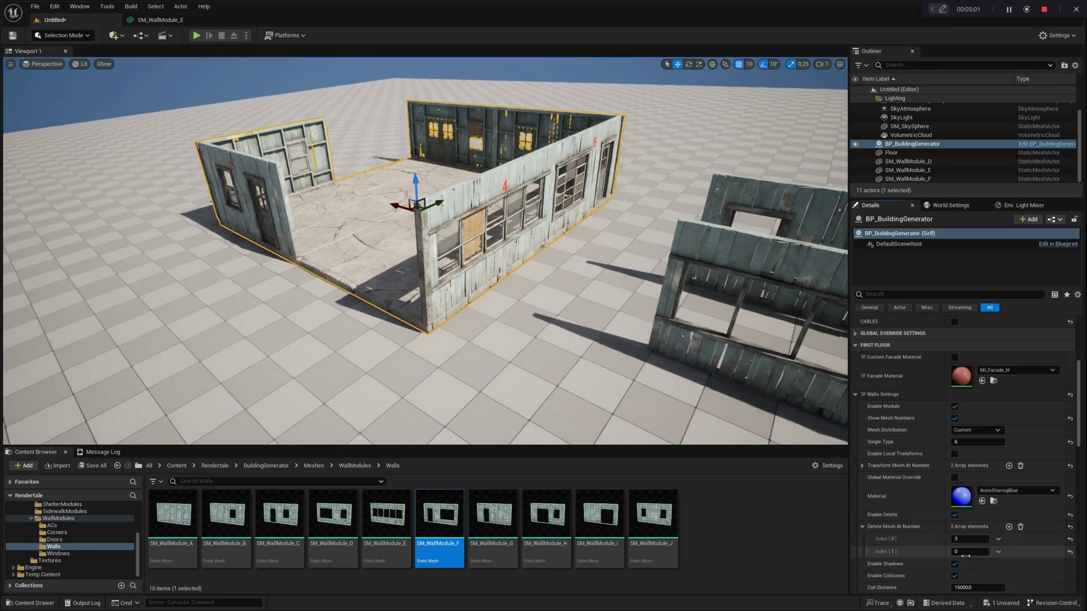
click(971, 551)
text(4)
key(Return)
right_drag(544, 217, 566, 227)
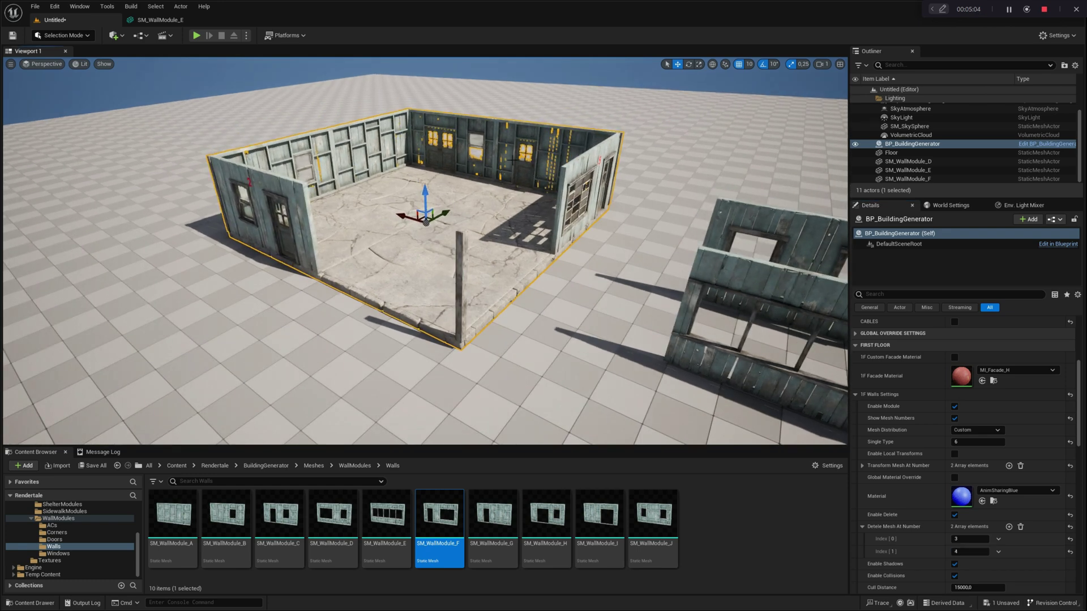
right_drag(366, 160, 546, 219)
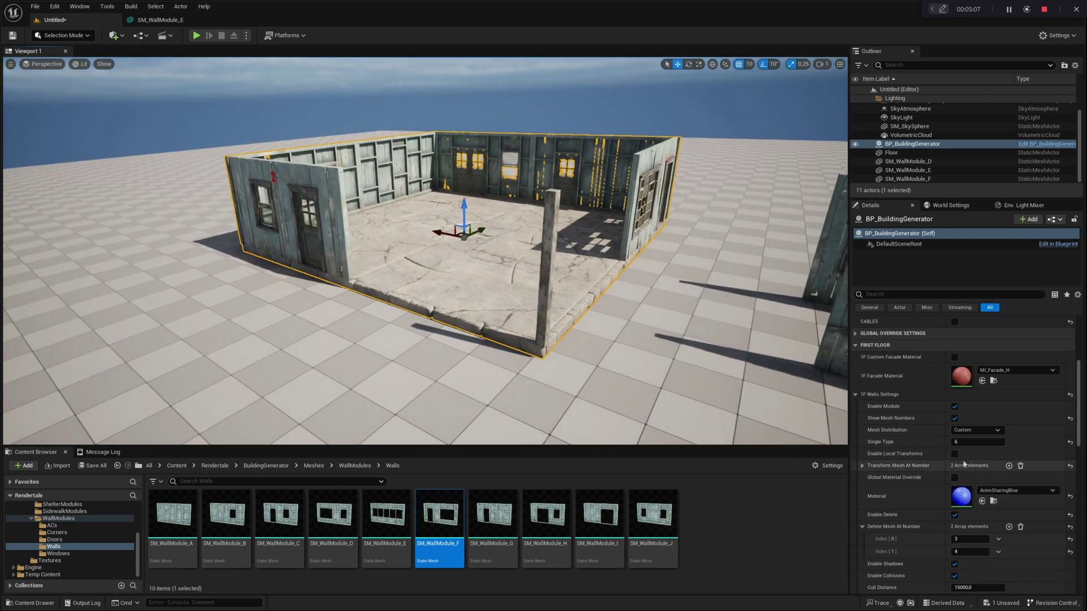
Step: Reset Enable Delete to bring back the removed walls, and turn off shadows for the first-floor walls
click(862, 527)
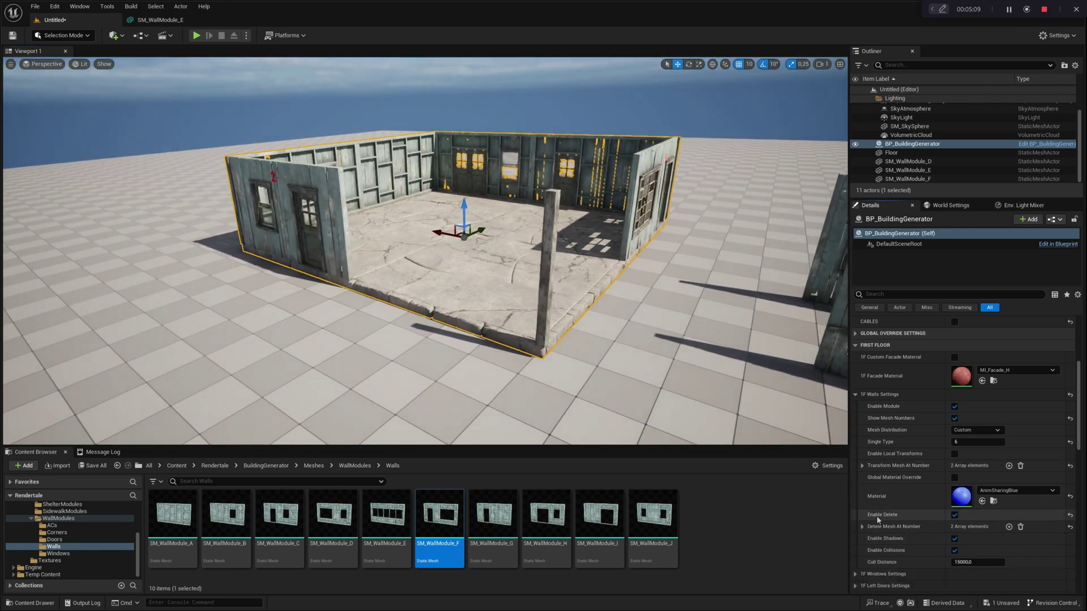
click(1071, 515)
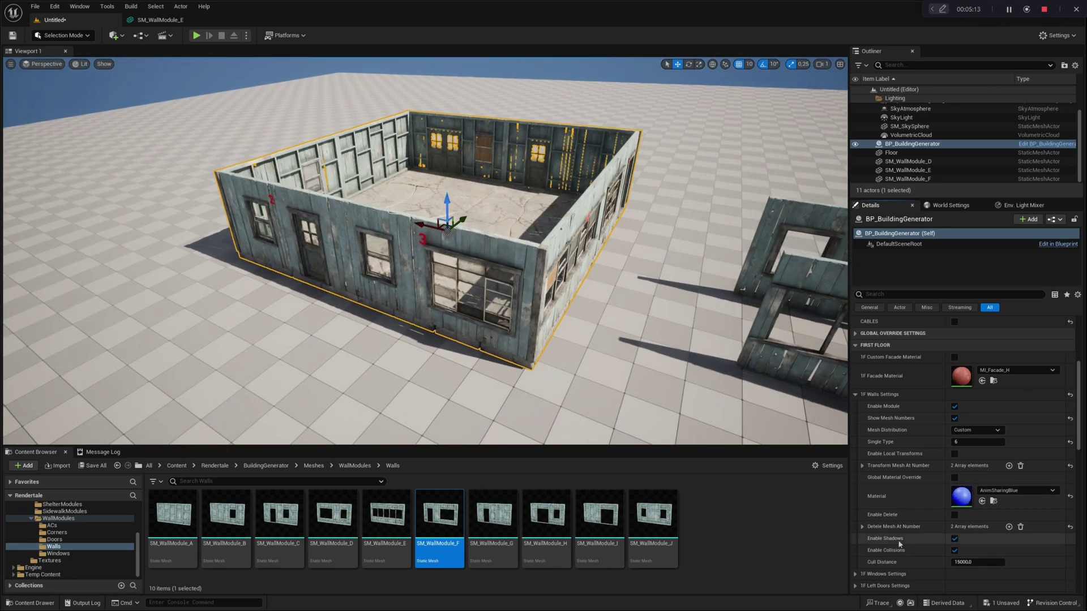
click(955, 539)
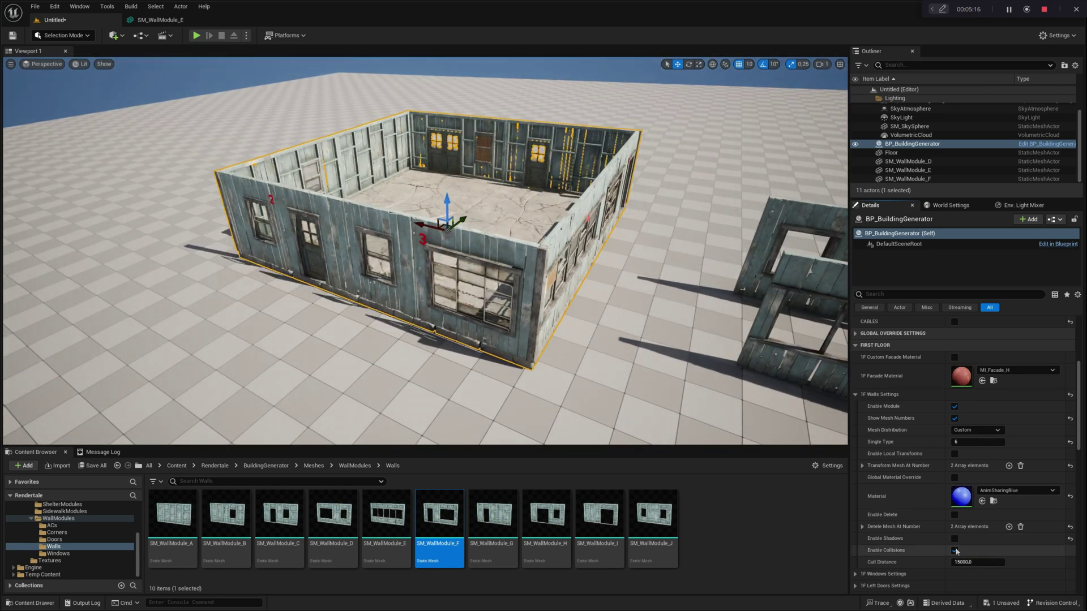
Step: Turn off collisions for the first-floor walls and toggle them to compare the building in the collision view
click(954, 551)
right_drag(458, 264, 387, 282)
key(d)
key(a)
alt+drag(387, 282, 478, 216)
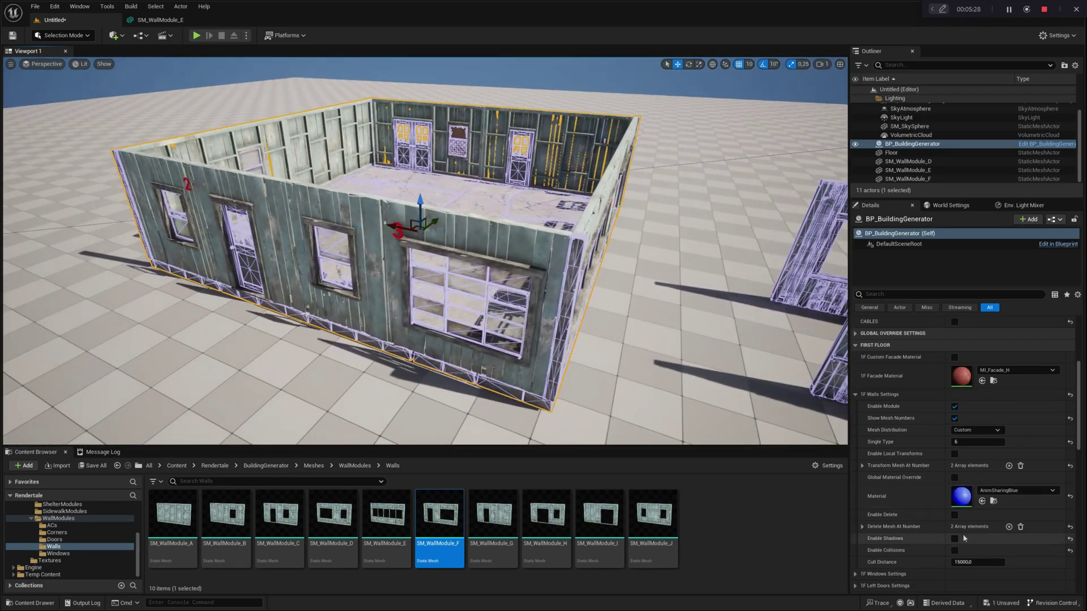
click(955, 550)
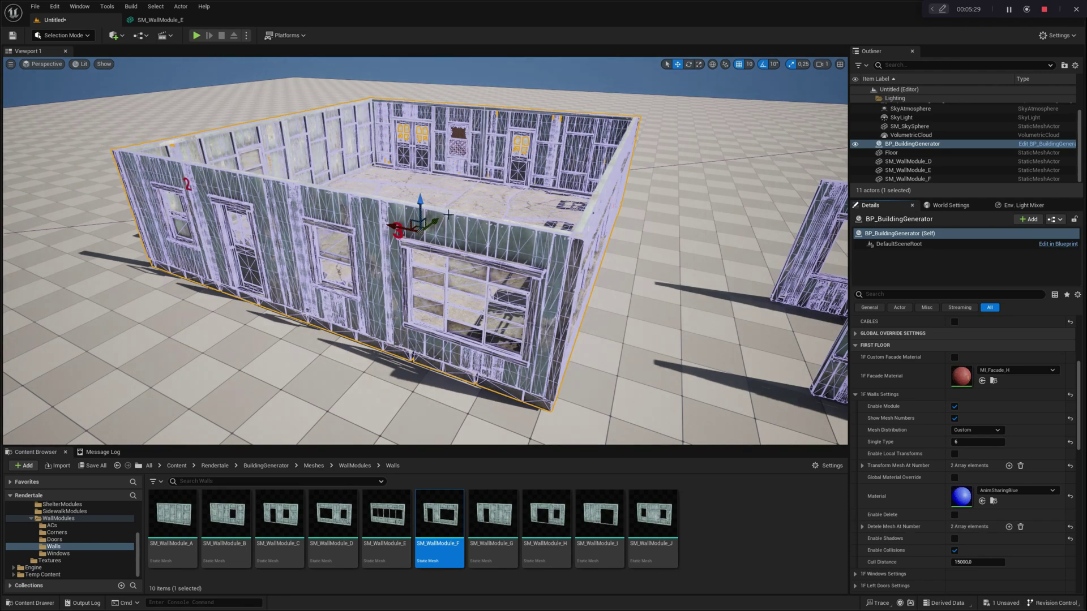
click(955, 550)
key(s)
right_drag(350, 273, 349, 273)
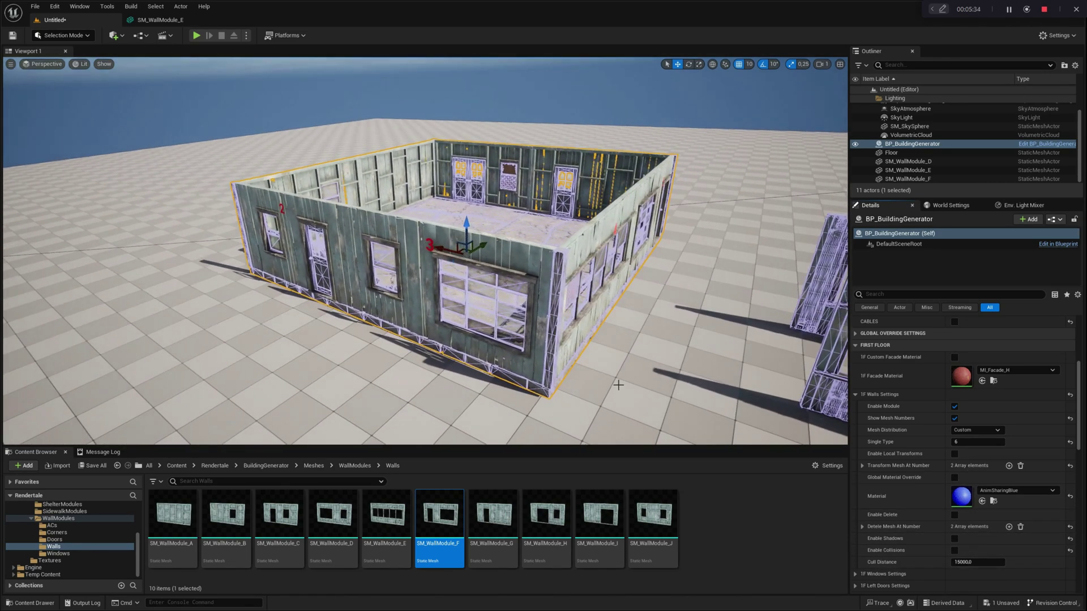
Step: Hide the collision display and inspect the building's front corner from above
key(ctrl)
key(ctrl)
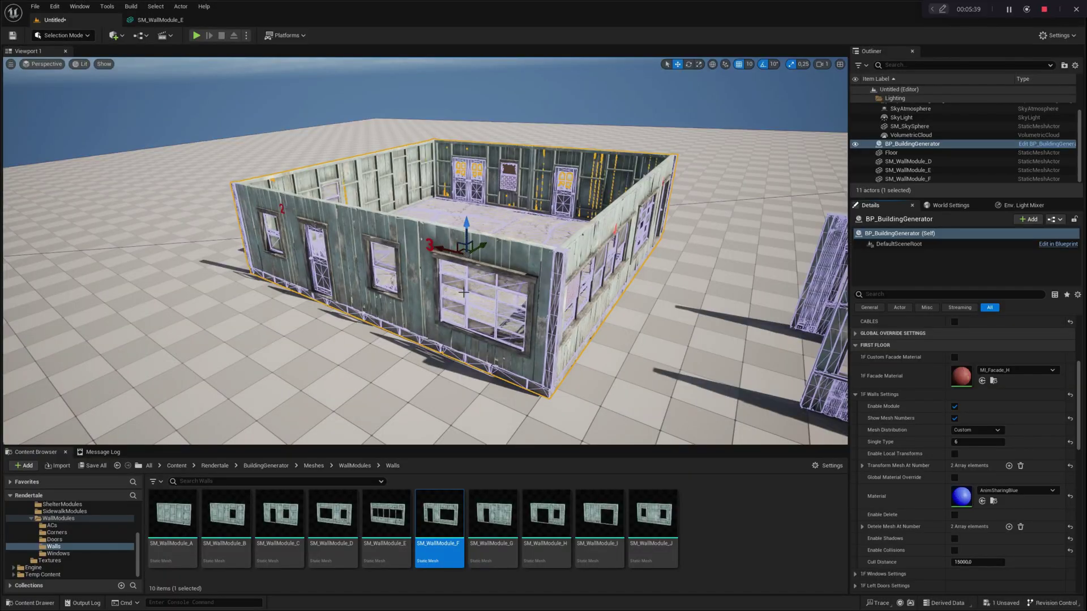
key(s)
right_drag(464, 293, 454, 287)
key(alt+c)
key(w)
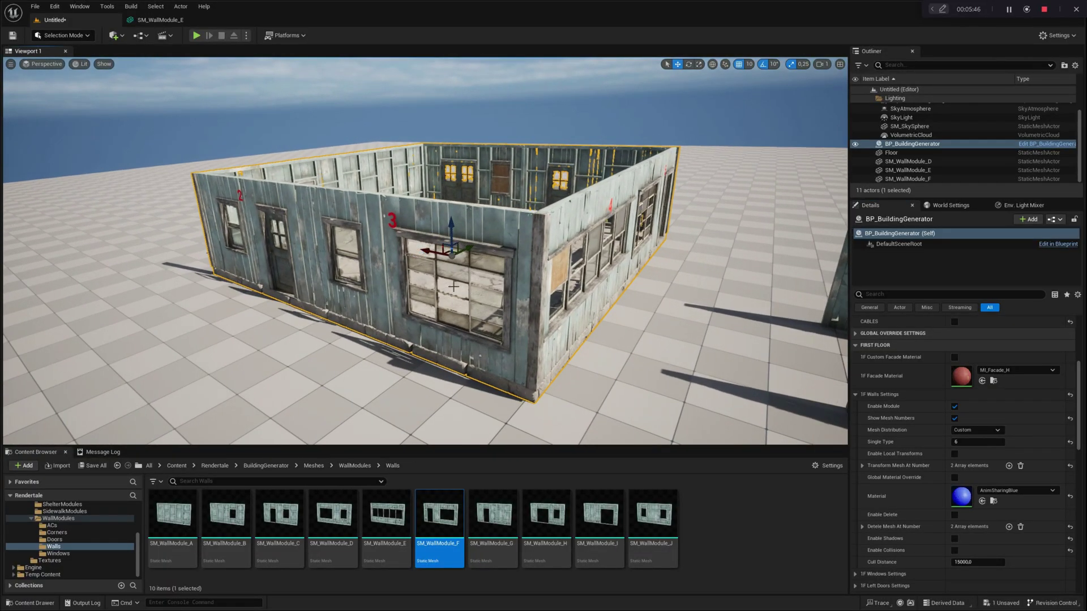
alt+drag(480, 330, 495, 258)
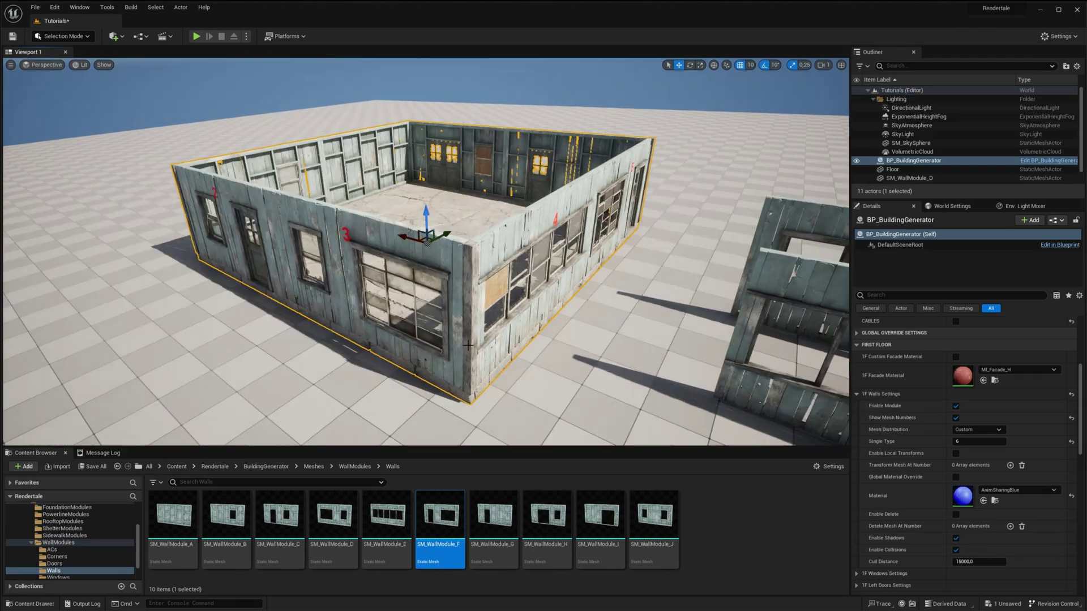
Step: Set the first-floor windows' mesh distribution to Single with Single Type 1
alt+drag(468, 342, 374, 344)
right_drag(373, 343, 397, 343)
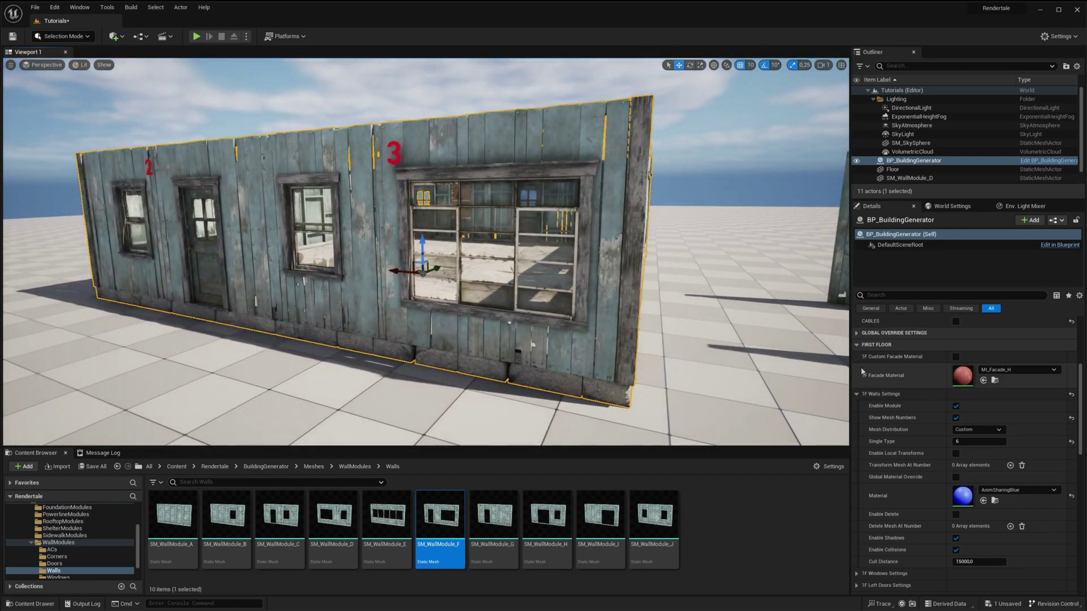
click(857, 395)
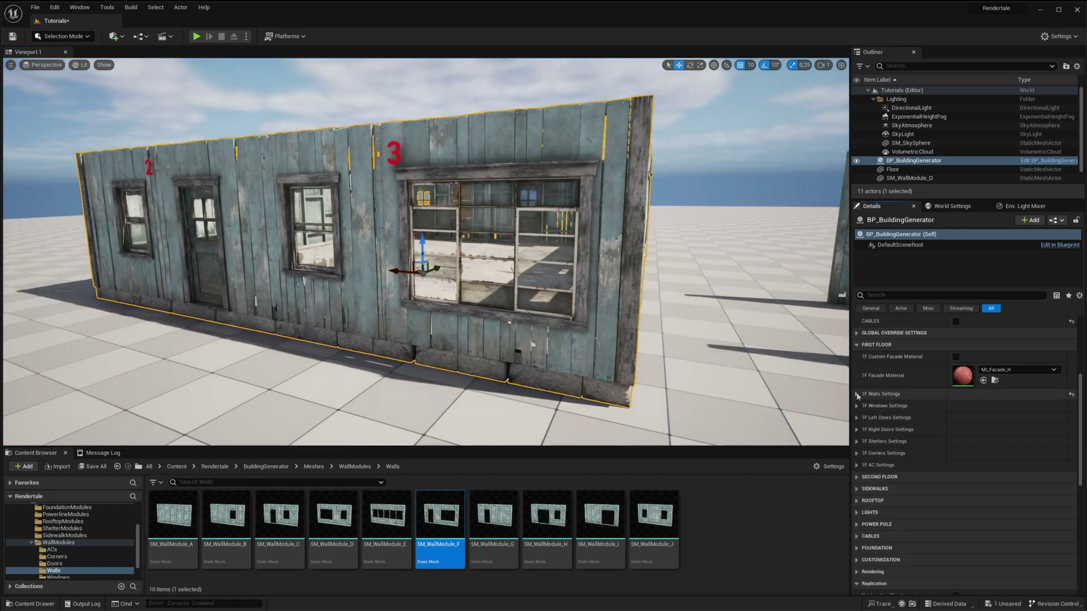
click(857, 406)
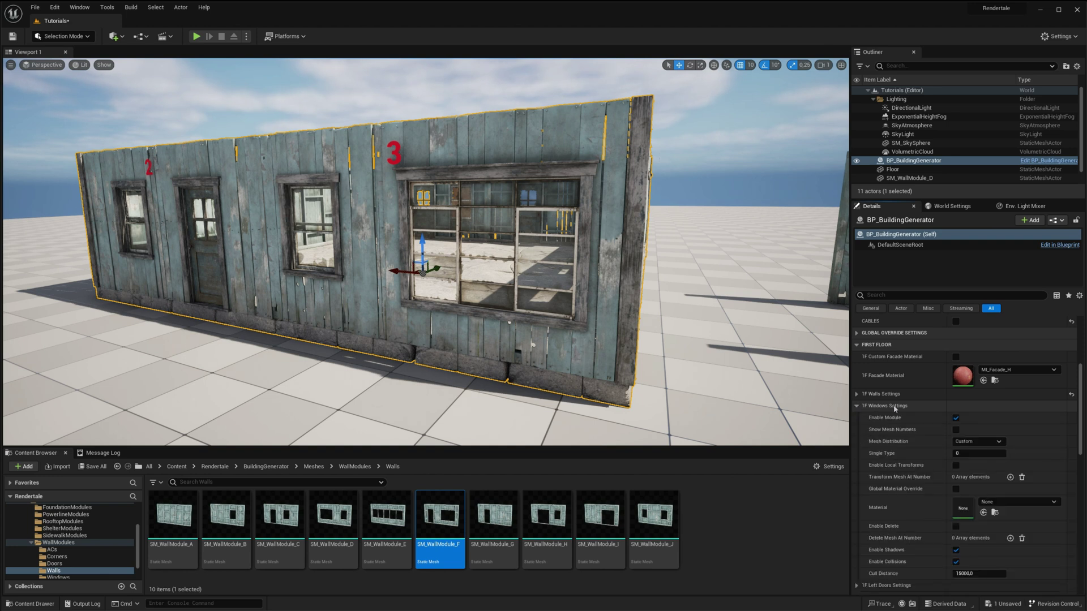
scroll(895, 409, down, 2)
click(977, 413)
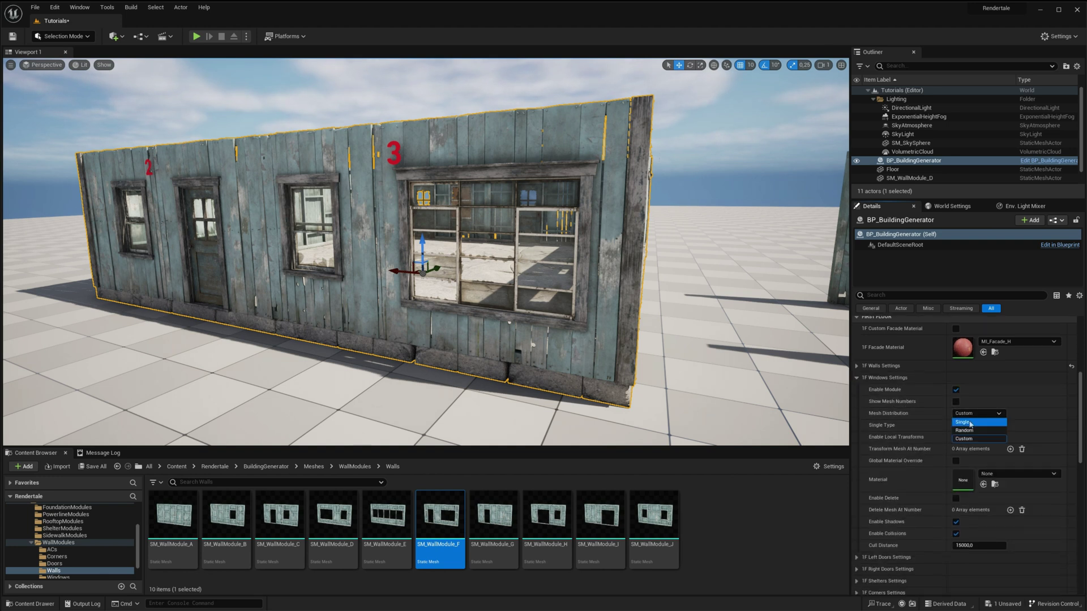
click(971, 423)
click(968, 427)
text(1)
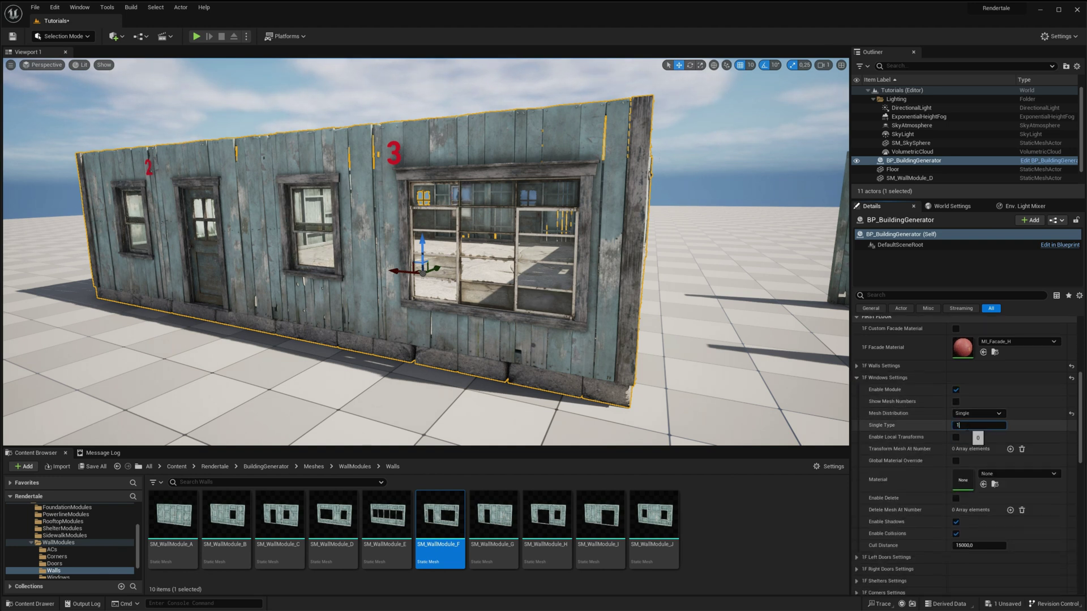
key(Return)
Step: Try Single Type 2 for the first-floor windows, set it to 3, and inspect the front wall
text(2)
key(Return)
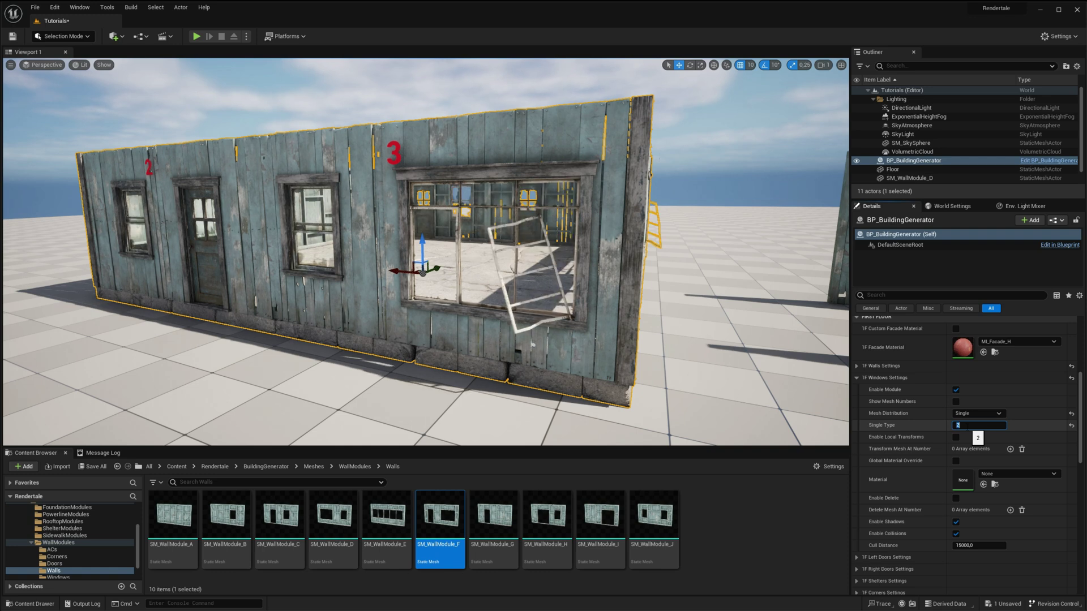
text(3)
key(Return)
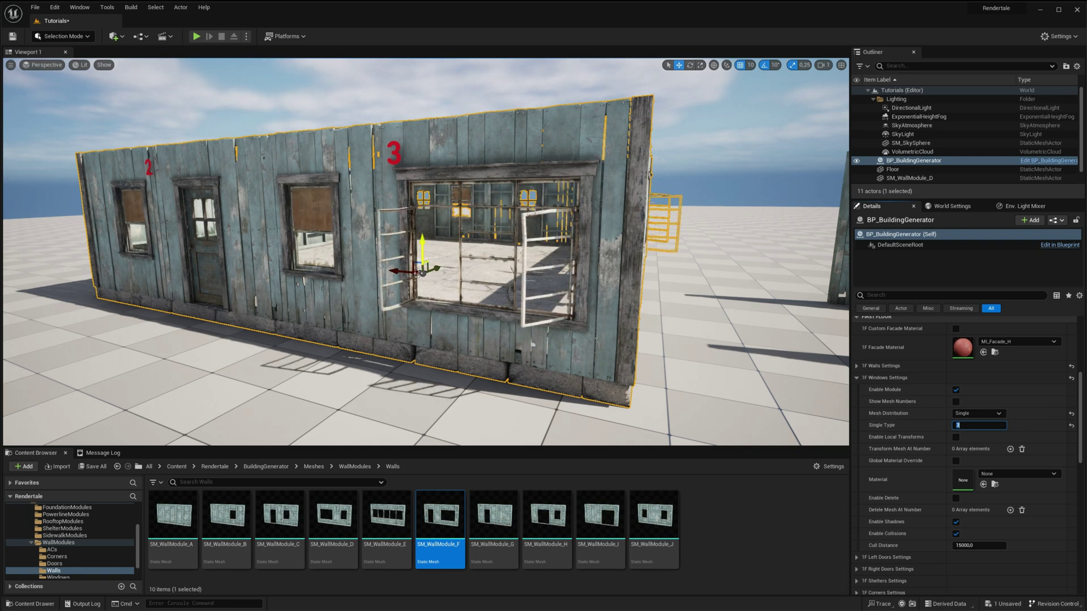
mouse_move(353, 191)
right_down()
mouse_move(300, 193)
mouse_move(352, 190)
mouse_move(365, 202)
right_up()
key(a)
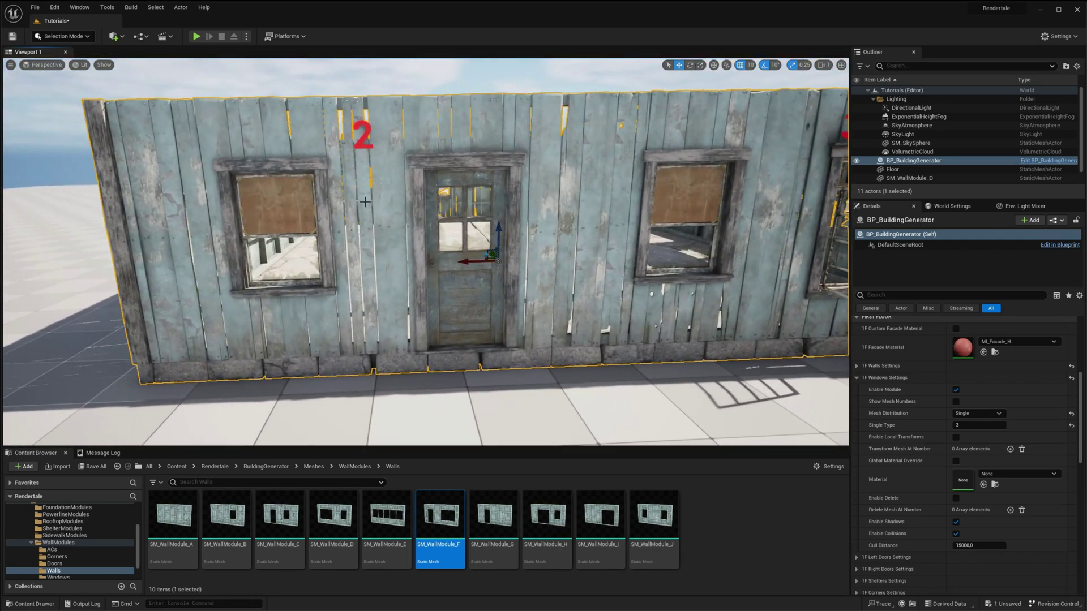
Step: Show mesh numbers and enable local transforms for the first-floor right doors, and add a transform entry for mesh number 0
click(857, 378)
click(856, 402)
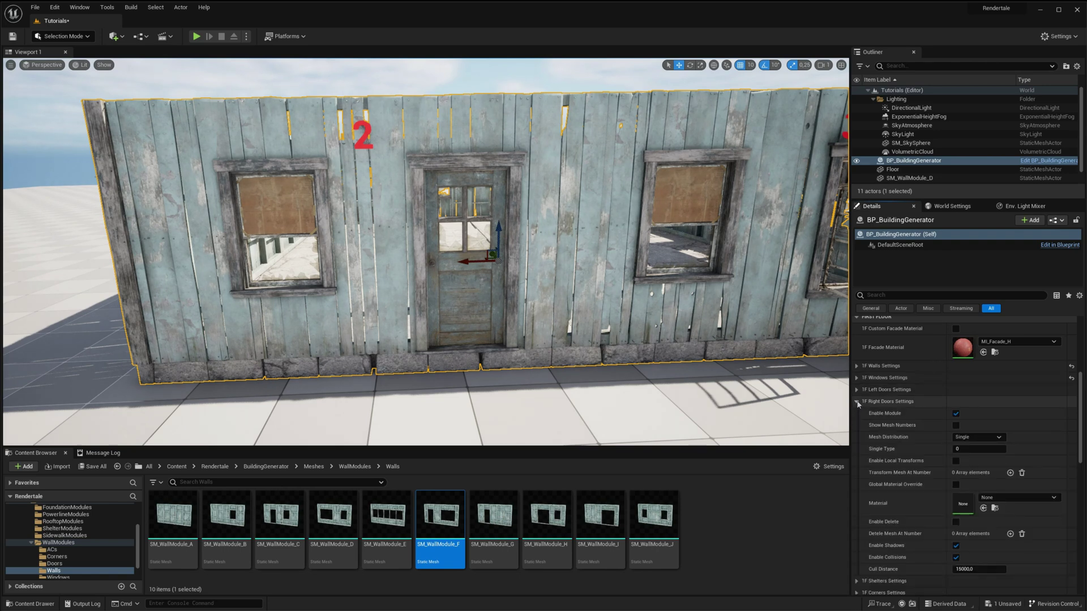
click(956, 426)
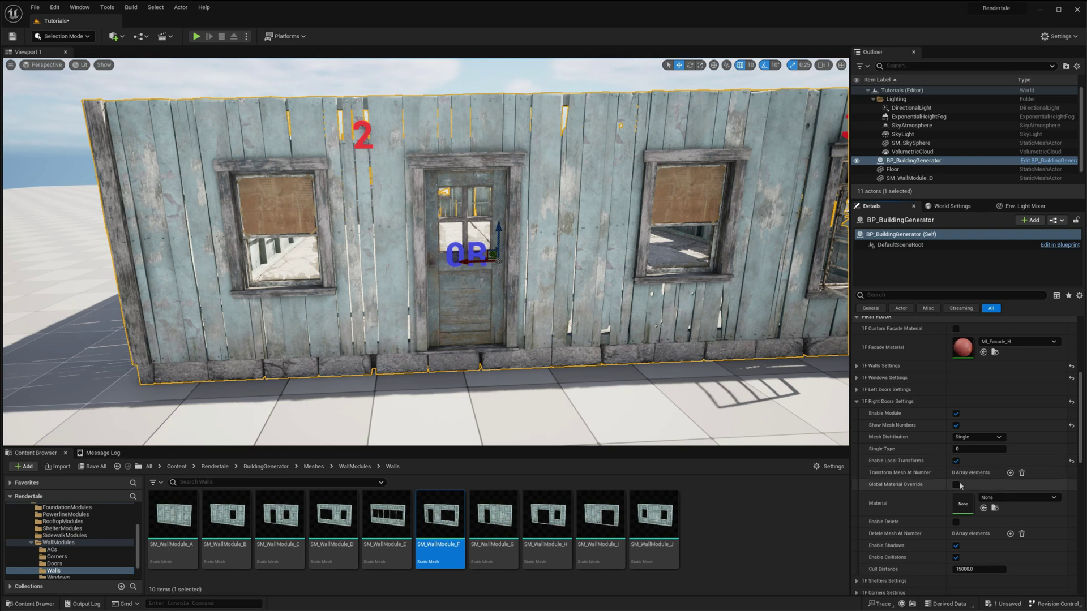
click(1010, 473)
click(871, 485)
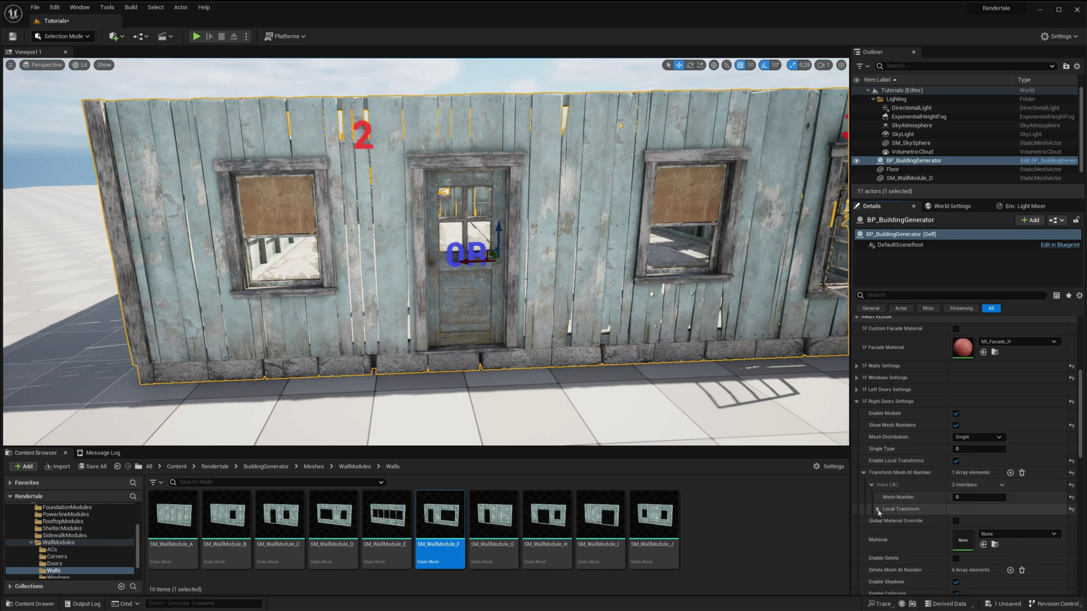
click(878, 509)
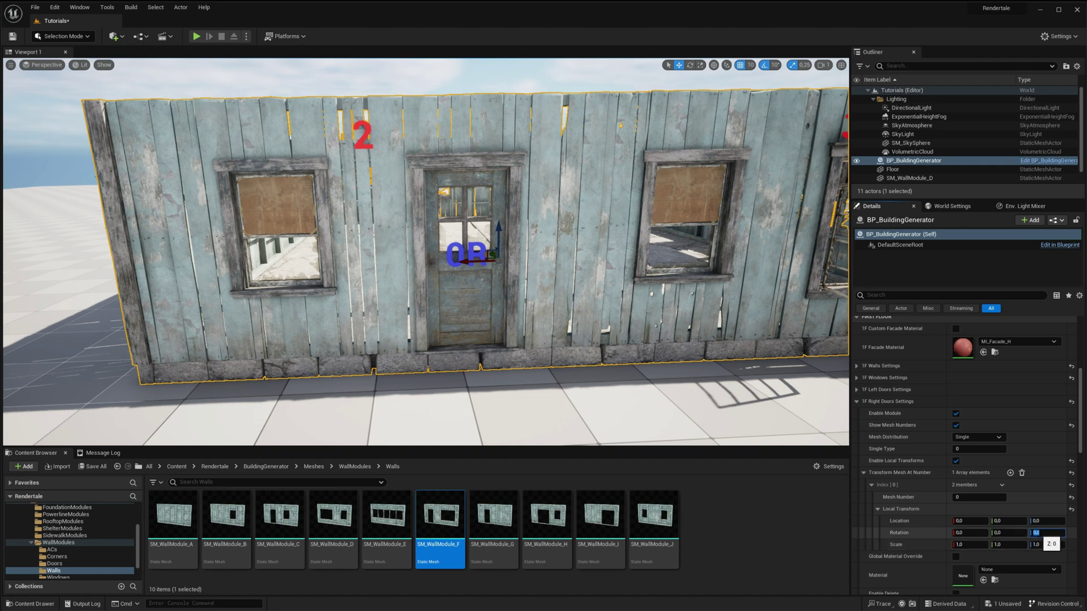
Step: Rotate right door 0 about Z, trying -90, 90 and 45 before setting 70 degrees, and inspect the building
key(Return)
text(9)
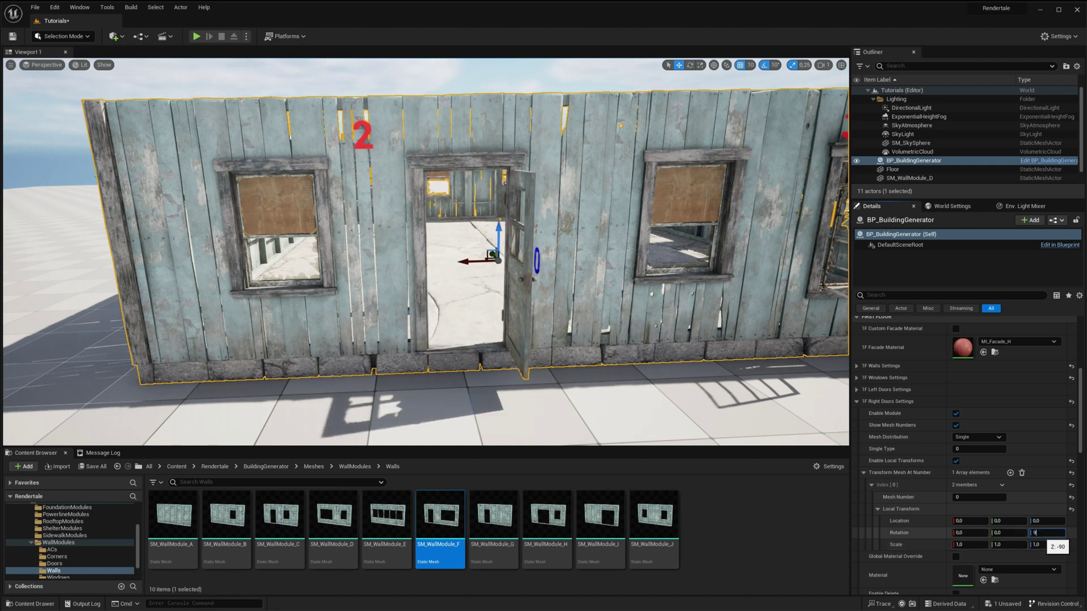
text(0)
key(Return)
text(45)
key(Return)
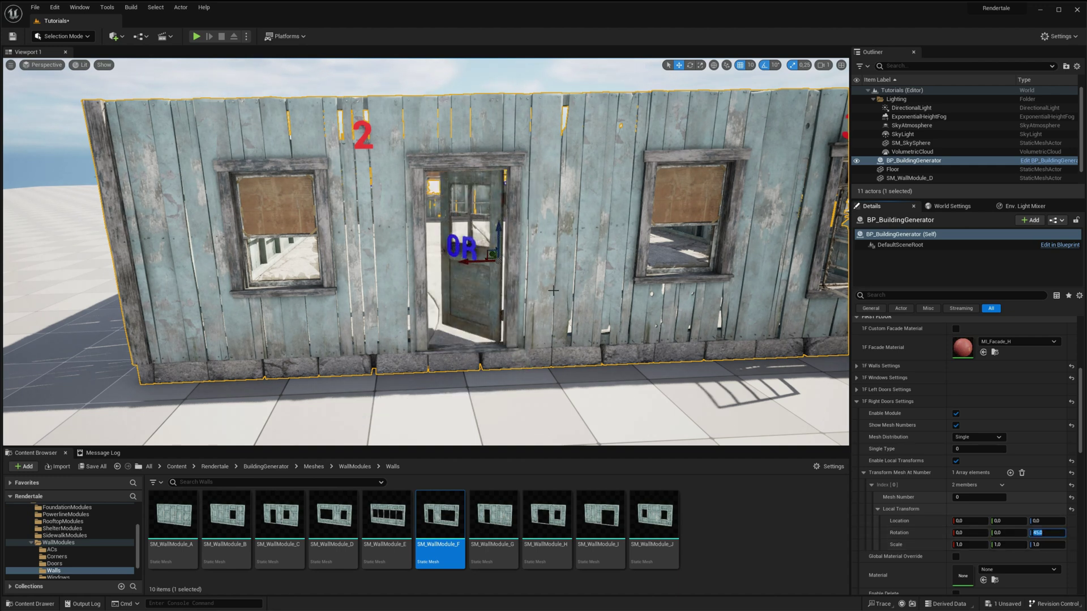
key(Return)
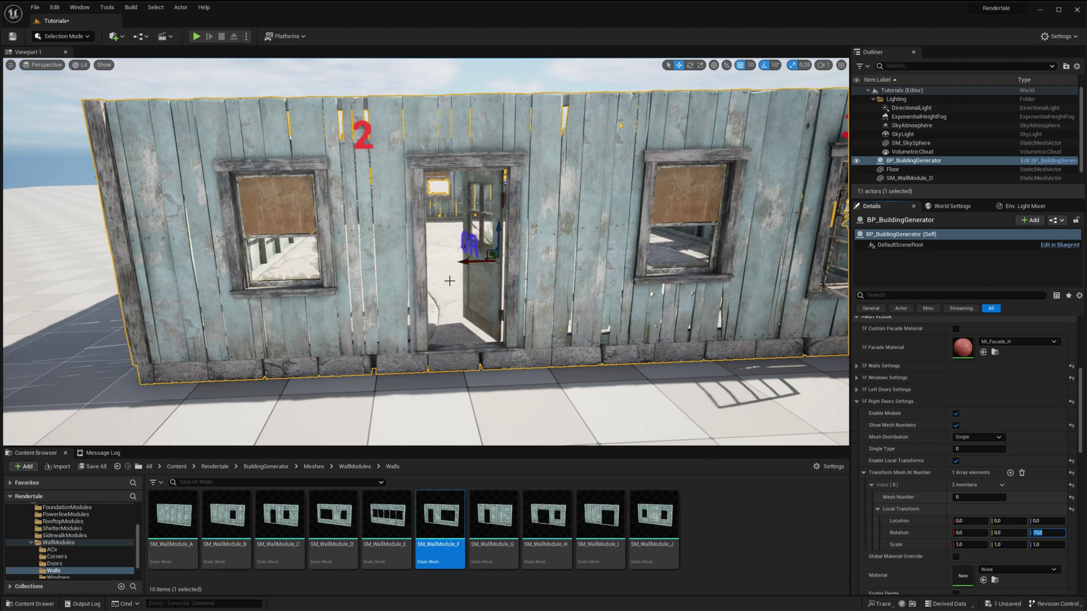
alt+drag(451, 278, 441, 284)
right_drag(441, 284, 419, 258)
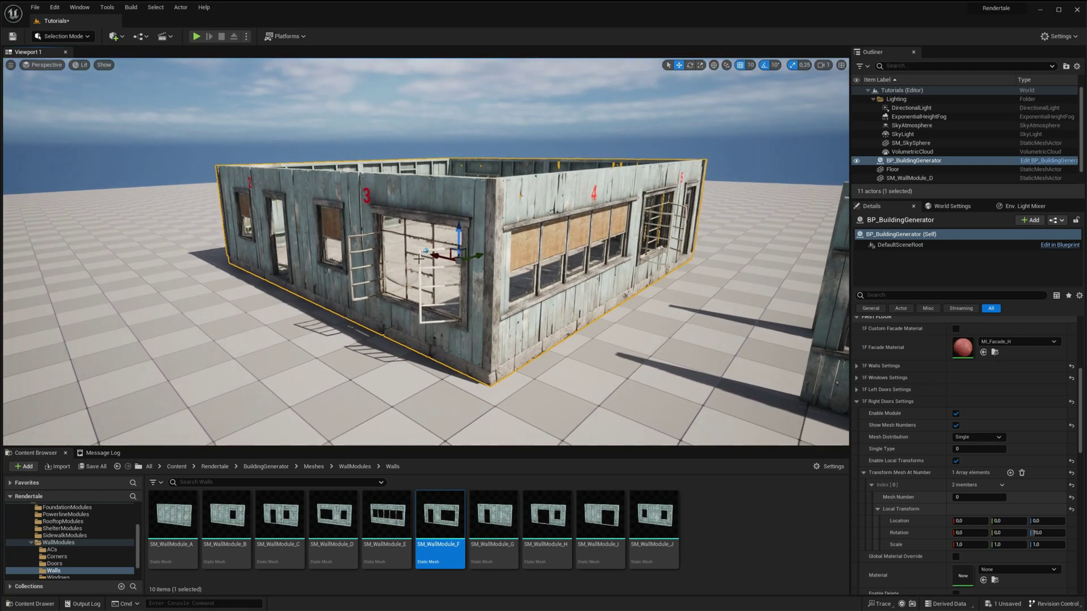
Step: Set the first-floor walls' mesh distribution to Single with Single Type 0
click(858, 402)
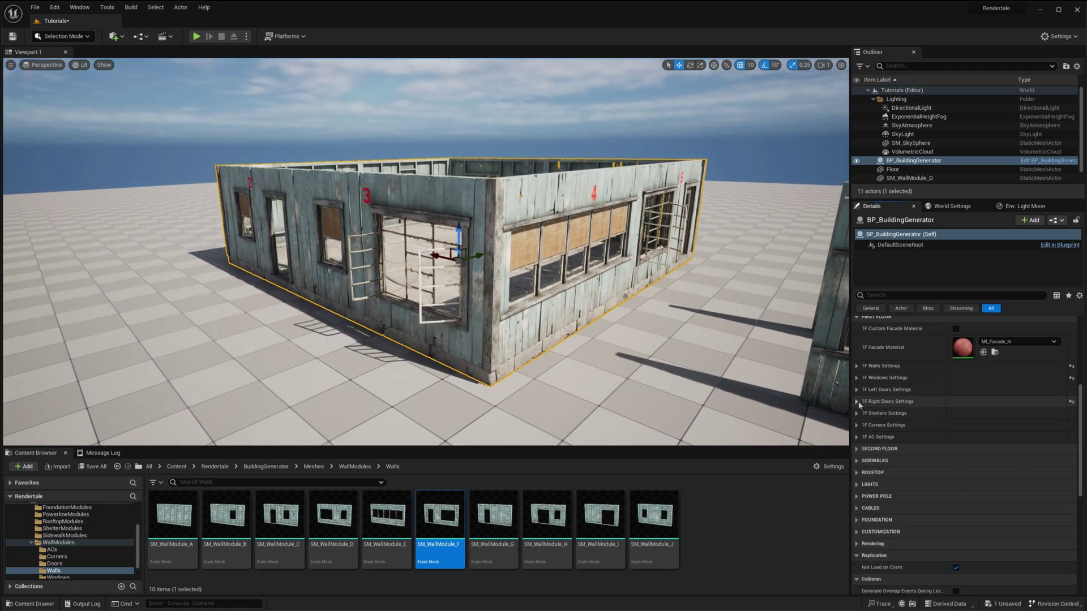
scroll(860, 430, up, 3)
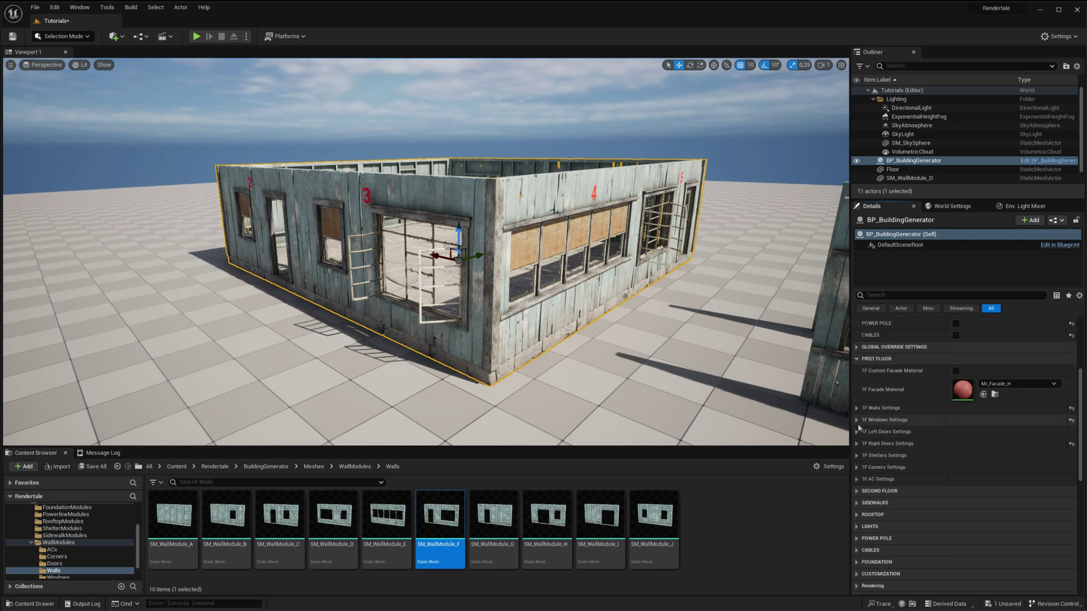
click(857, 408)
click(969, 444)
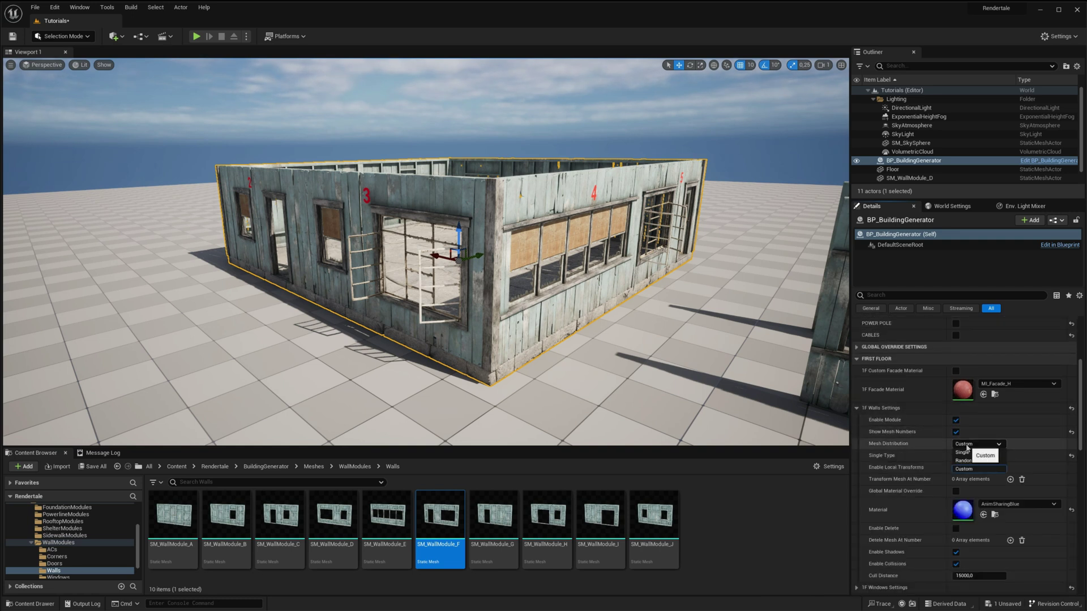
click(965, 453)
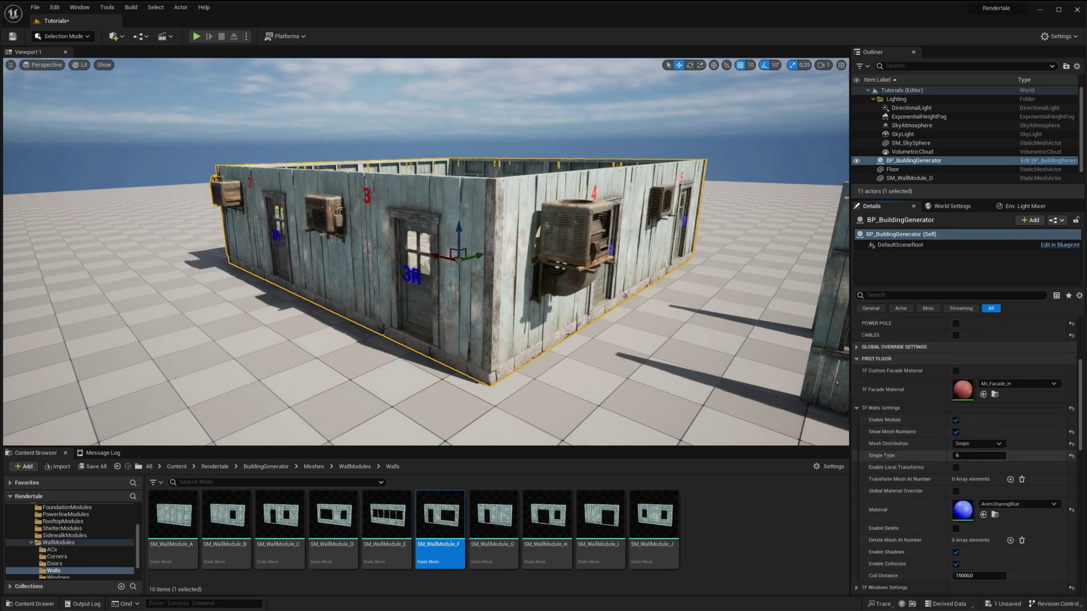
click(970, 456)
text(0)
key(Return)
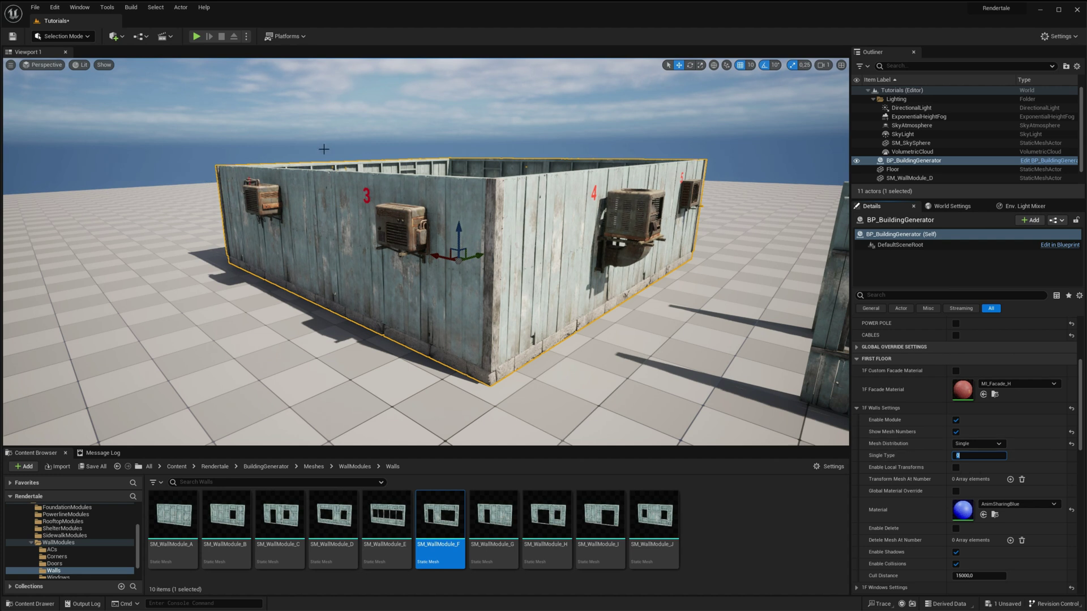
Step: Show mesh numbers for the first-floor AC units and set their mesh distribution to Single, trying Single Types 1 and 2
scroll(872, 569, down, 3)
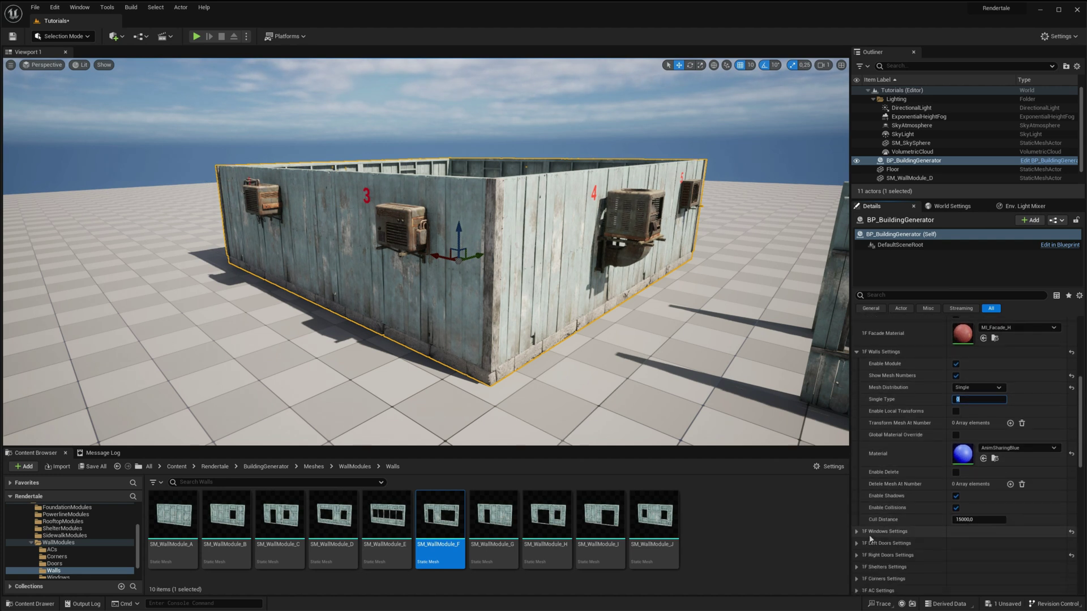
scroll(887, 563, down, 3)
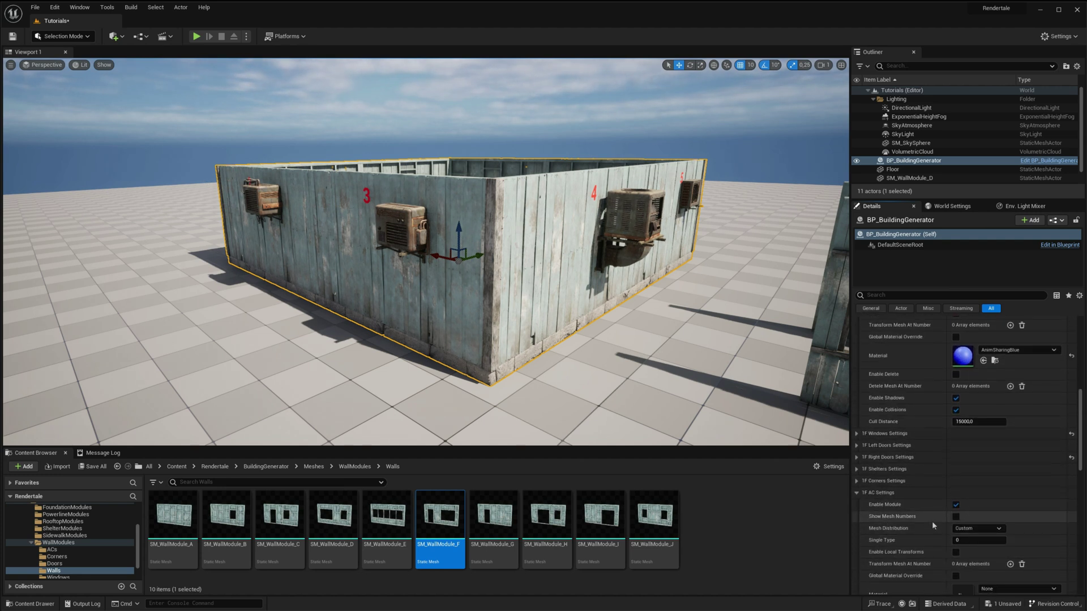
click(955, 516)
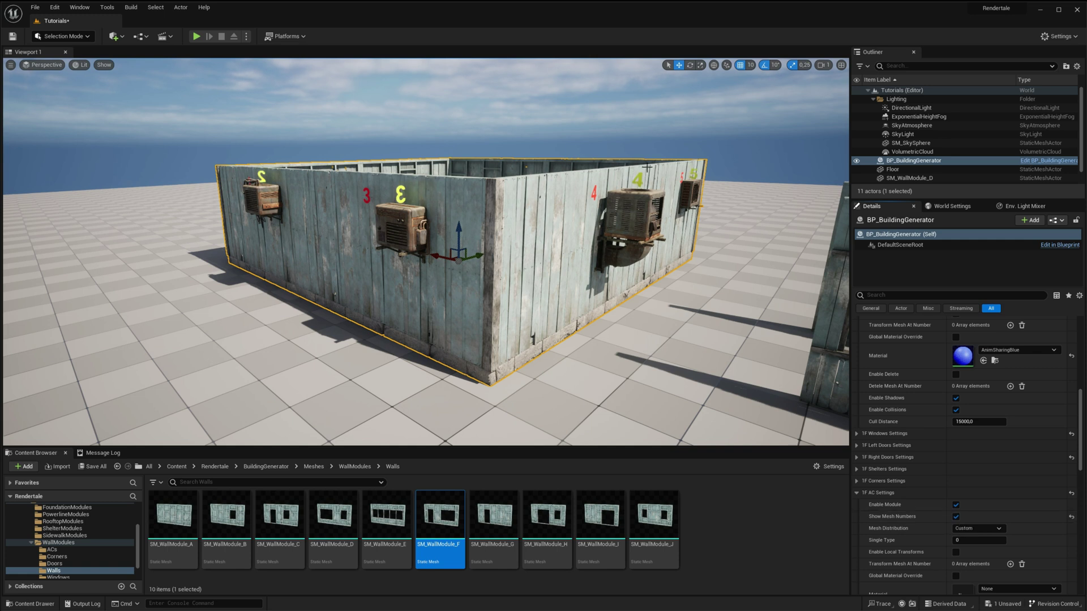
scroll(997, 488, down, 3)
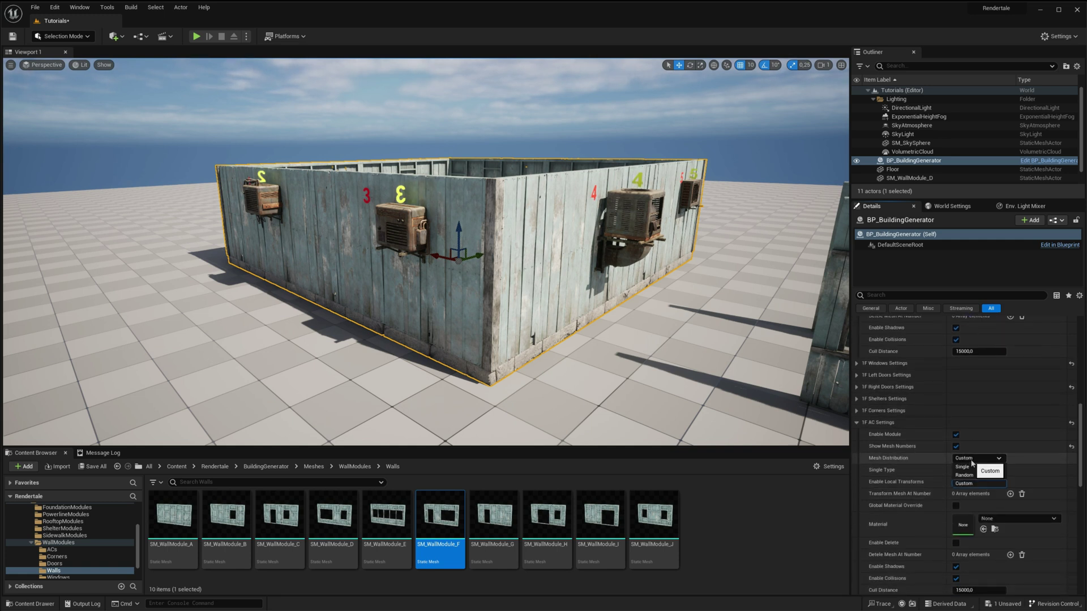
click(969, 466)
click(968, 470)
text(1)
key(Return)
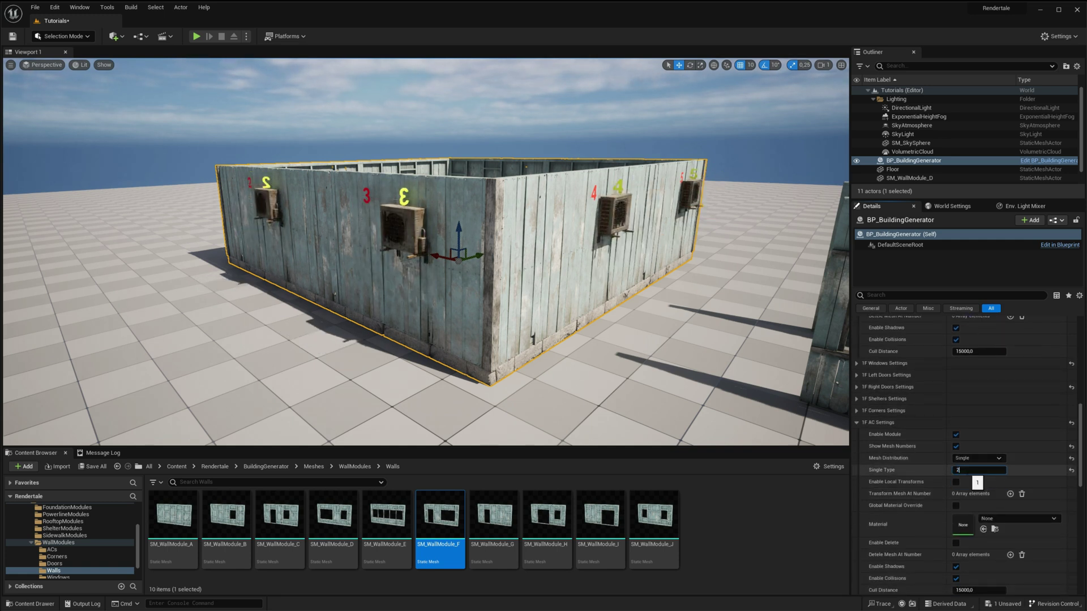
Step: Set the first-floor AC units' mesh distribution to Random and nudge the building to reshuffle them
click(978, 458)
click(971, 479)
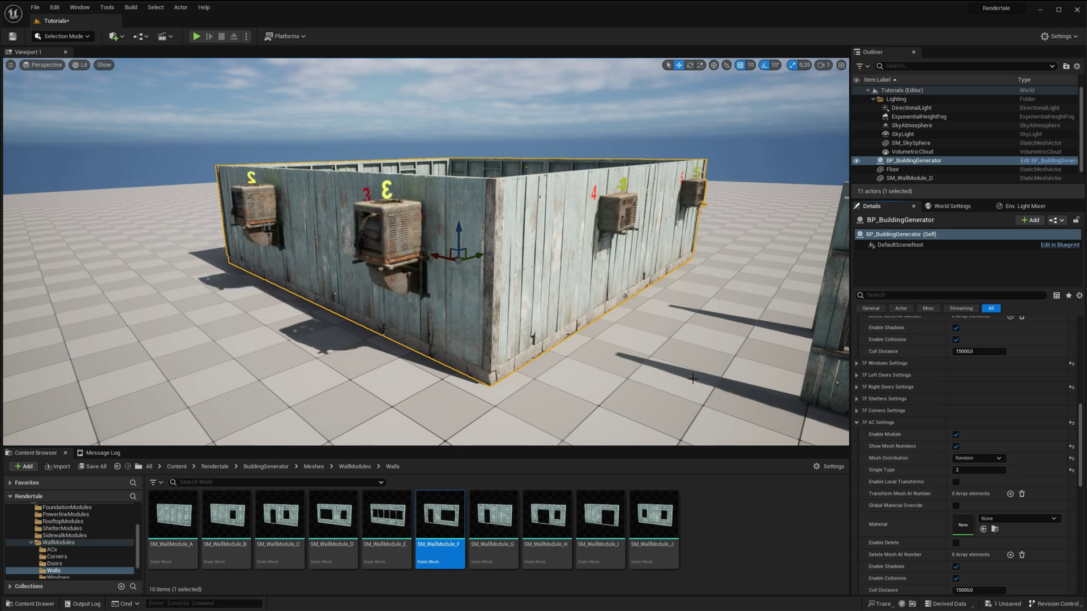
drag(471, 258, 471, 259)
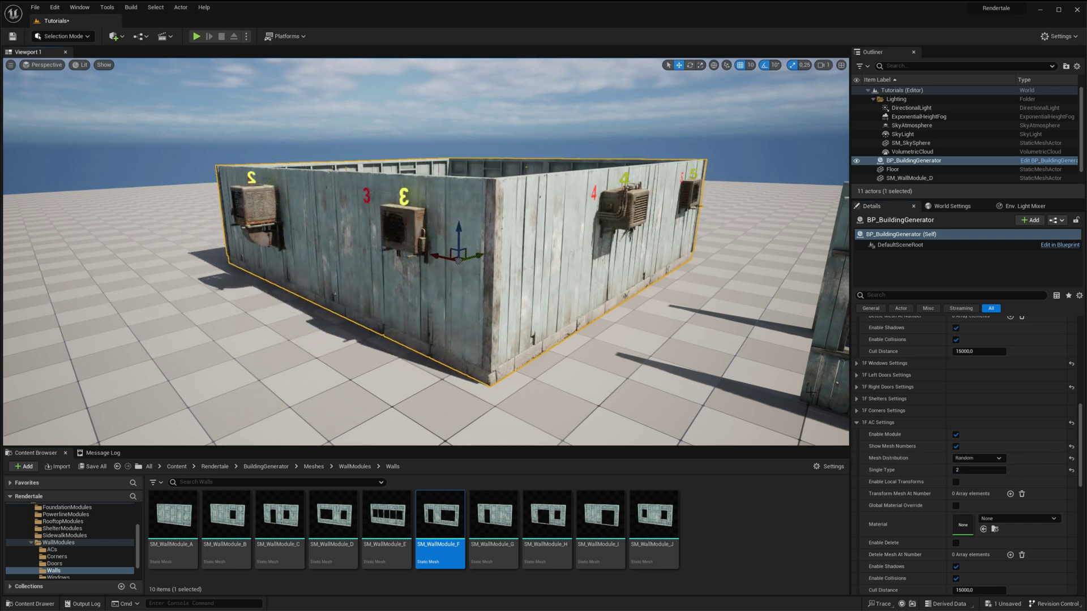
click(856, 422)
scroll(894, 411, up, 5)
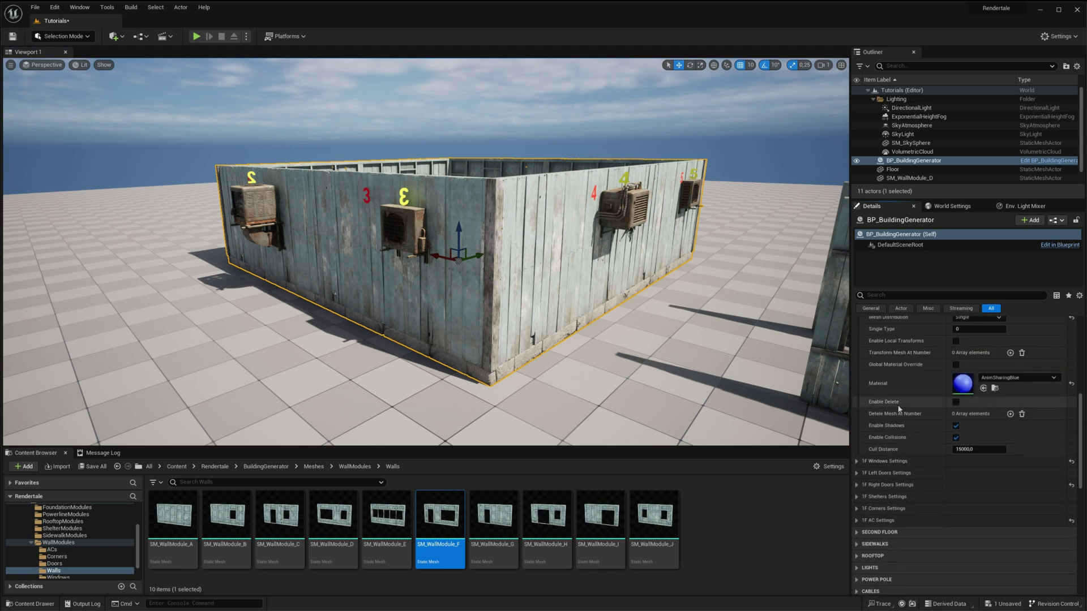
Step: Set the first-floor walls' mesh distribution to Custom and enable the building's second floor
scroll(899, 409, up, 1)
click(978, 373)
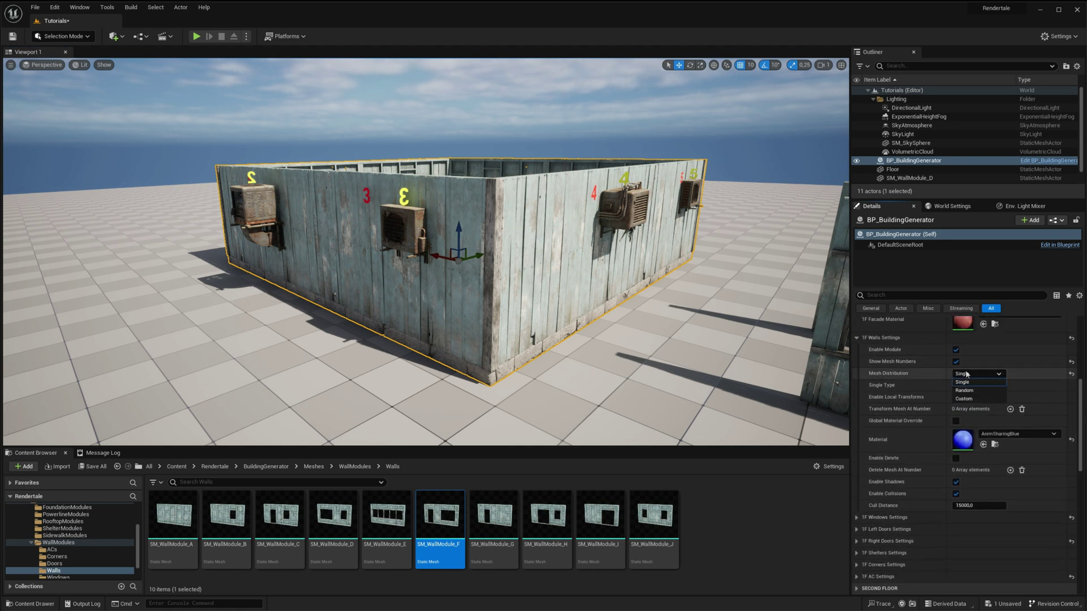
click(968, 401)
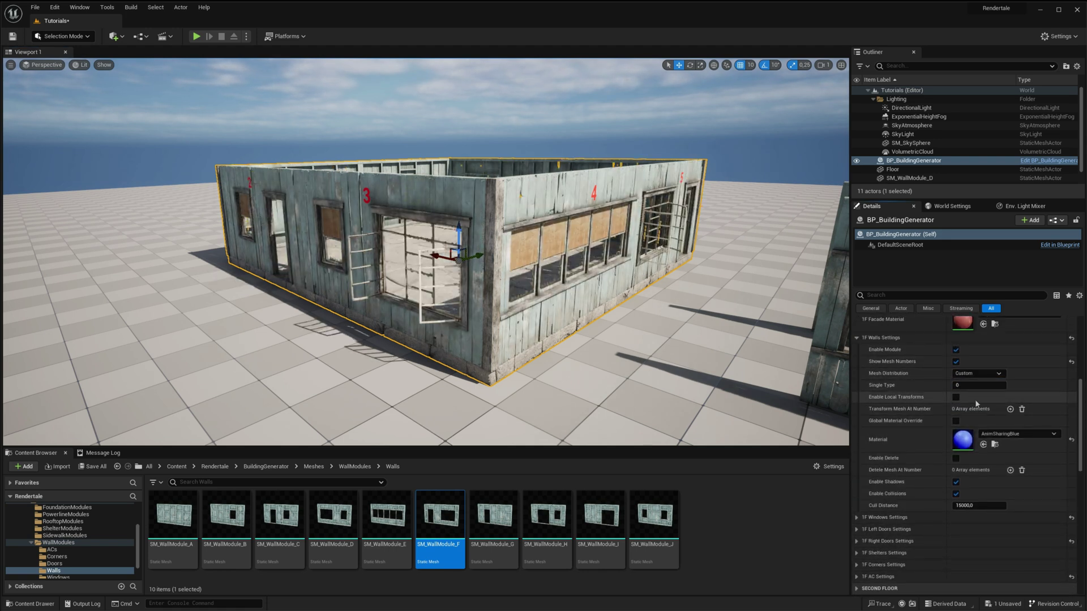
scroll(962, 415, up, 7)
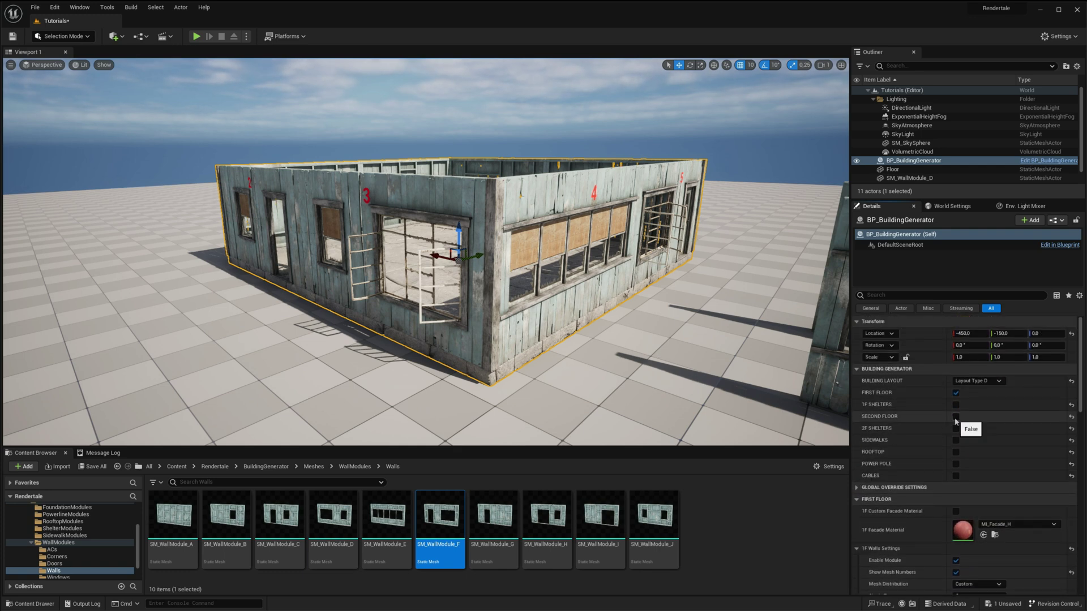
click(956, 417)
right_drag(485, 228, 531, 256)
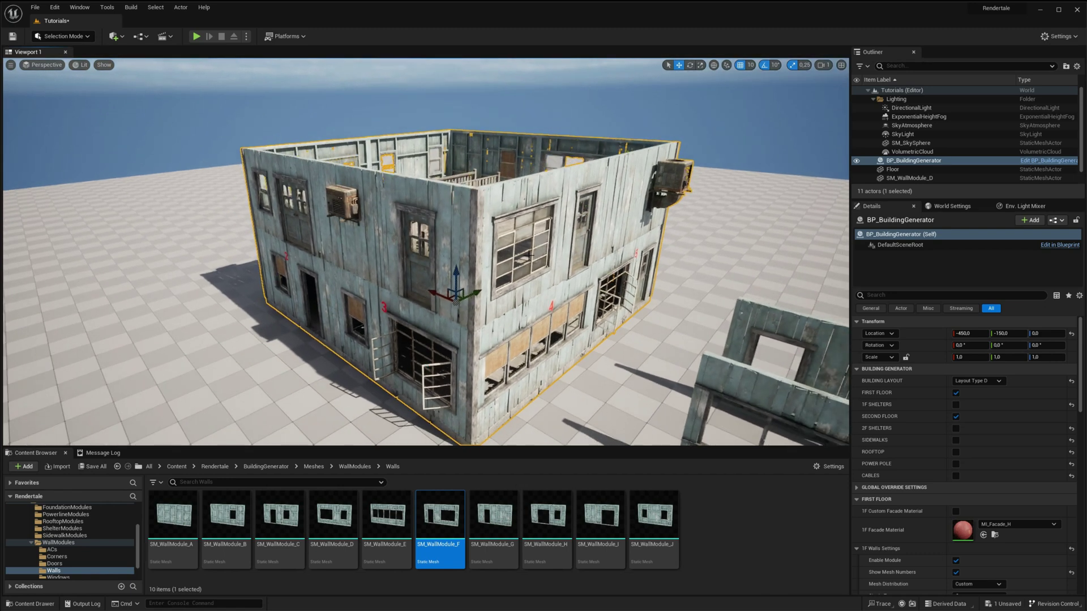
Step: Set the second-floor walls' mesh distribution to Single
click(857, 499)
click(856, 511)
scroll(856, 487, down, 3)
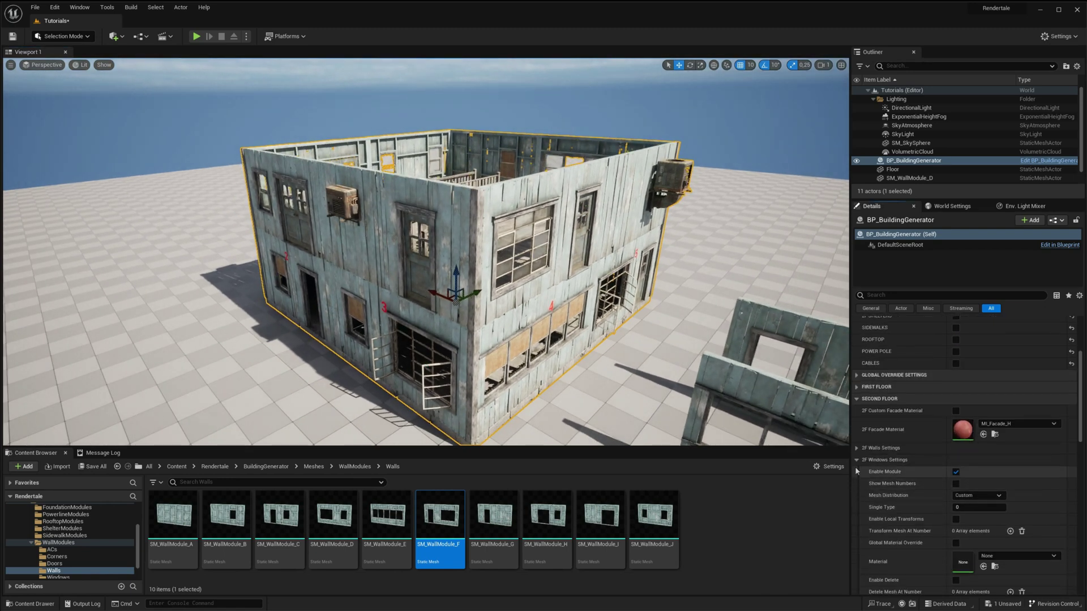
click(856, 460)
click(857, 460)
click(856, 448)
click(967, 484)
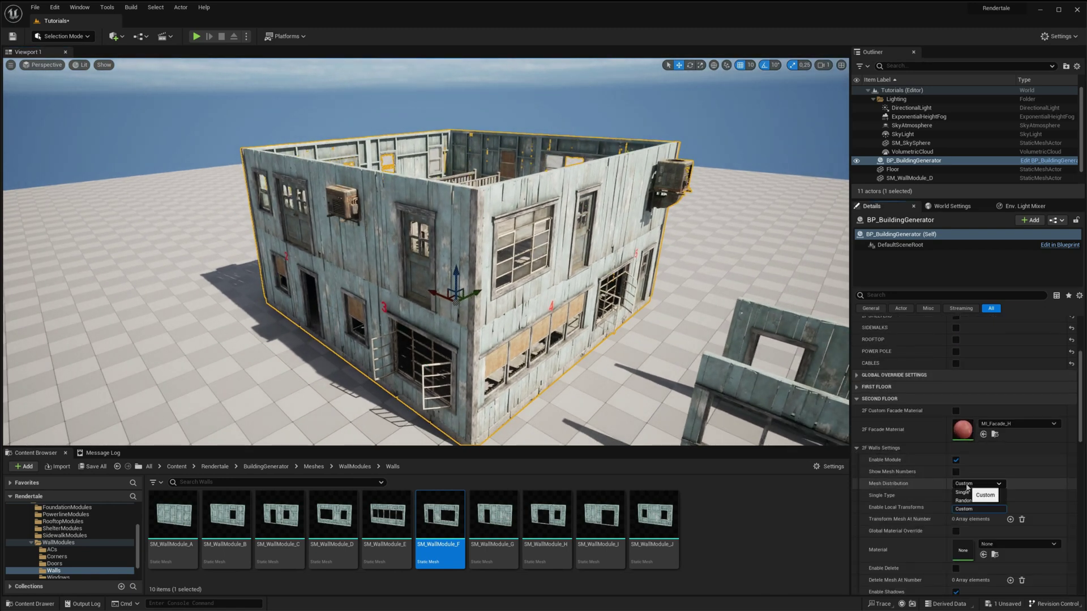
click(965, 494)
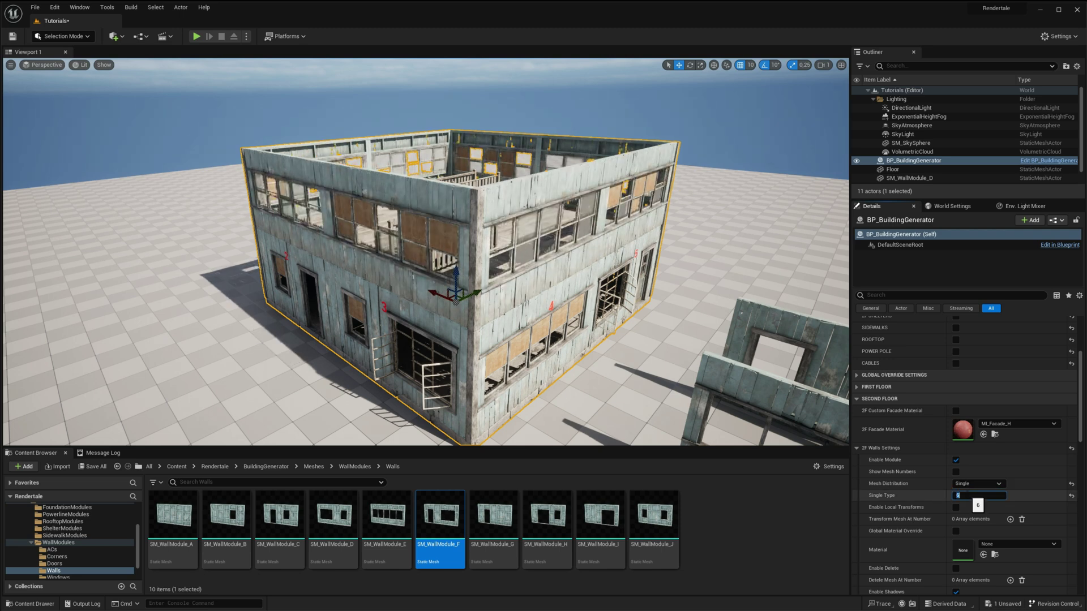
Step: Set the second-floor windows' mesh distribution to Single
click(857, 448)
click(857, 460)
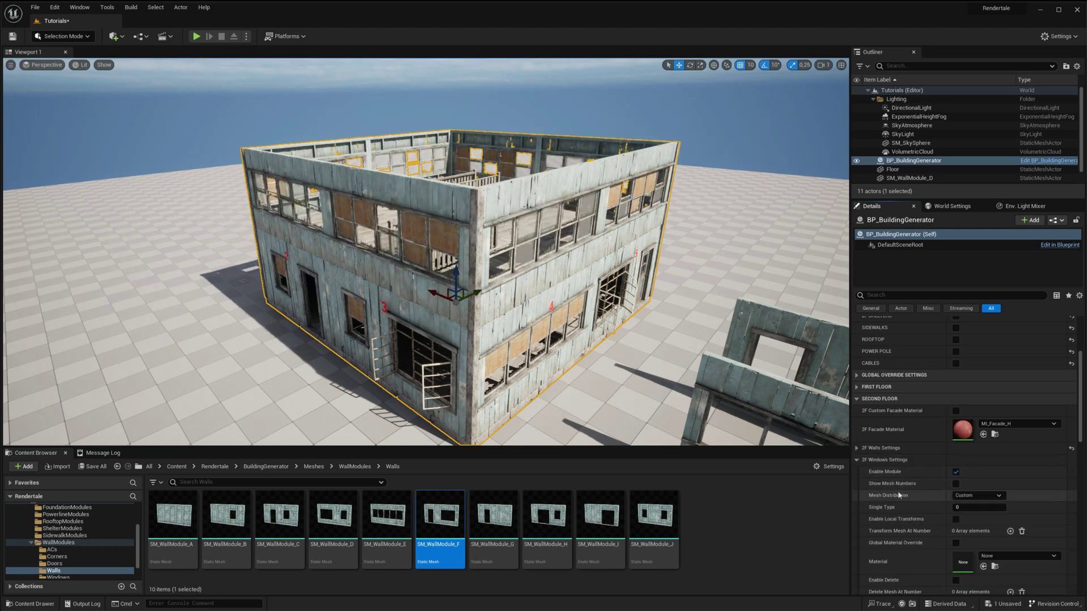
click(961, 503)
click(857, 460)
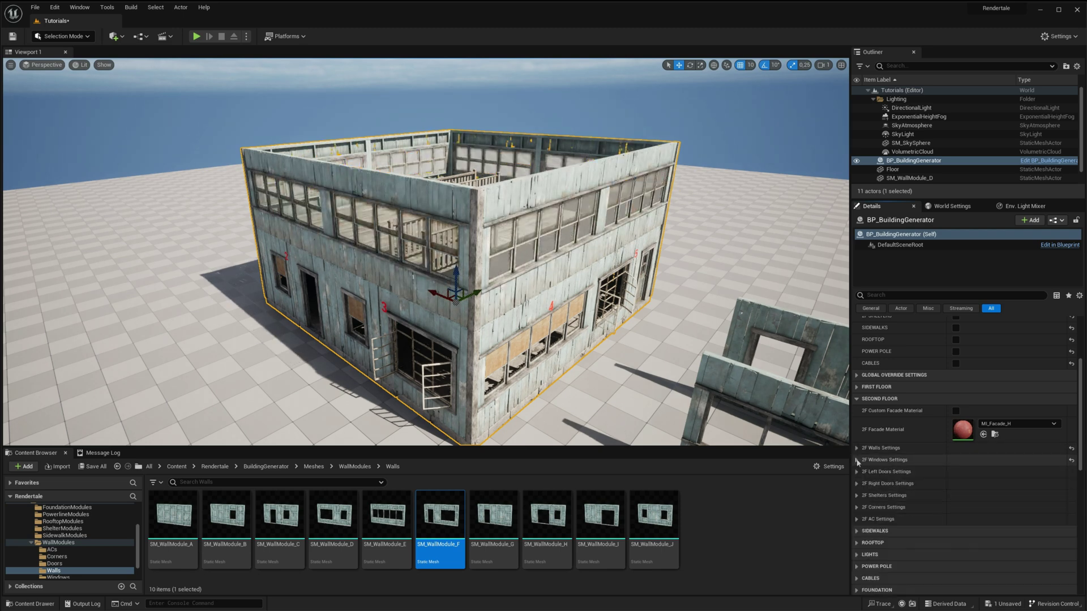
Step: Enable the first-floor shelters and change the building layout to Layout Type C
scroll(924, 371, up, 2)
scroll(924, 371, up, 1)
click(956, 348)
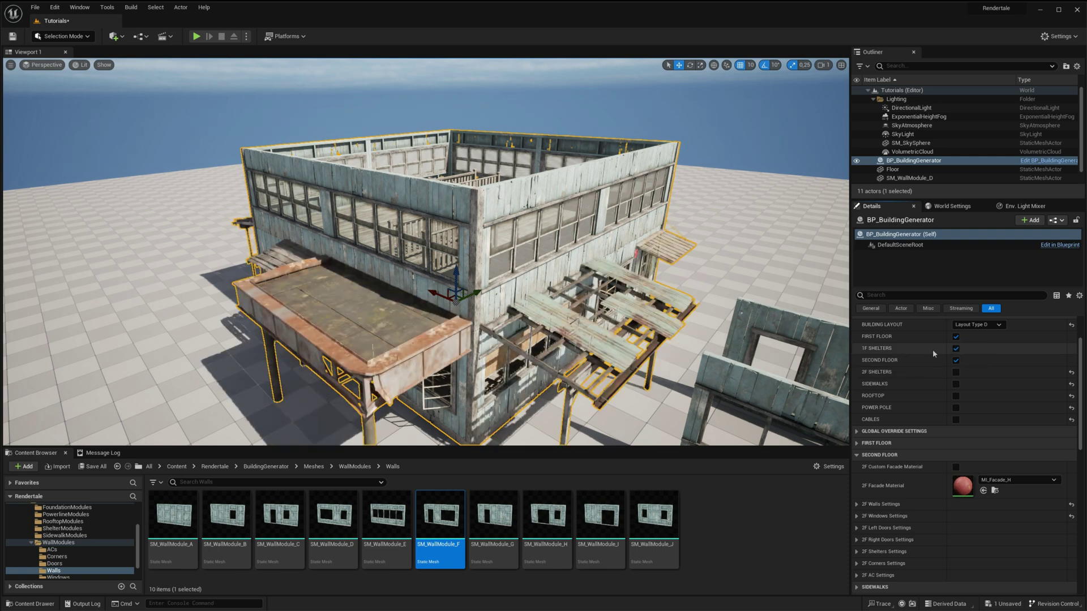
right_drag(524, 320, 524, 367)
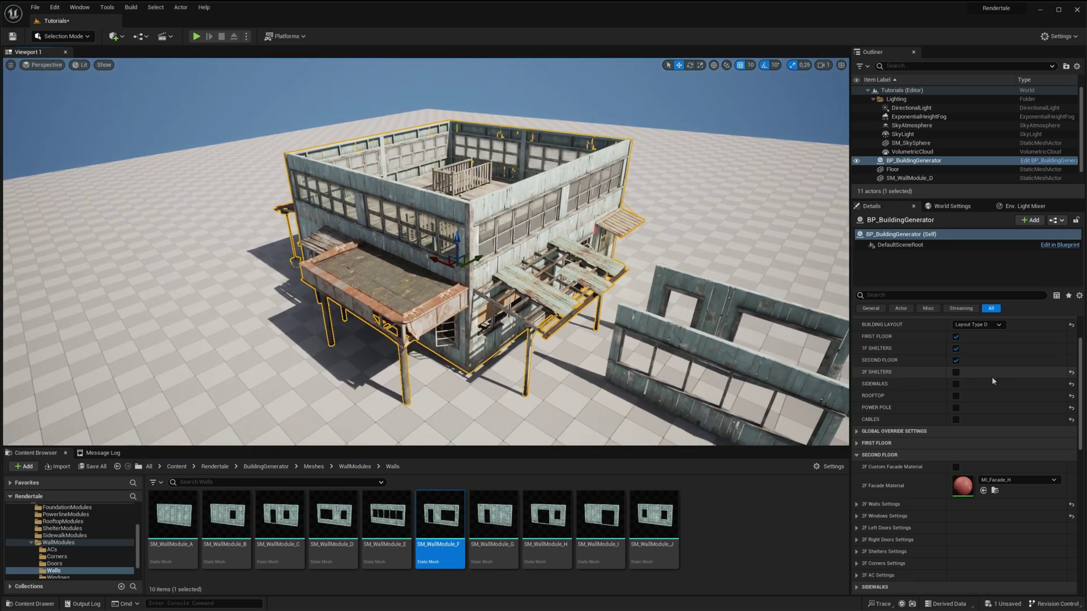
scroll(992, 376, up, 2)
click(983, 384)
click(980, 404)
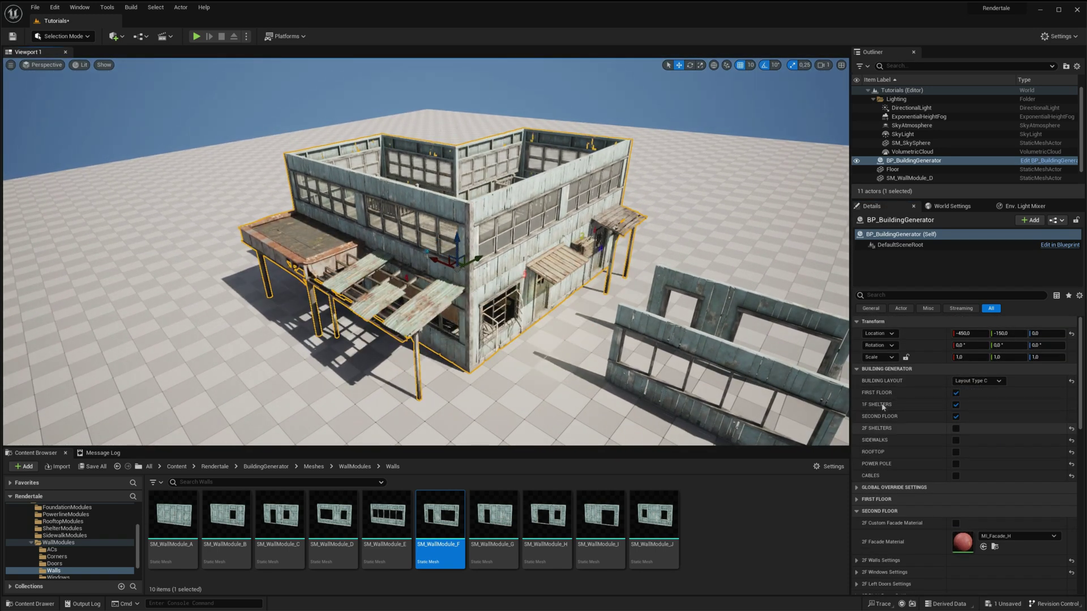
Step: Set the rooftop's Single Type to 1 and enable the rooftop on the building
scroll(939, 466, down, 1)
scroll(939, 465, down, 1)
click(860, 458)
click(855, 479)
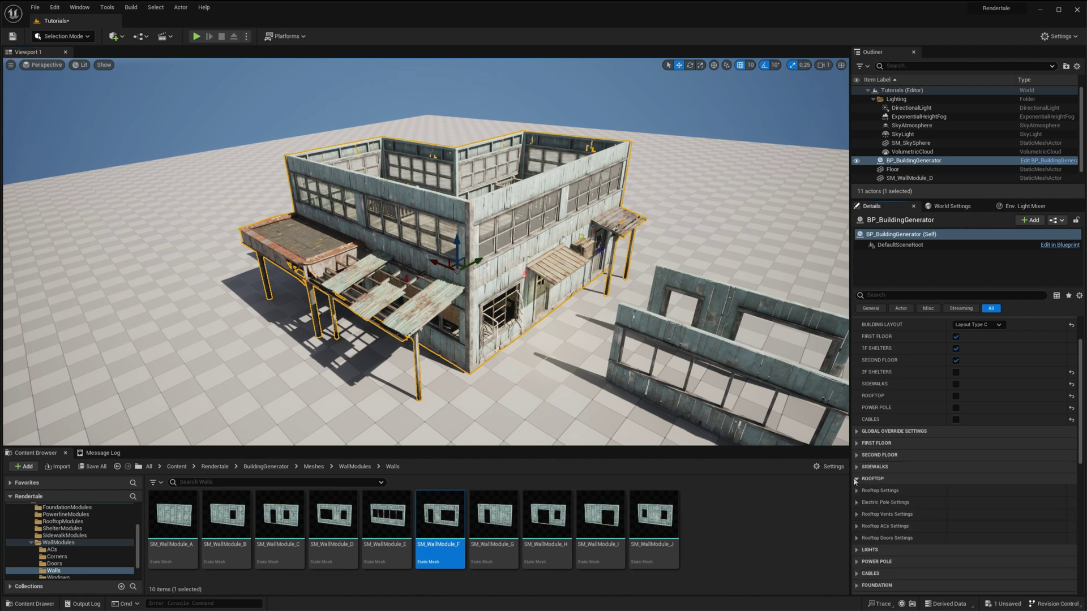
click(858, 492)
scroll(961, 450, down, 3)
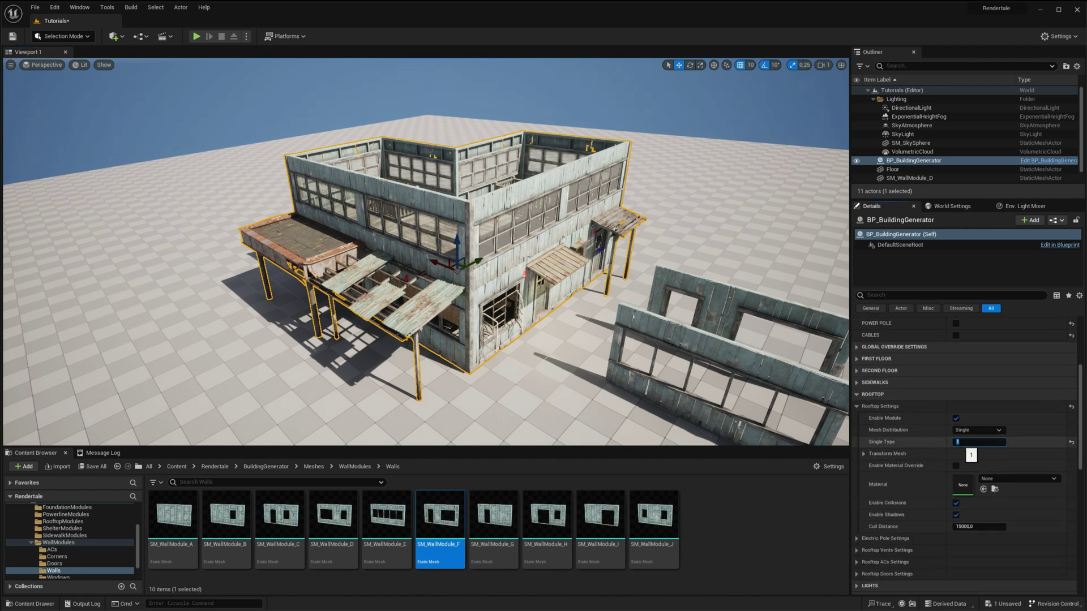
scroll(957, 419, up, 3)
click(955, 382)
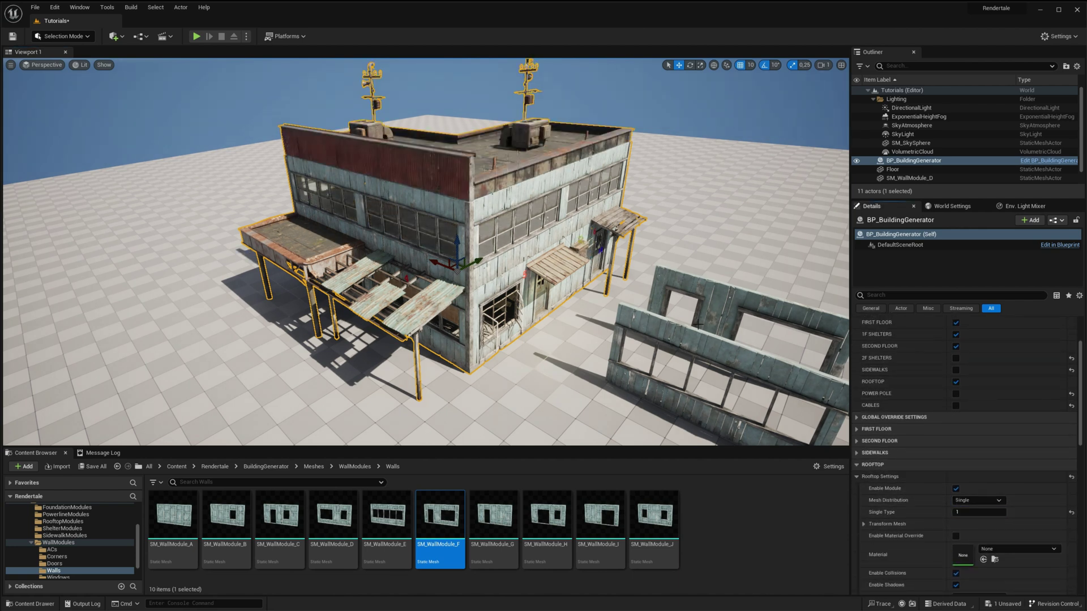
right_drag(484, 249, 420, 260)
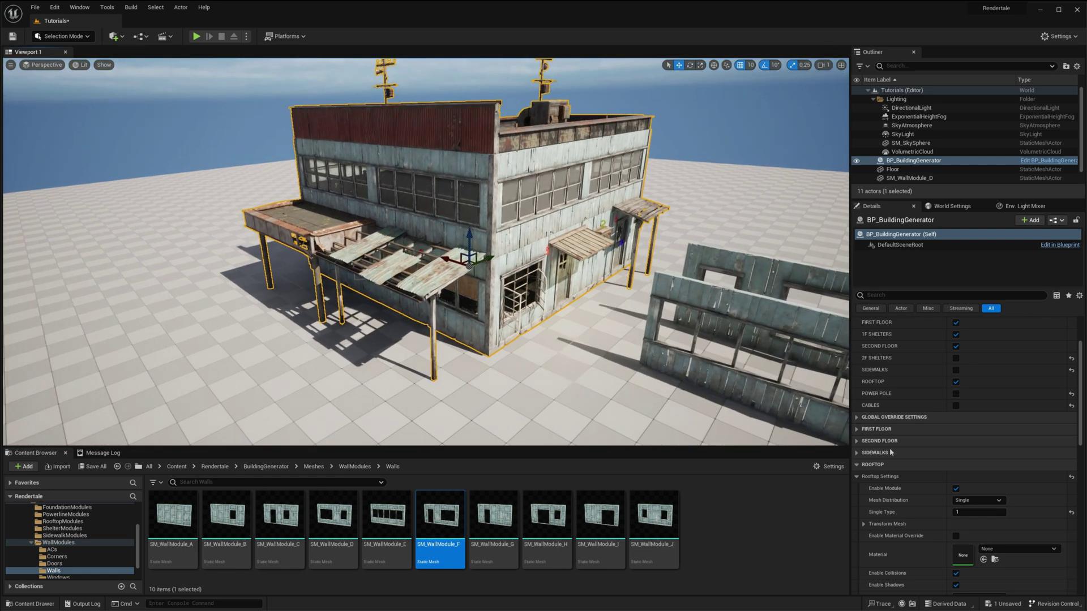
Step: Set the first-floor shelters' mesh distribution to Single with Single Type 4
click(858, 468)
click(858, 429)
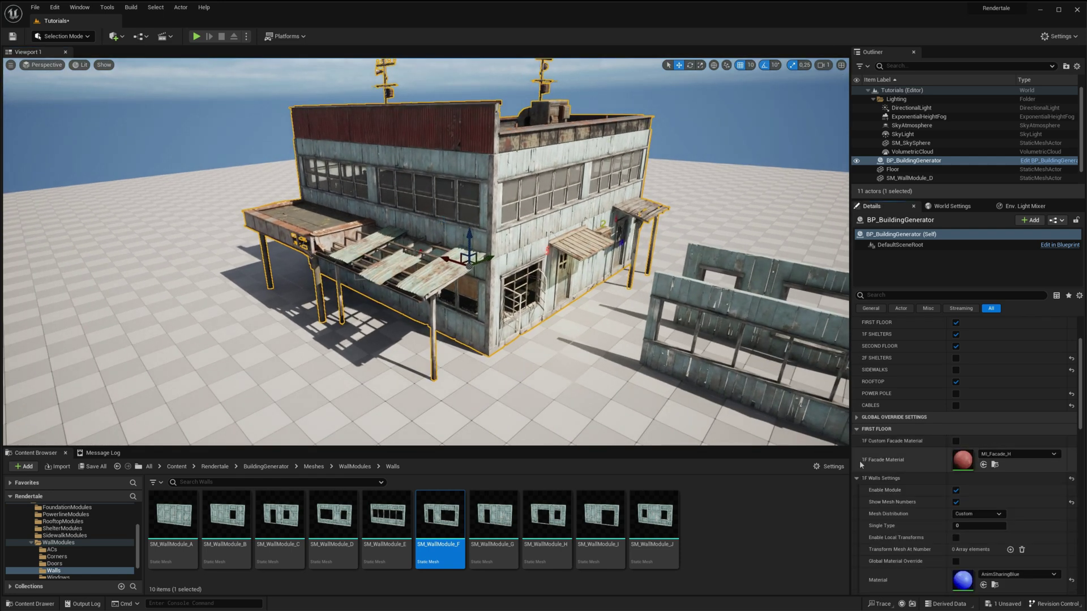
scroll(859, 481, down, 2)
click(857, 469)
scroll(859, 470, down, 3)
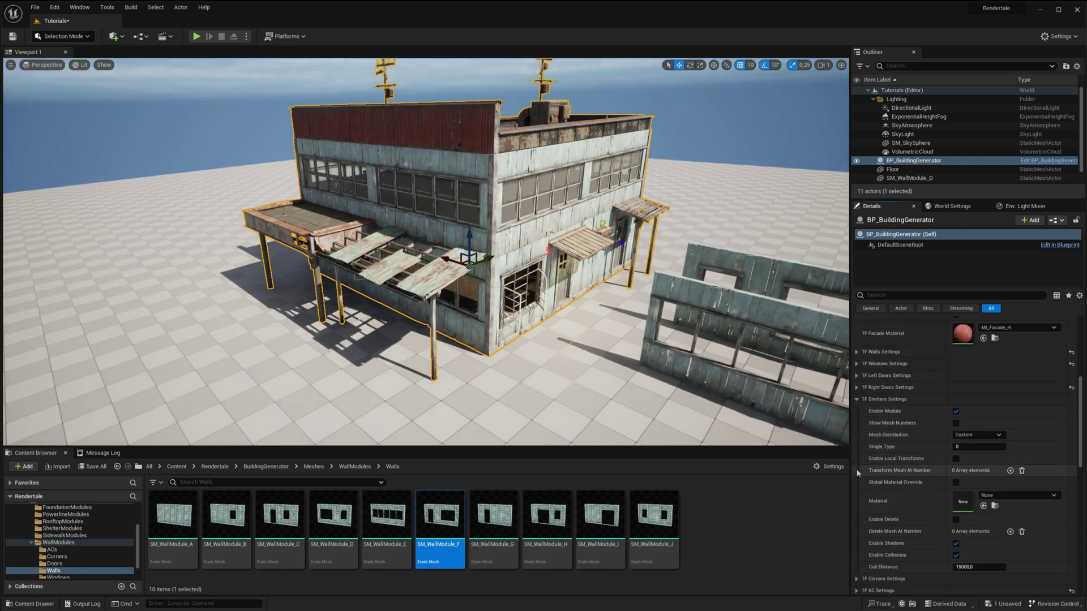
click(971, 436)
click(971, 445)
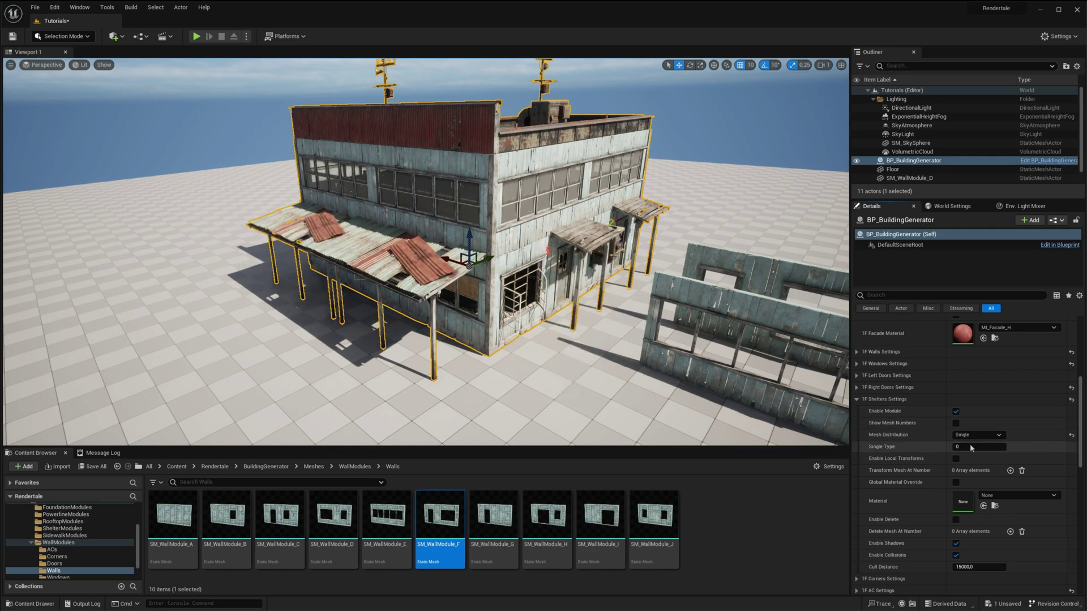
click(975, 448)
text(4)
key(Return)
right_drag(359, 291, 499, 251)
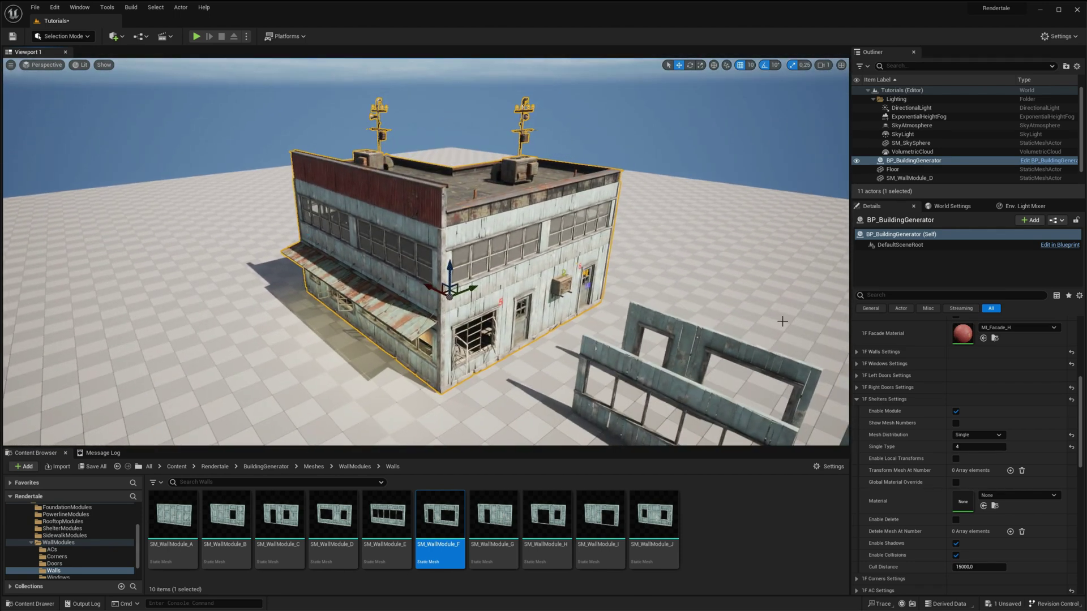
Step: Delete the three loose wall module meshes standing beside the building
click(857, 399)
drag(651, 396, 651, 430)
click(746, 366)
key(Delete)
click(661, 336)
key(Delete)
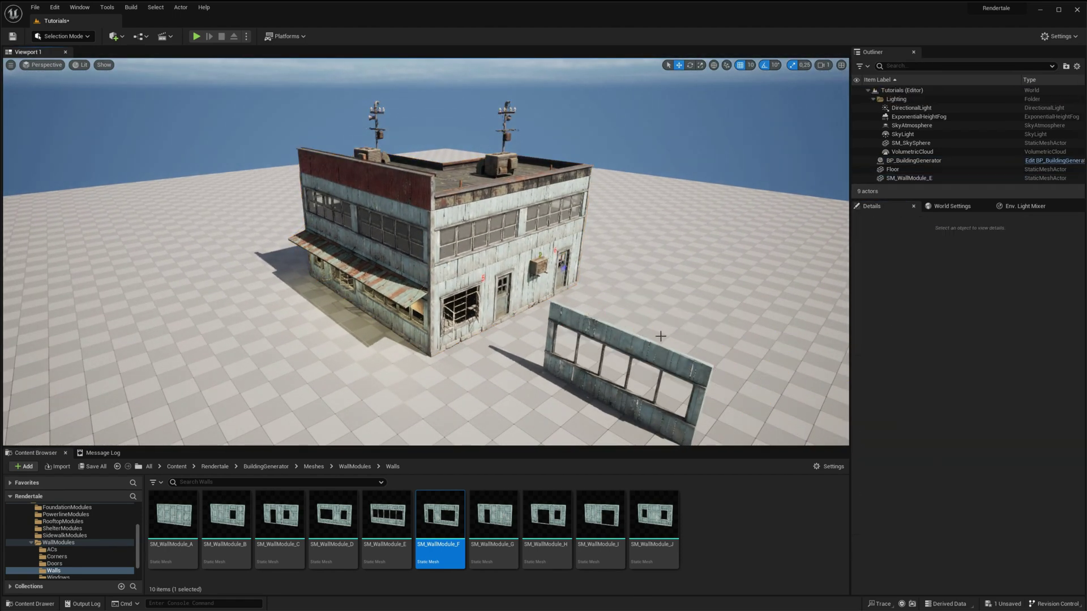
click(647, 343)
key(Delete)
right_drag(552, 326, 551, 326)
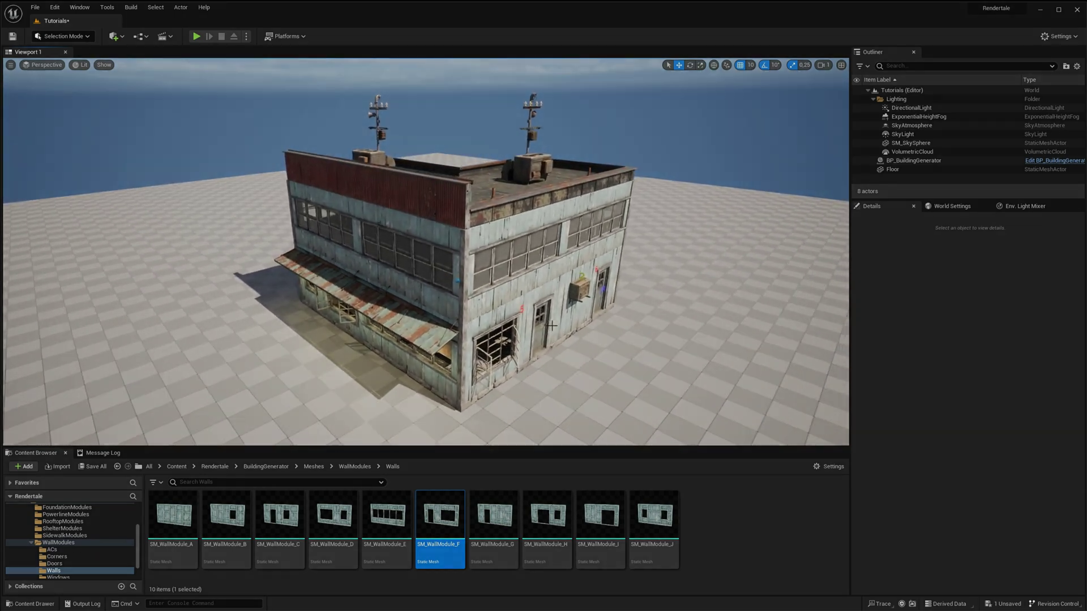